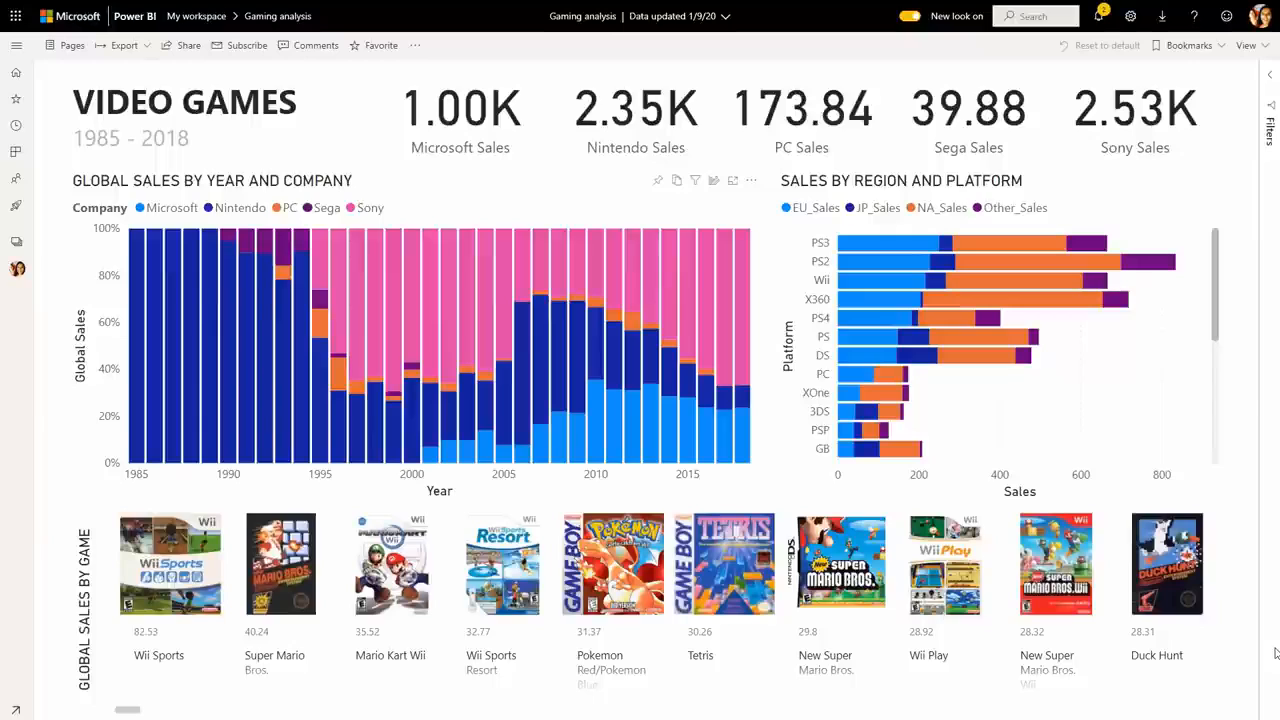
# Step: Personalize the Global Sales by Year and Company chart, trying area and clustered column types before settling on a stacked column chart
pyautogui.click(714, 185)
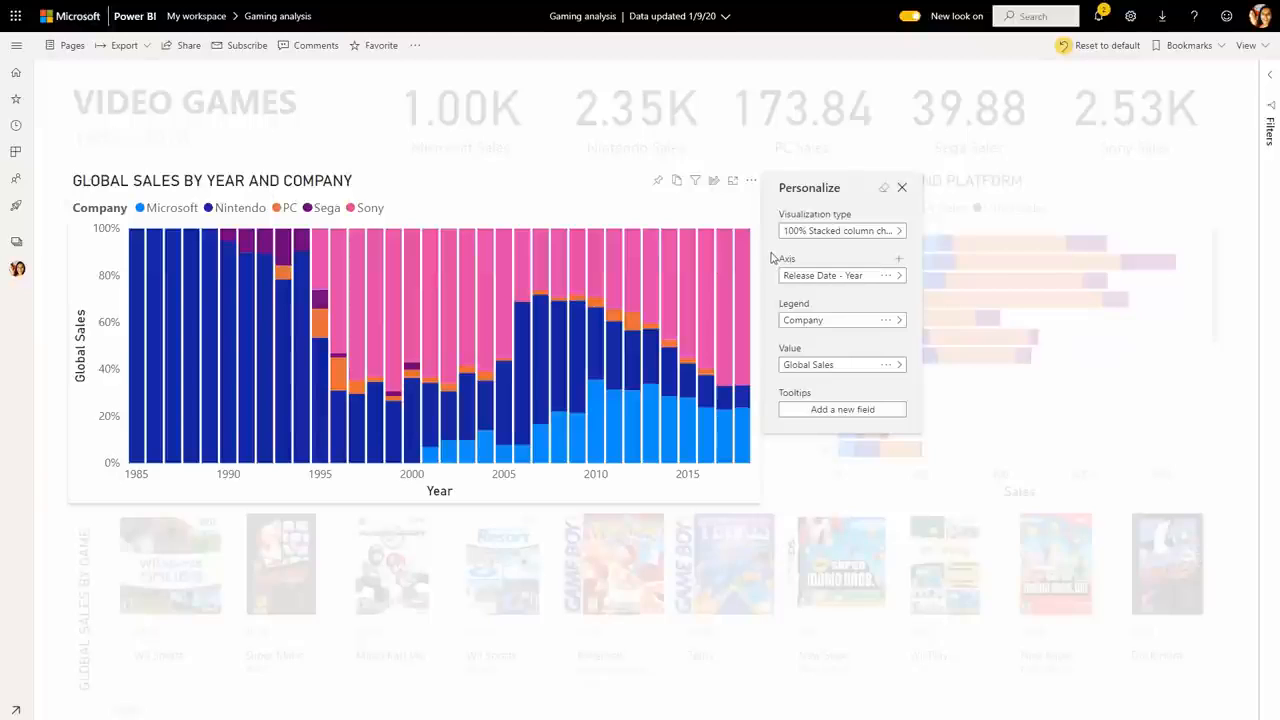
pyautogui.click(845, 233)
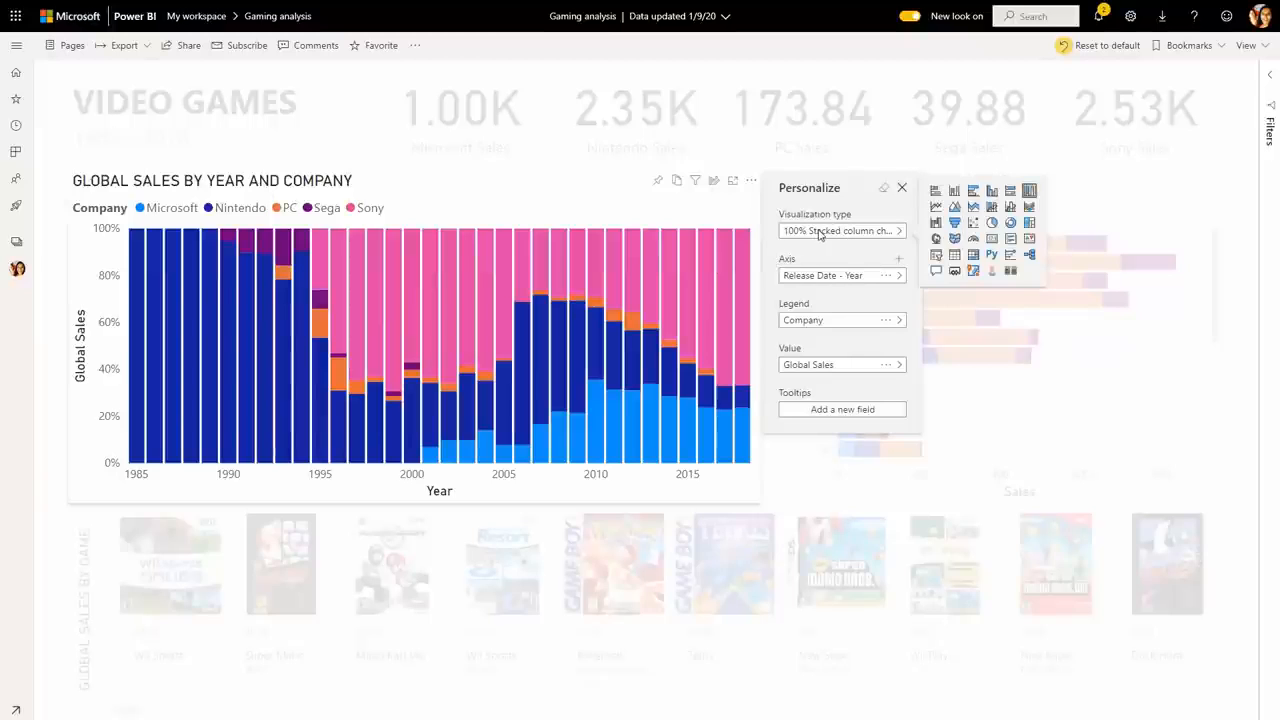
pyautogui.click(975, 209)
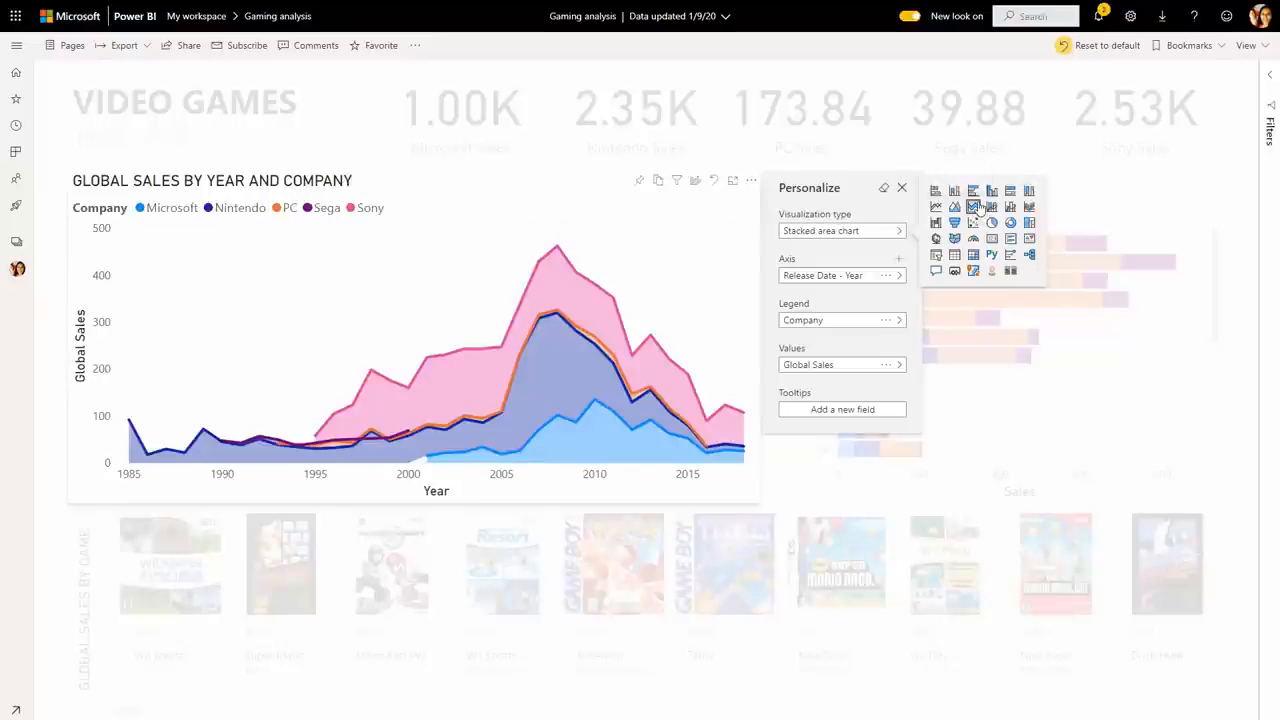
pyautogui.click(955, 192)
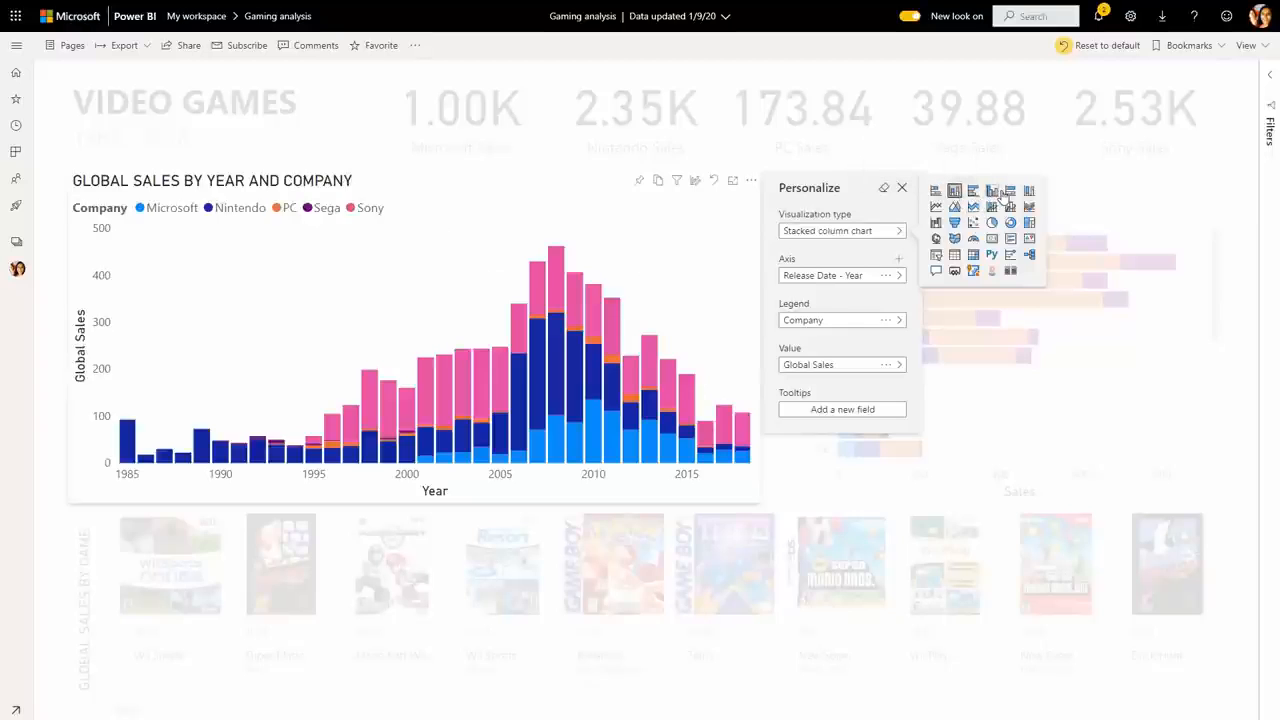
pyautogui.click(993, 191)
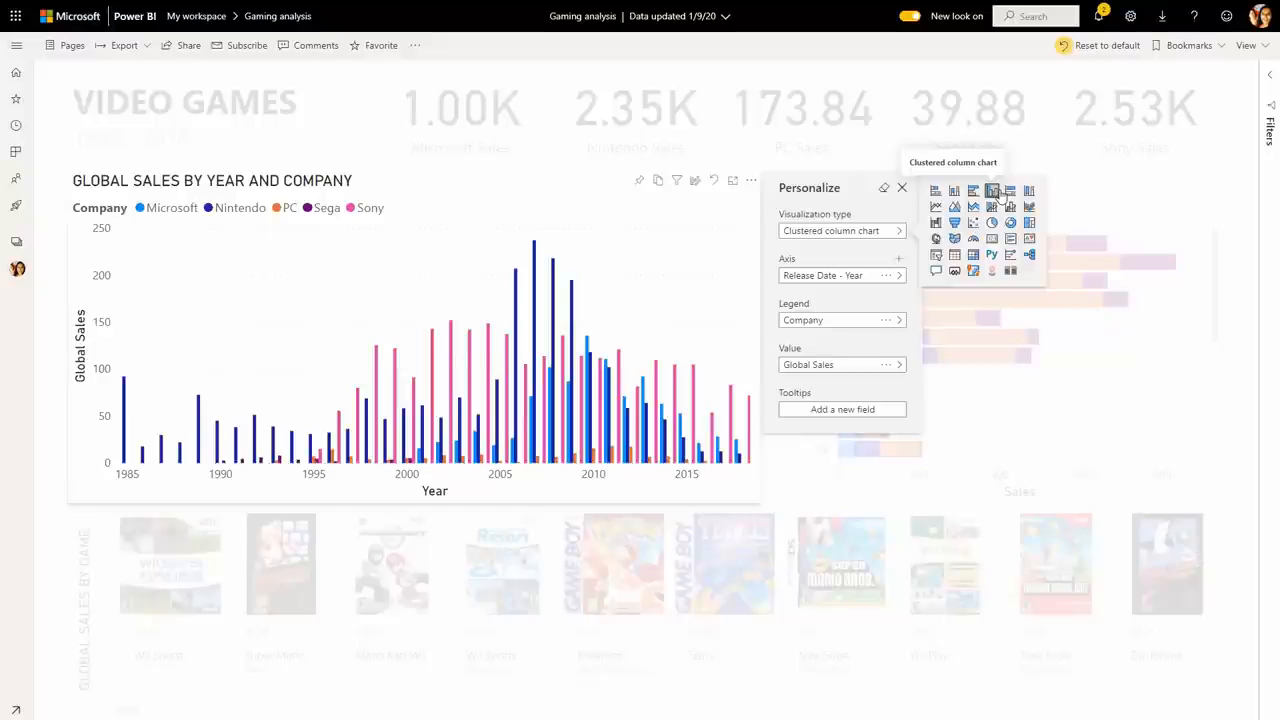
pyautogui.click(958, 194)
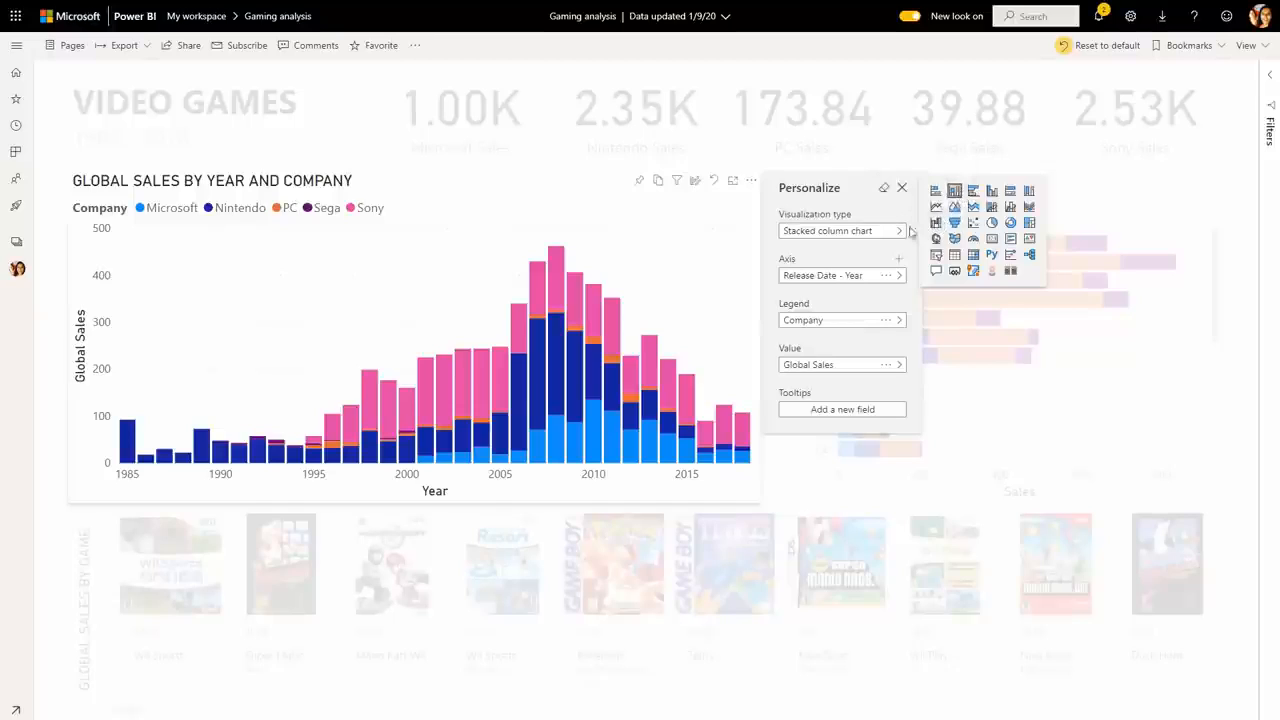
pyautogui.click(826, 261)
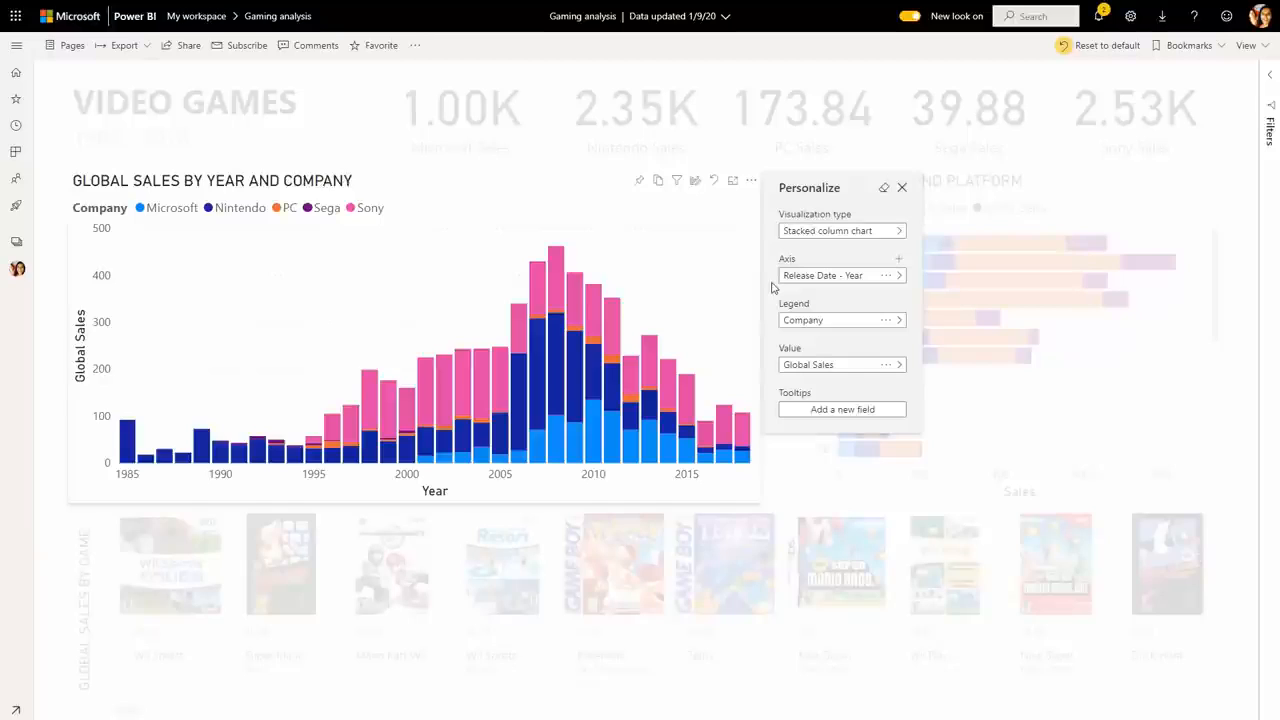
# Step: Replace the chart's axis field with Platform and remove Company from the legend
pyautogui.click(830, 282)
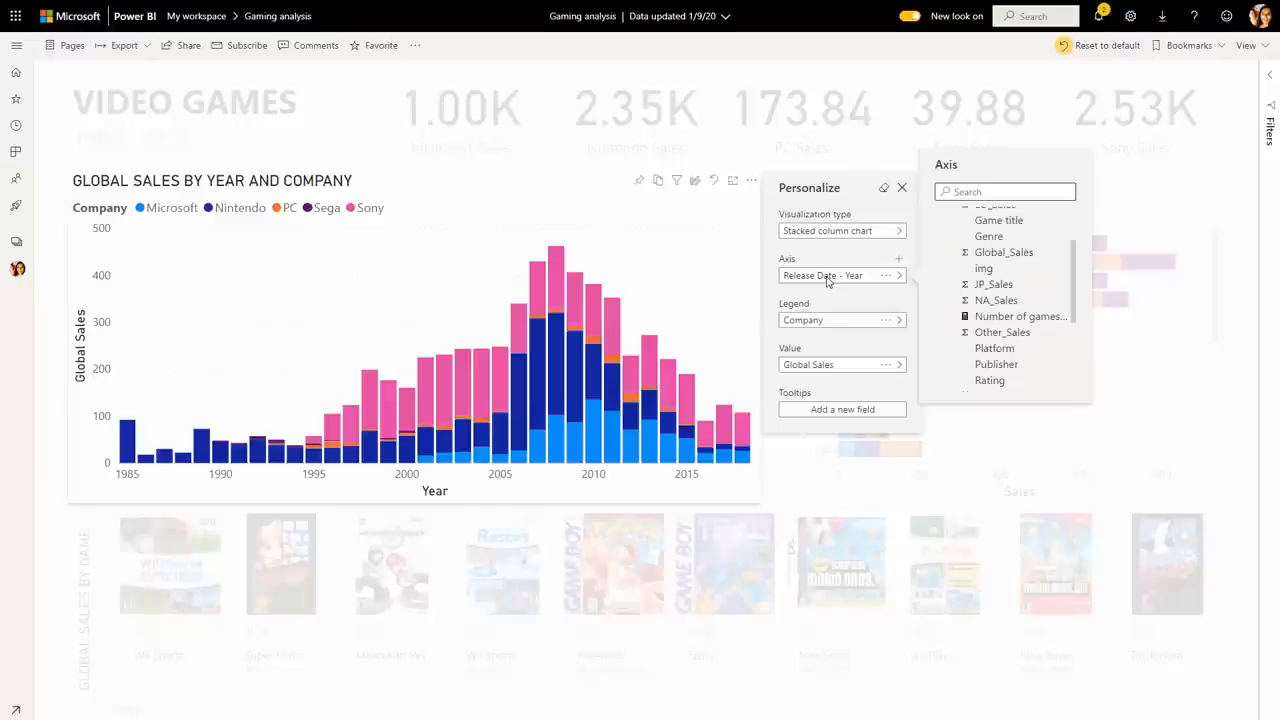
pyautogui.click(1006, 351)
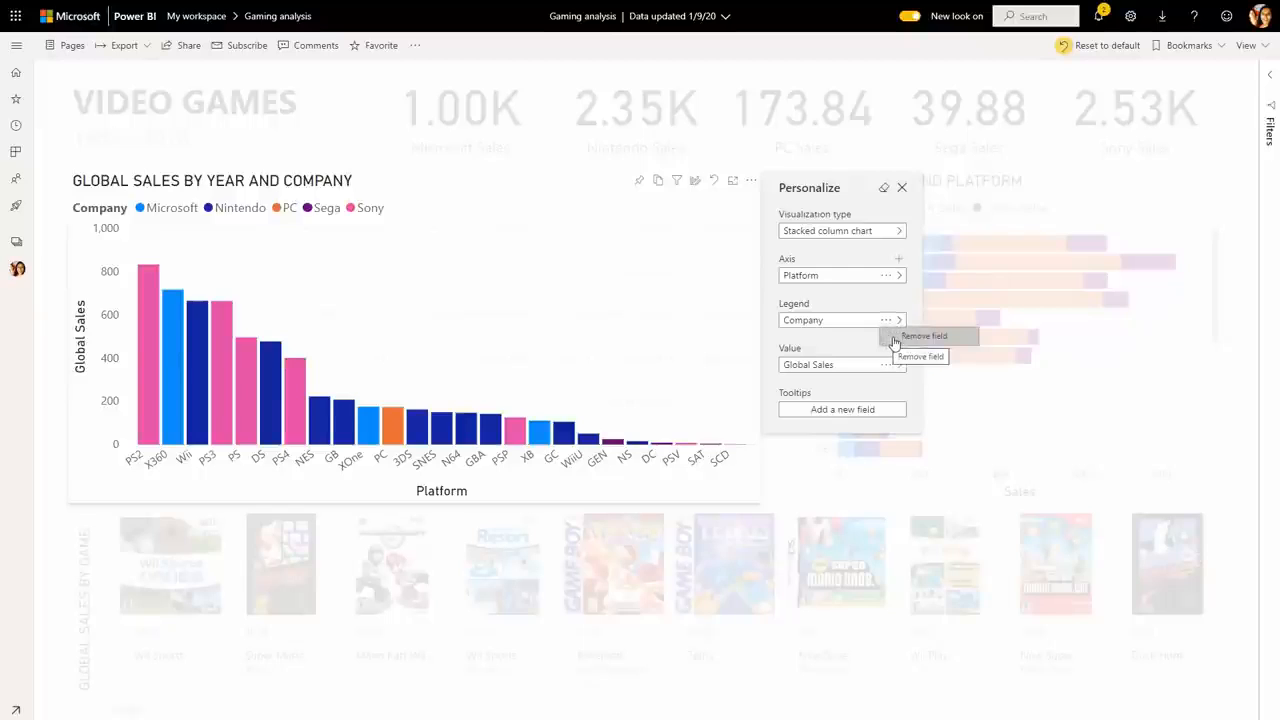
pyautogui.click(894, 342)
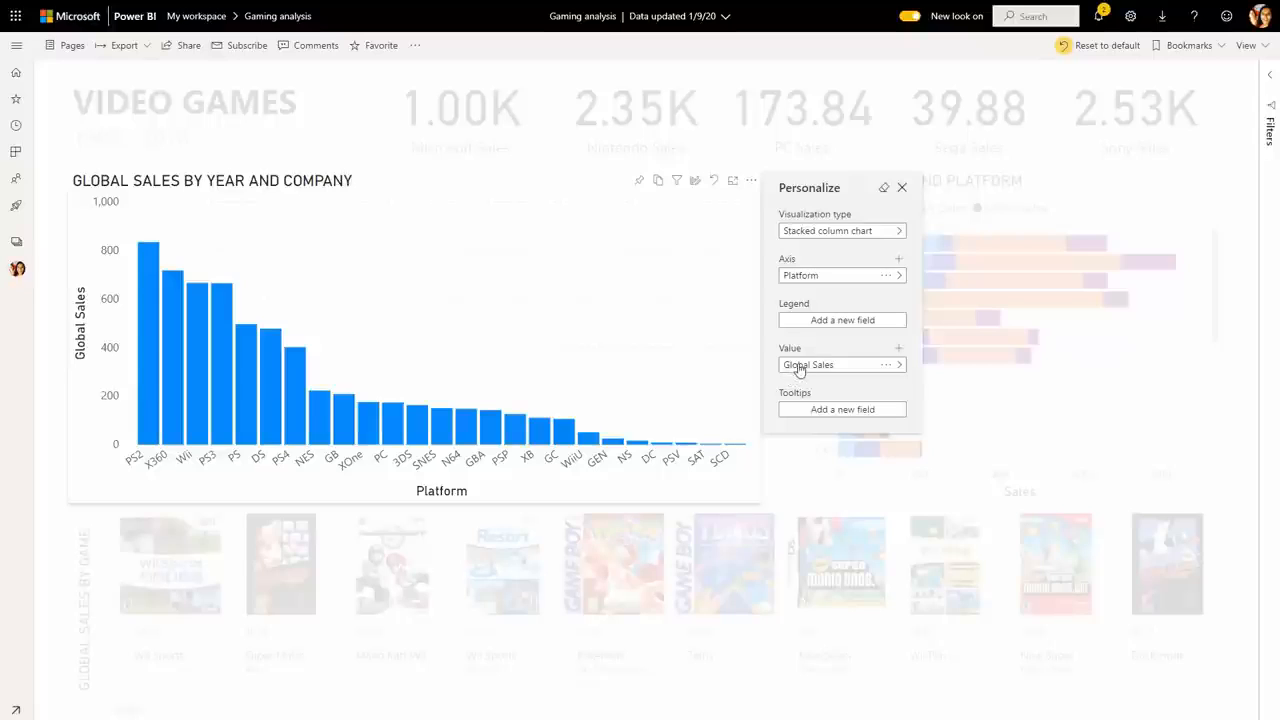
# Step: Add EU_Sales and NA_Sales to the chart's values and remove Global Sales from them
pyautogui.click(899, 350)
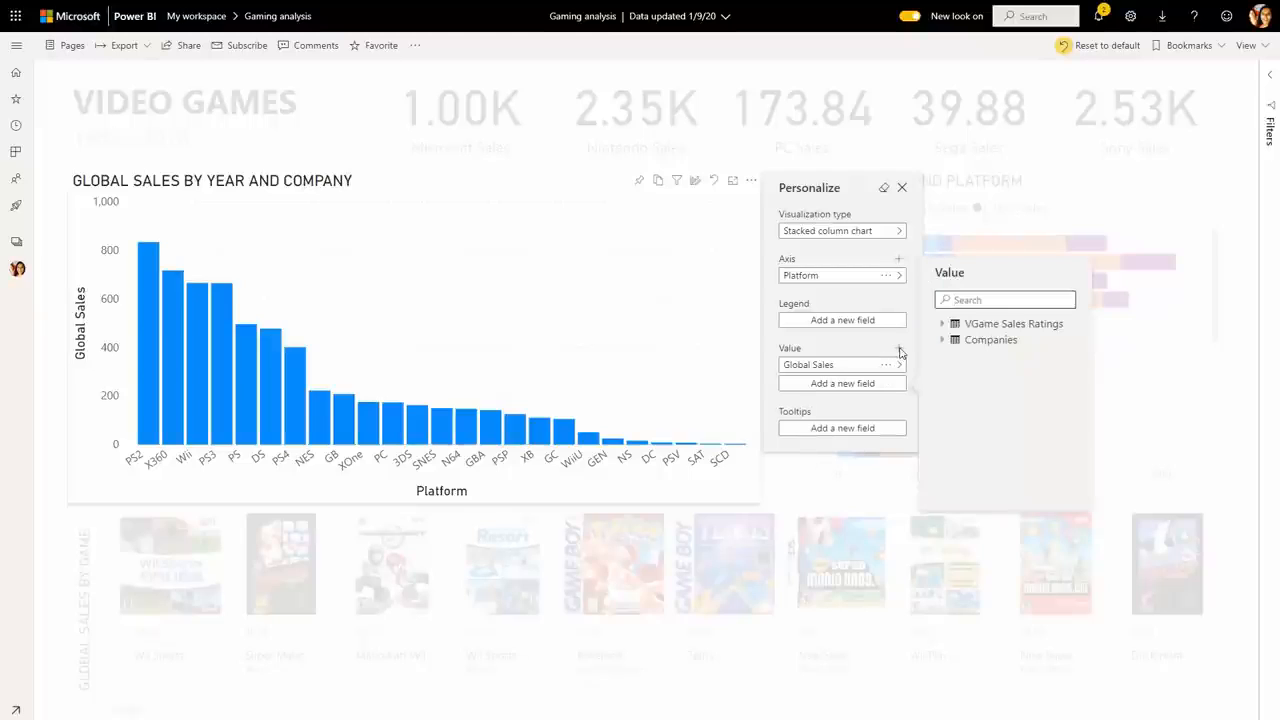
pyautogui.click(975, 301)
pyautogui.write('sal')
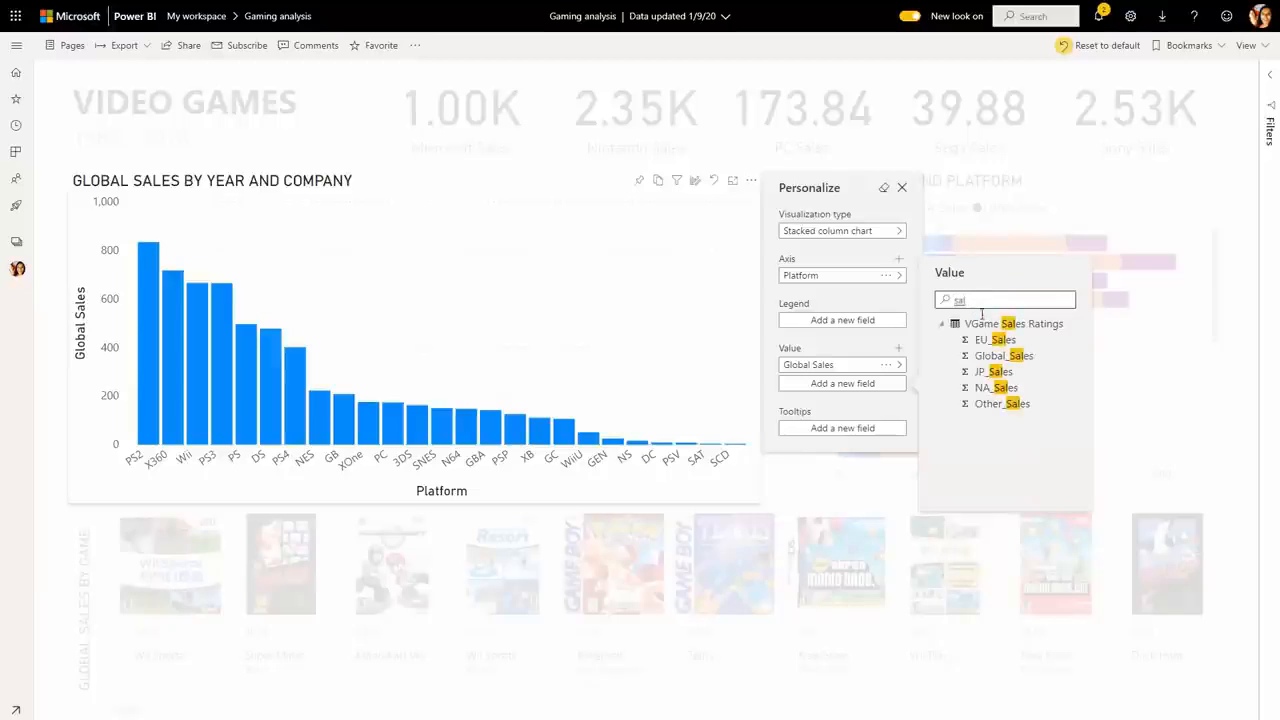
pyautogui.click(987, 341)
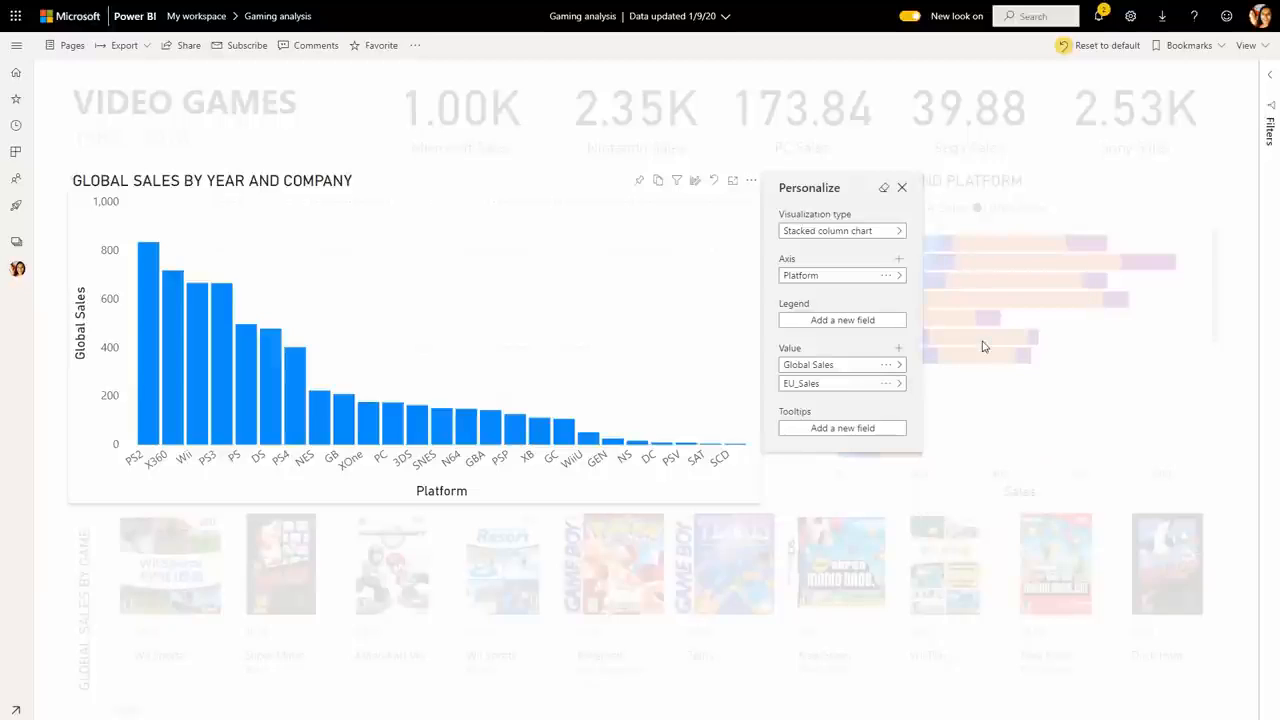
pyautogui.click(898, 350)
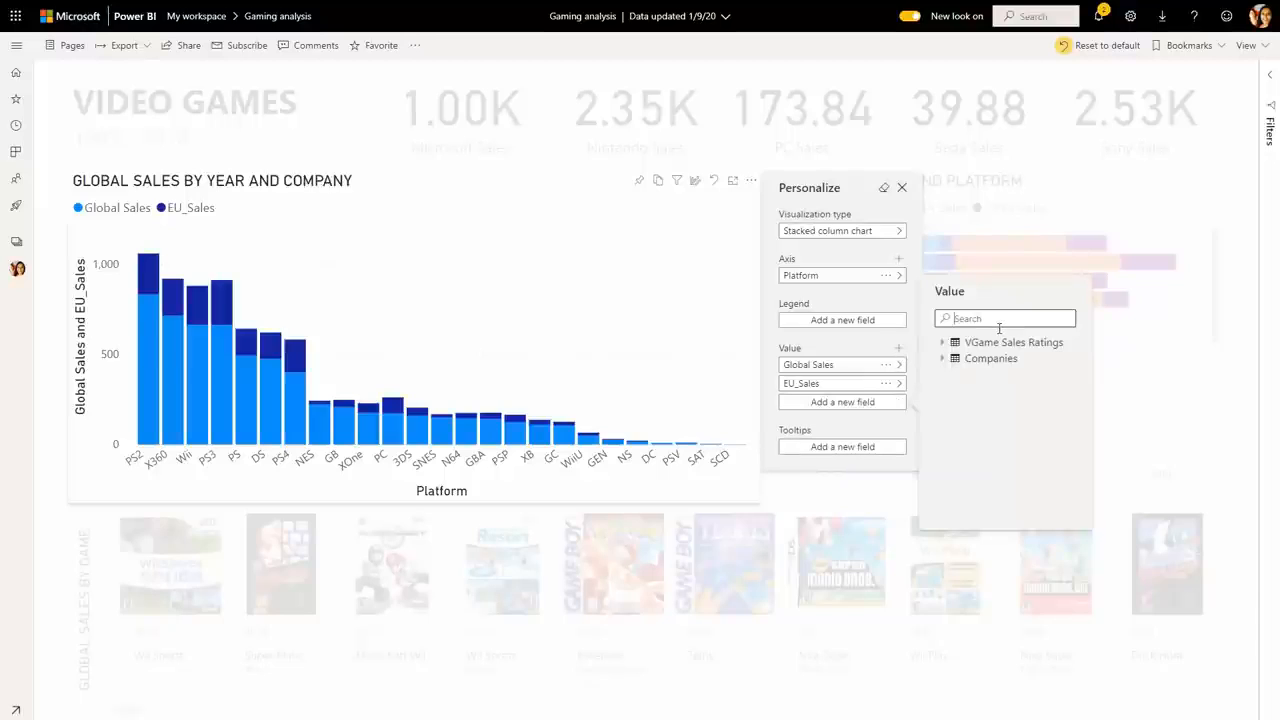
pyautogui.write('Sal')
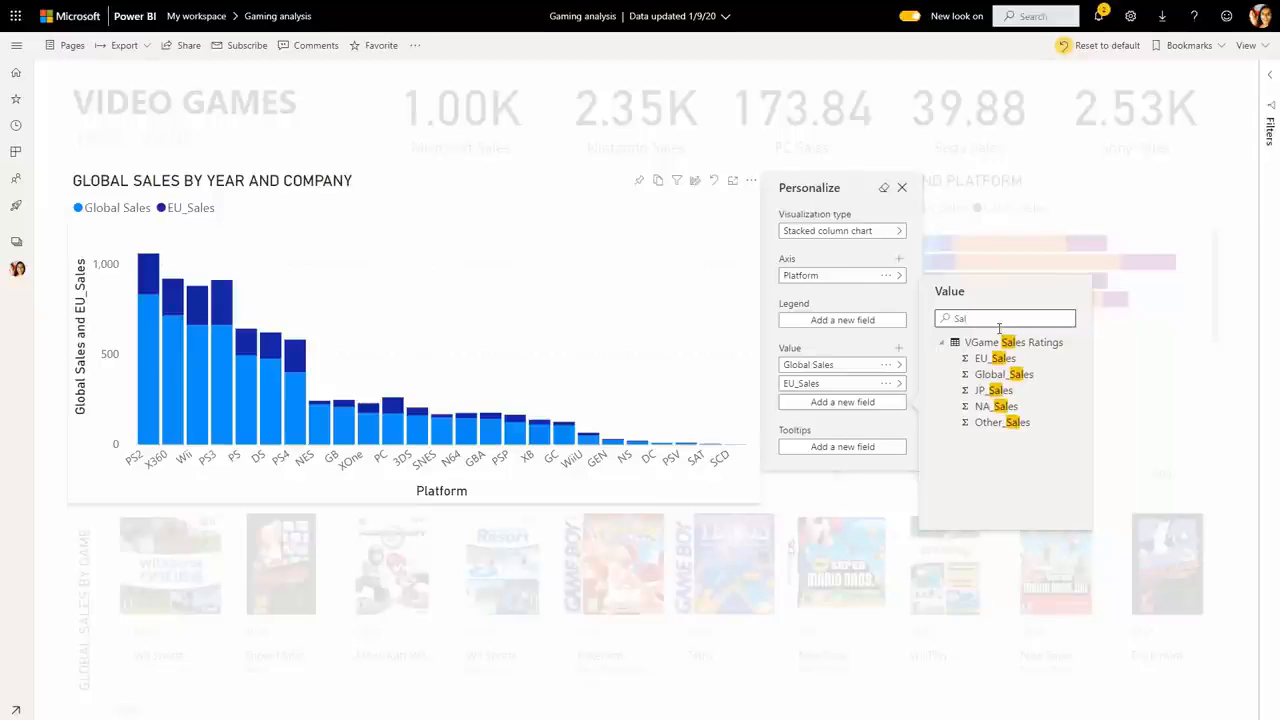
pyautogui.click(997, 408)
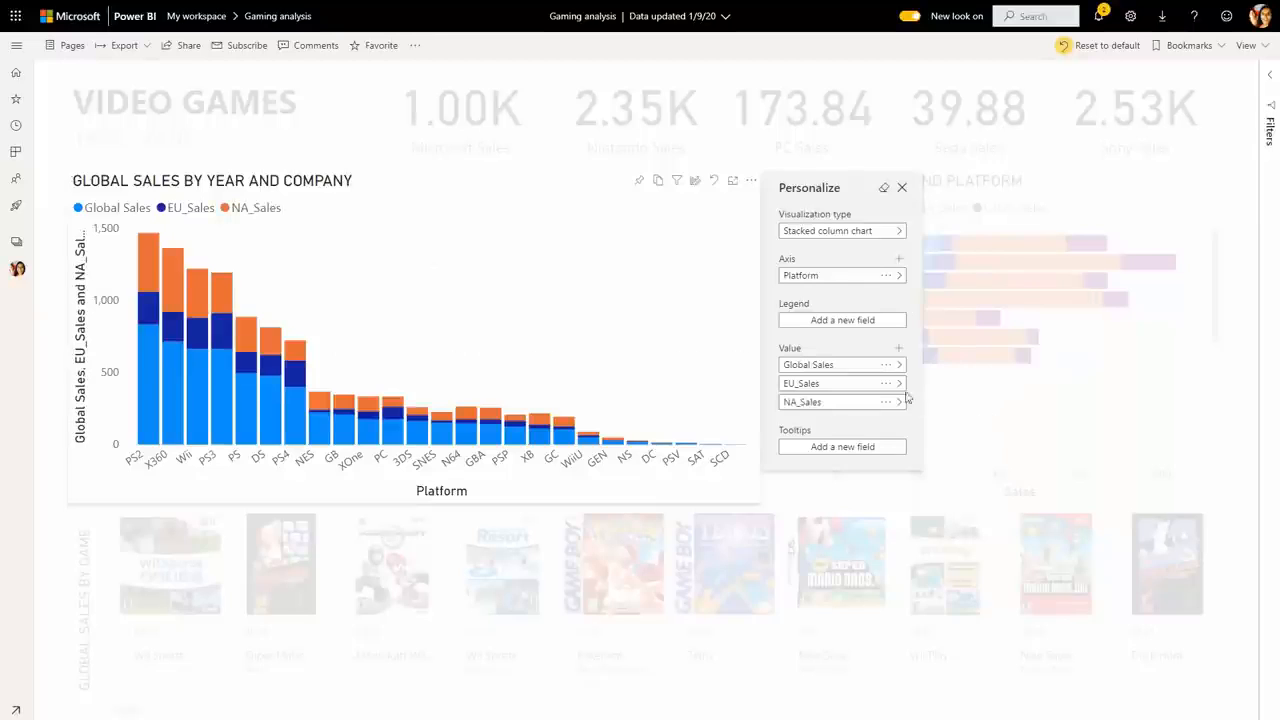
pyautogui.click(886, 365)
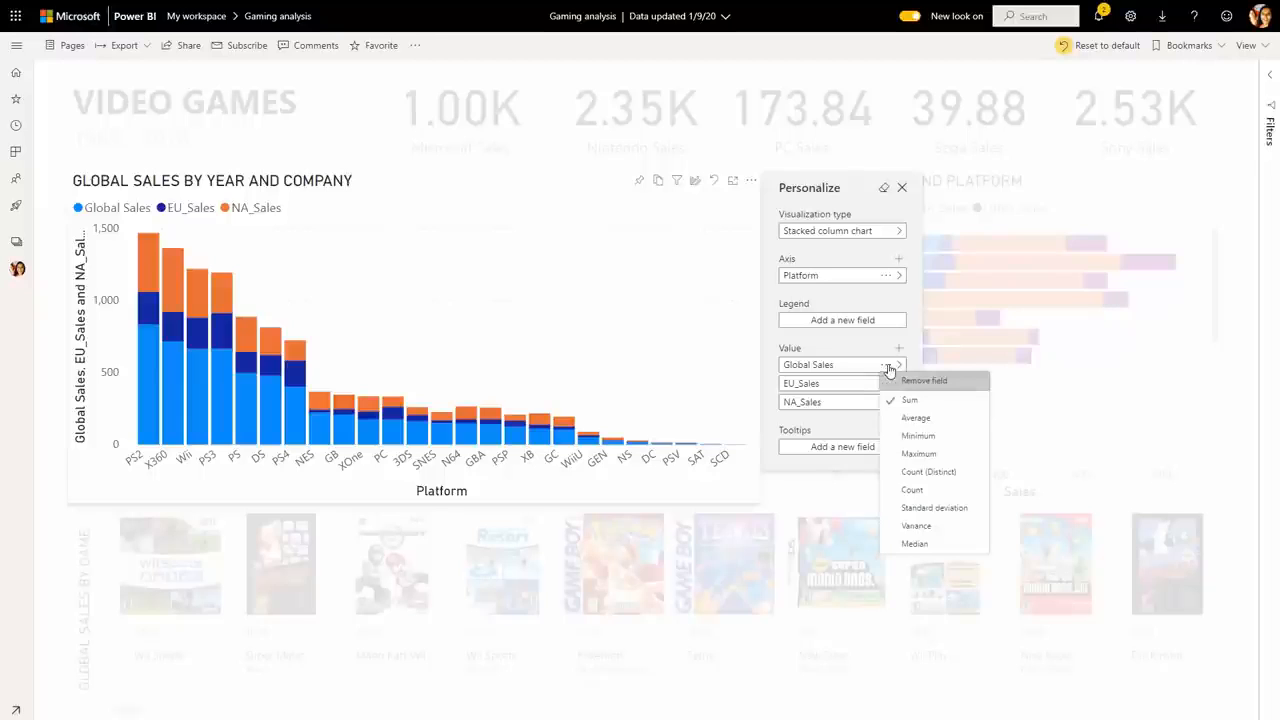
pyautogui.click(893, 381)
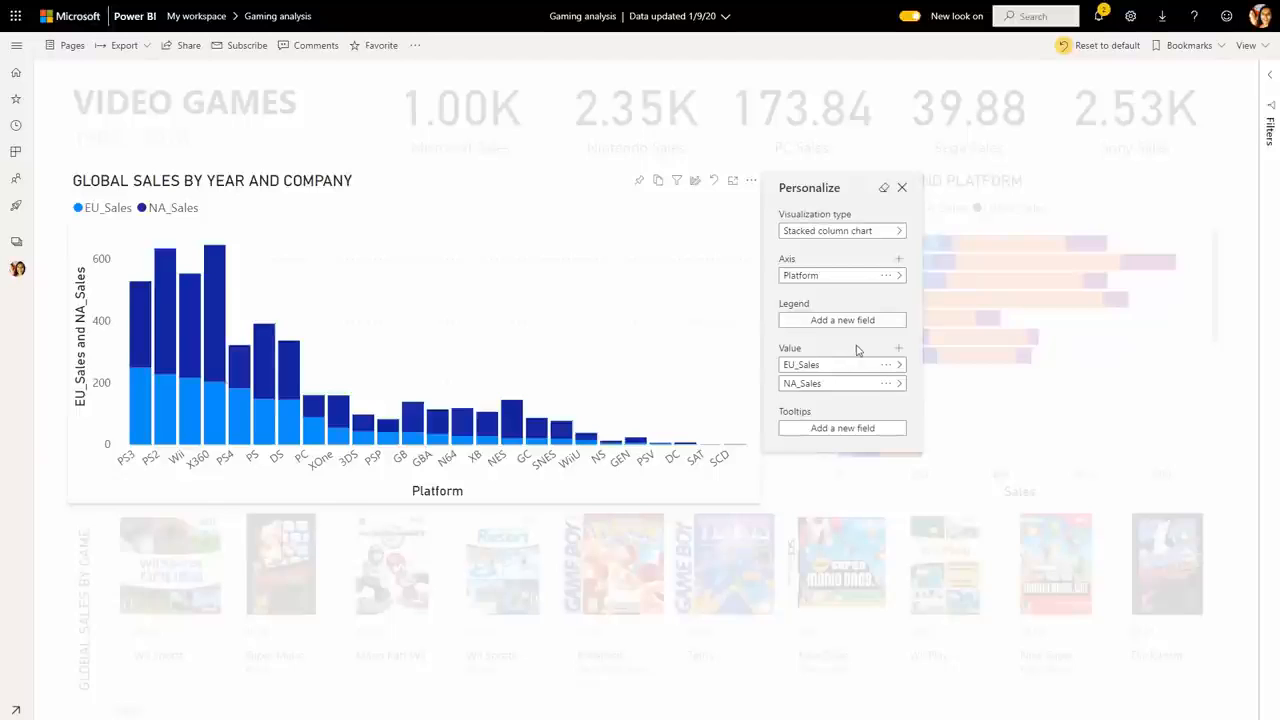
# Step: Save the report's current state as a personal bookmark named "my view" and make it the default
pyautogui.click(1210, 50)
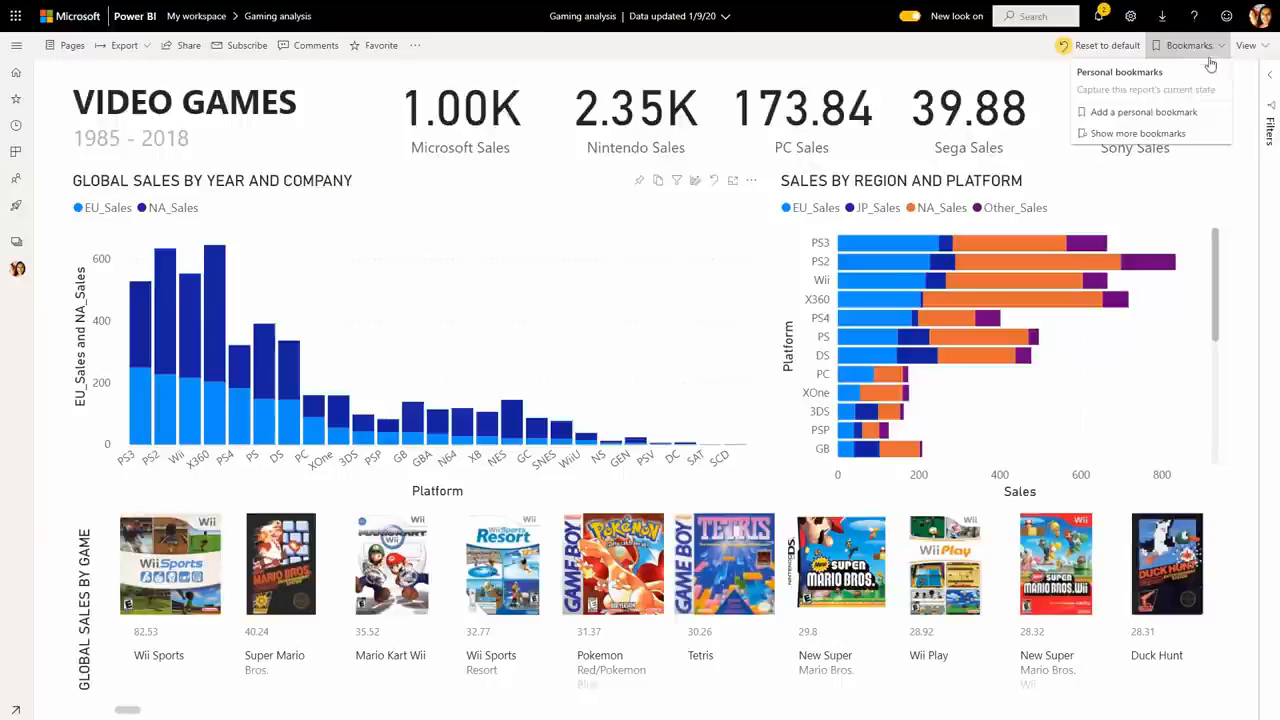
pyautogui.click(1180, 118)
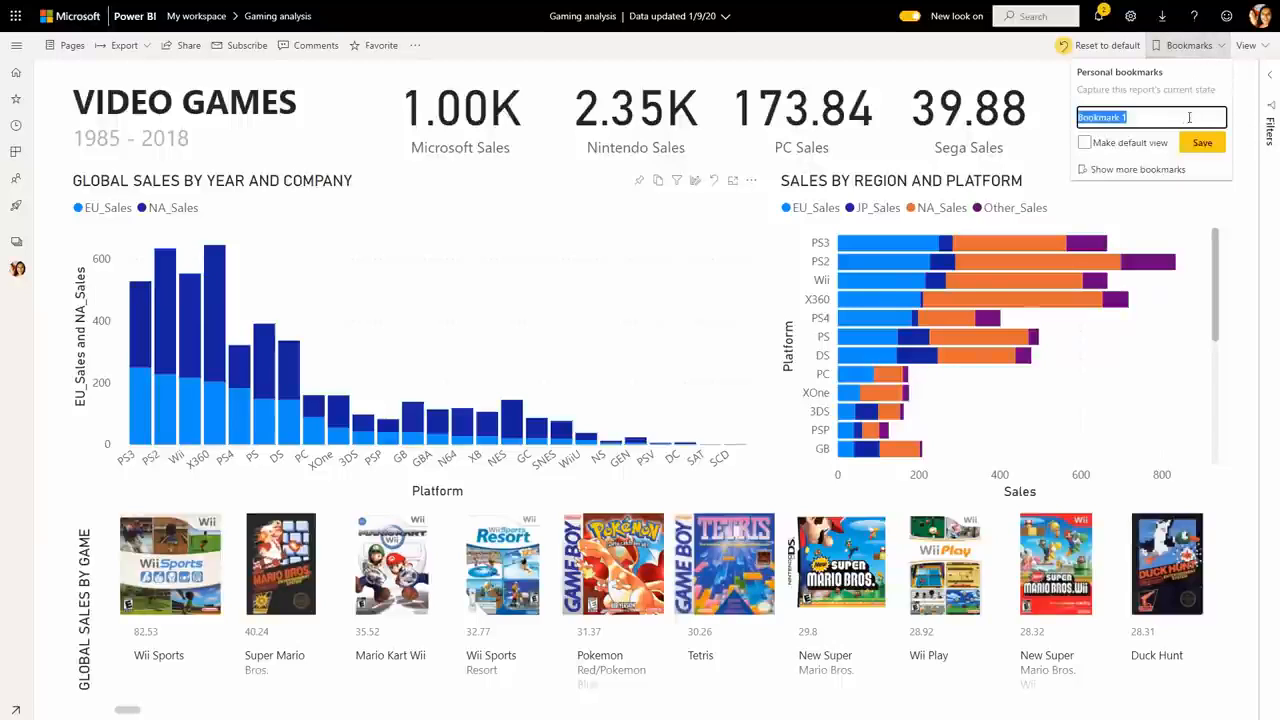
pyautogui.write('my view')
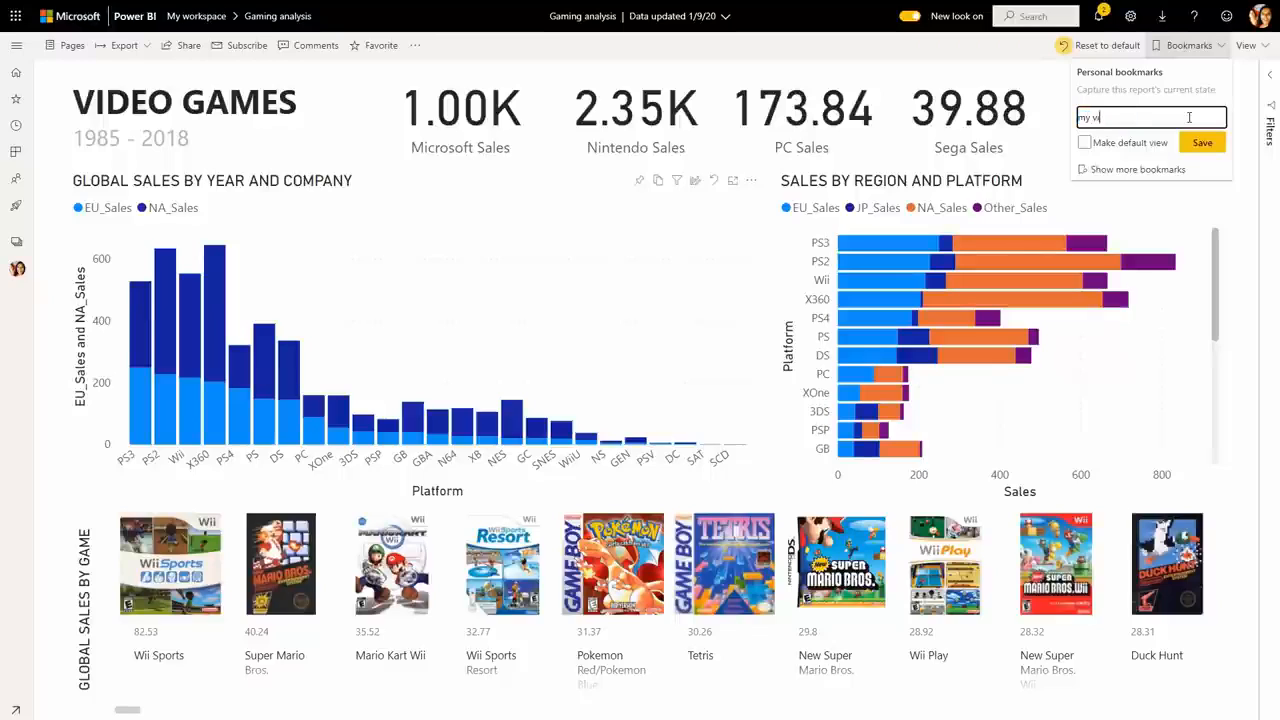
pyautogui.click(1203, 143)
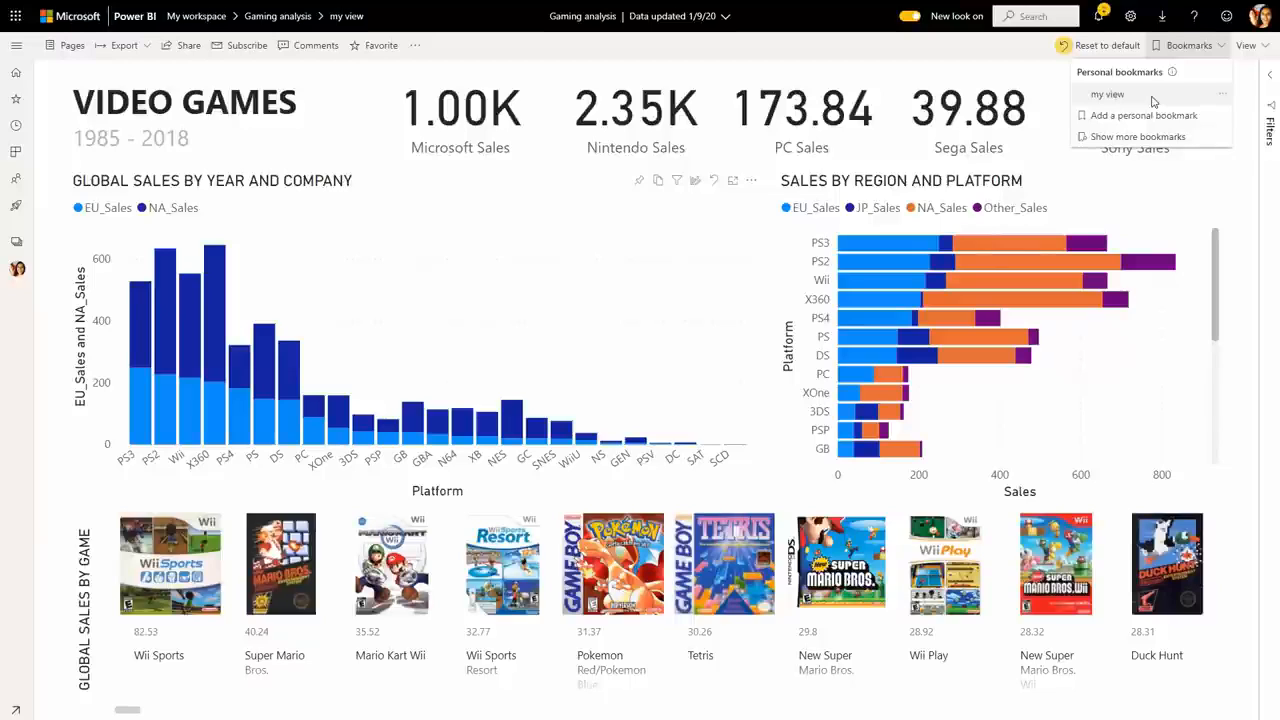
pyautogui.click(1226, 97)
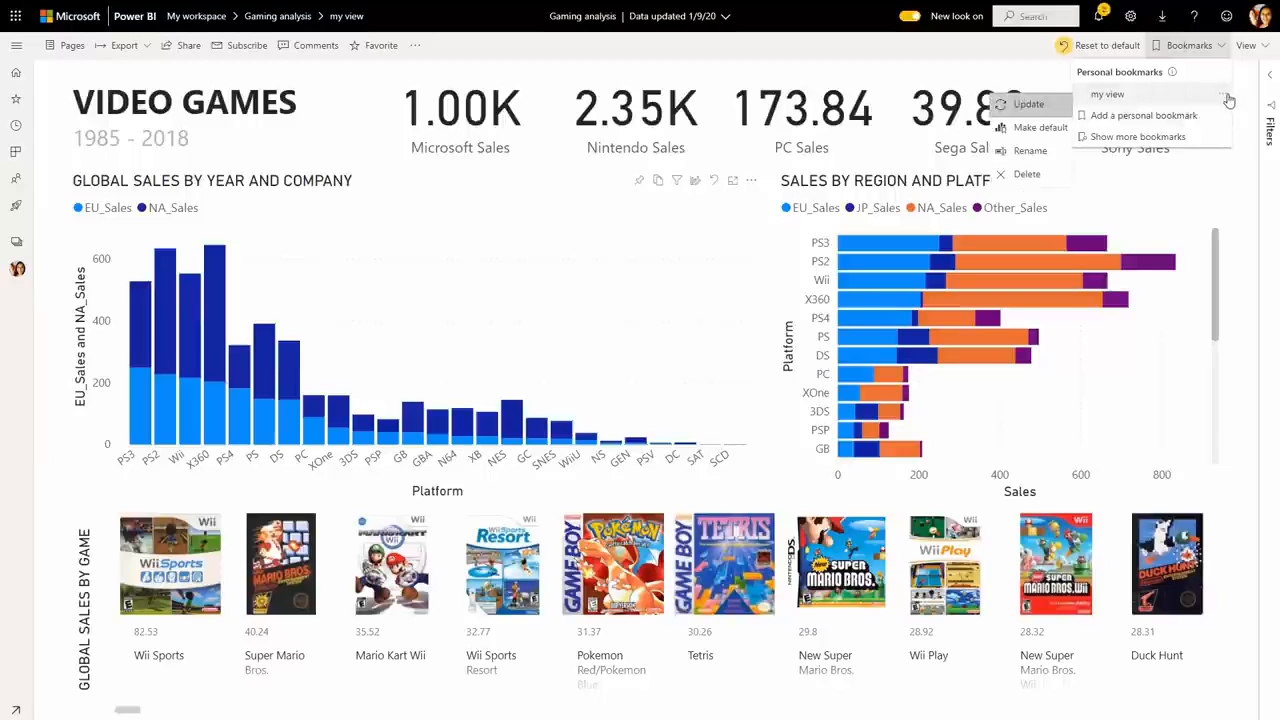
pyautogui.click(1048, 130)
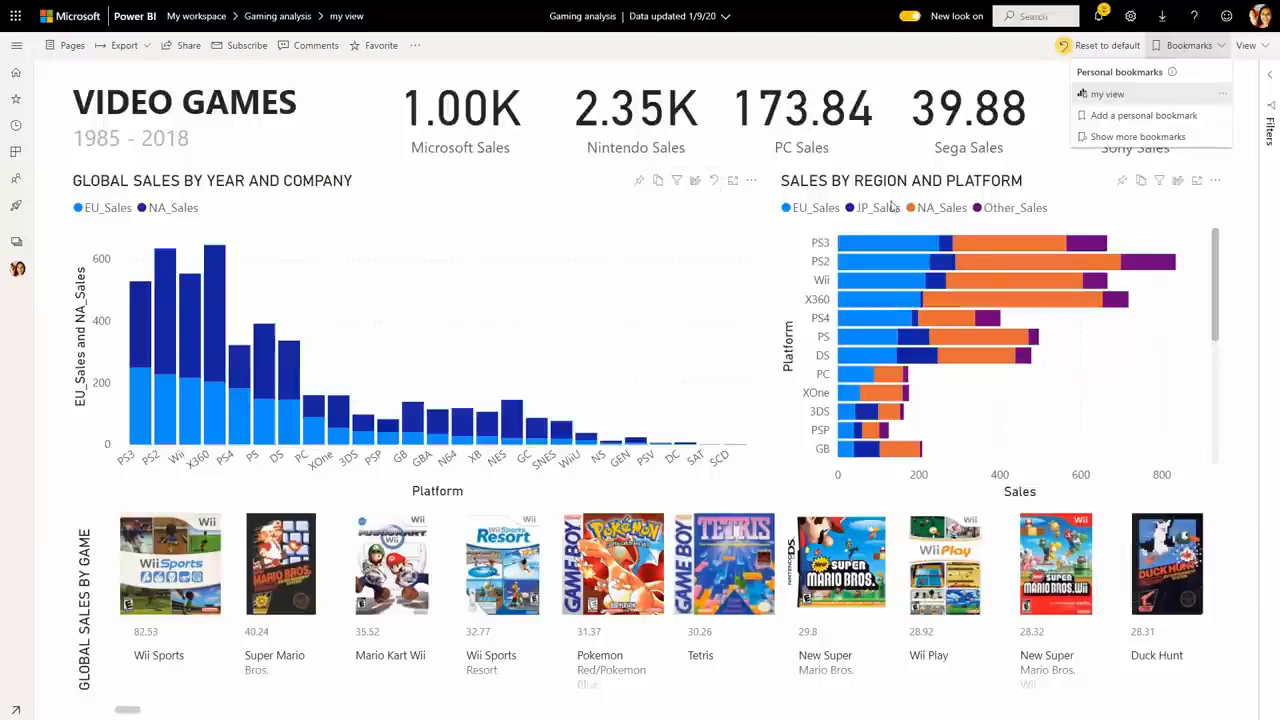
# Step: Reset the personalized Global Sales by Year and Company chart to its original design
pyautogui.click(715, 182)
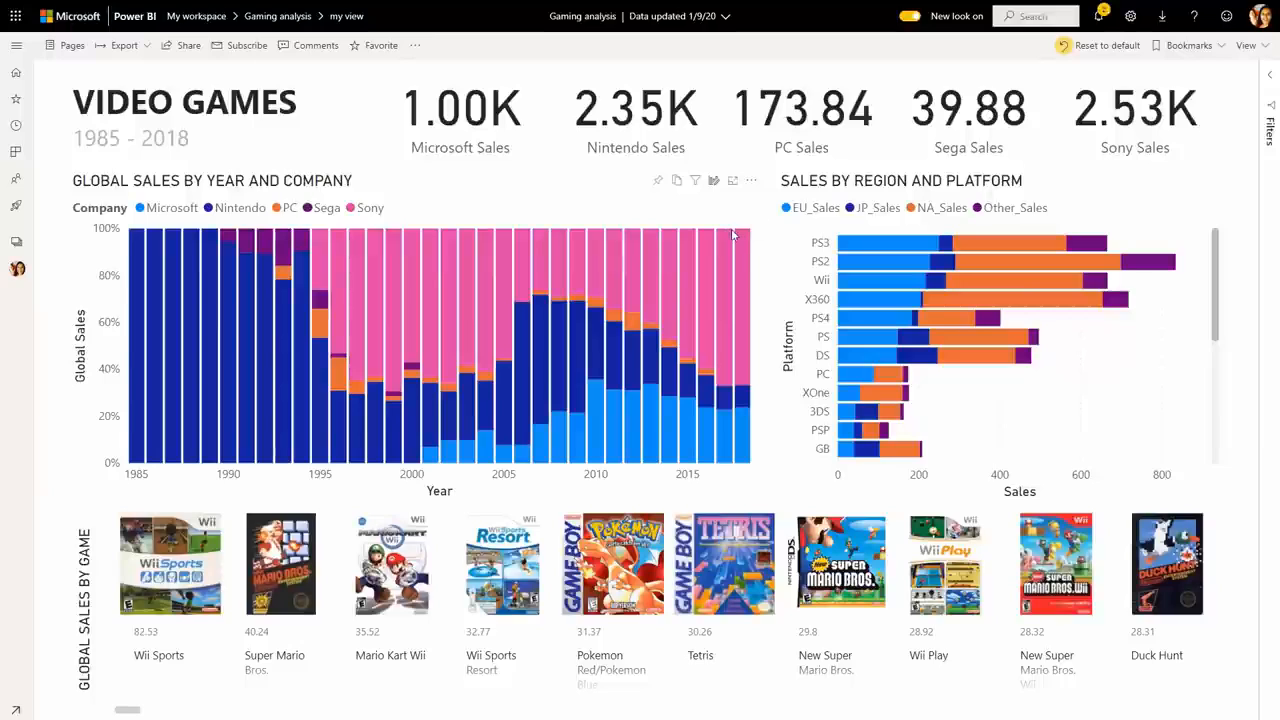
# Step: Remove Global Sales from the chart's values in its personalization settings and clear that customization
pyautogui.click(714, 182)
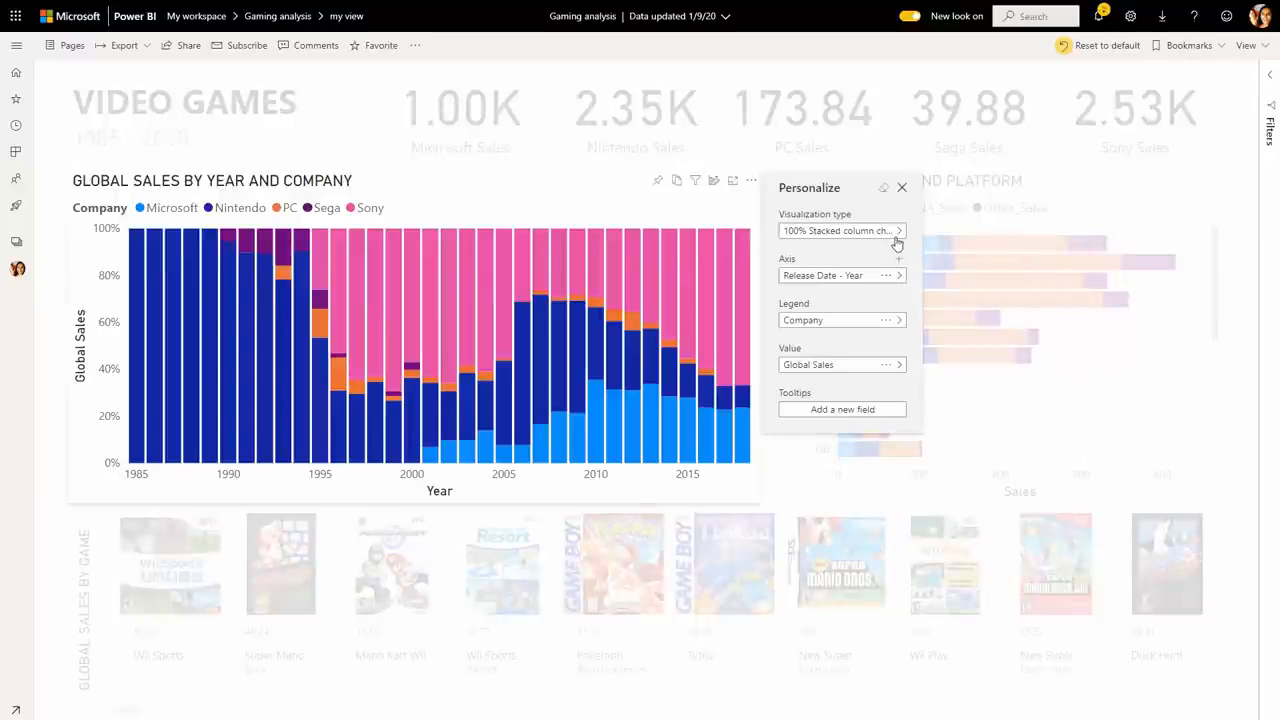
pyautogui.click(887, 365)
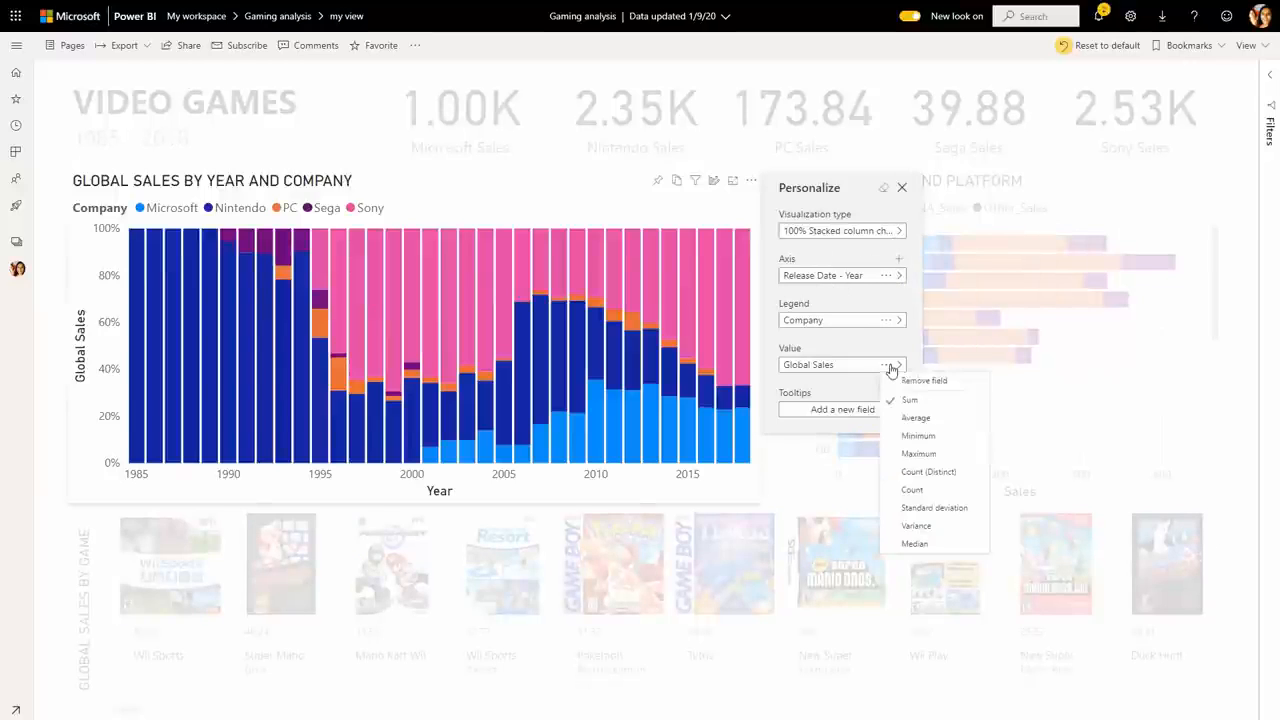
pyautogui.click(905, 380)
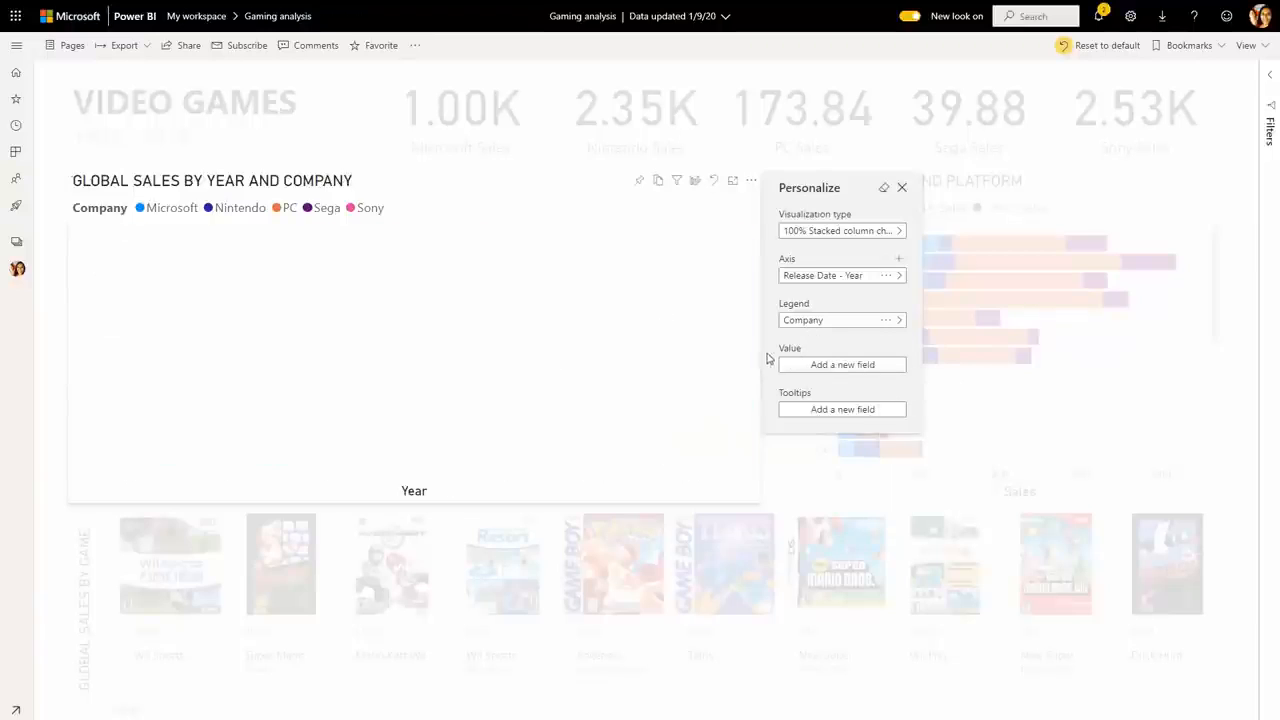
pyautogui.click(886, 190)
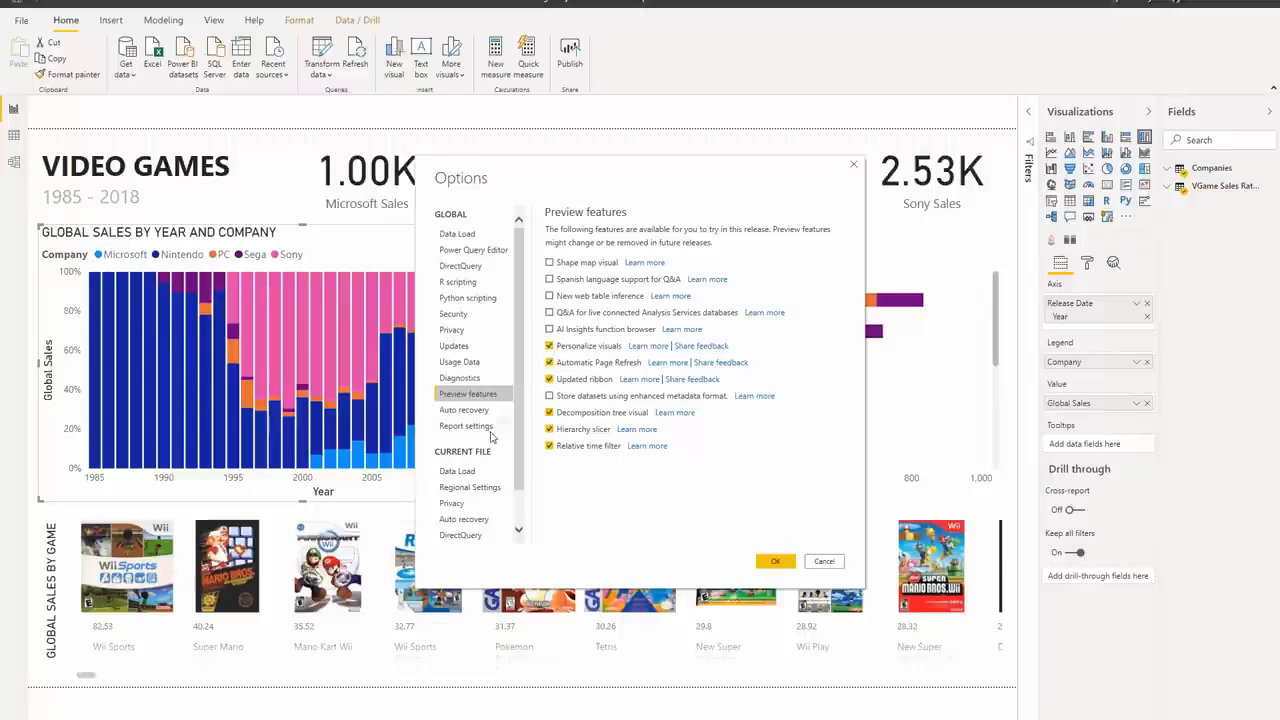
# Step: Switch to Power BI Desktop and allow report readers to personalize visuals in the current file's report settings
pyautogui.scroll(-1, 492, 458)
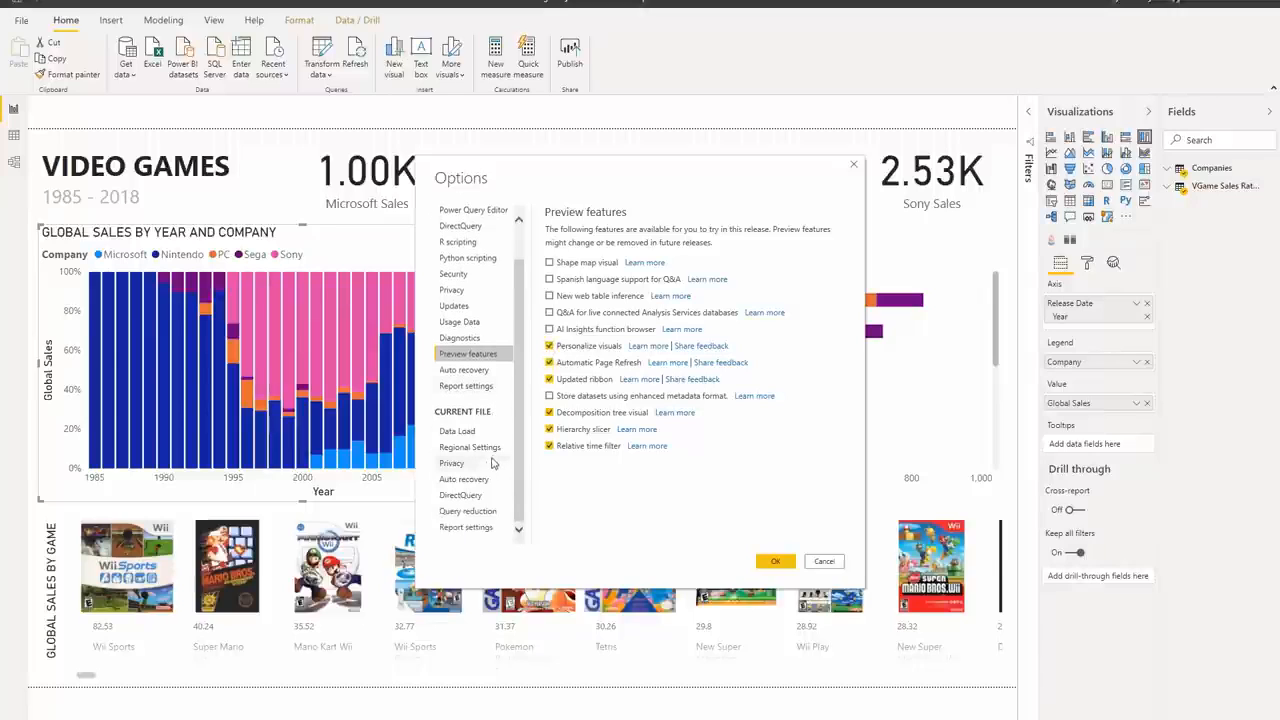
pyautogui.click(480, 528)
pyautogui.scroll(-2, 588, 494)
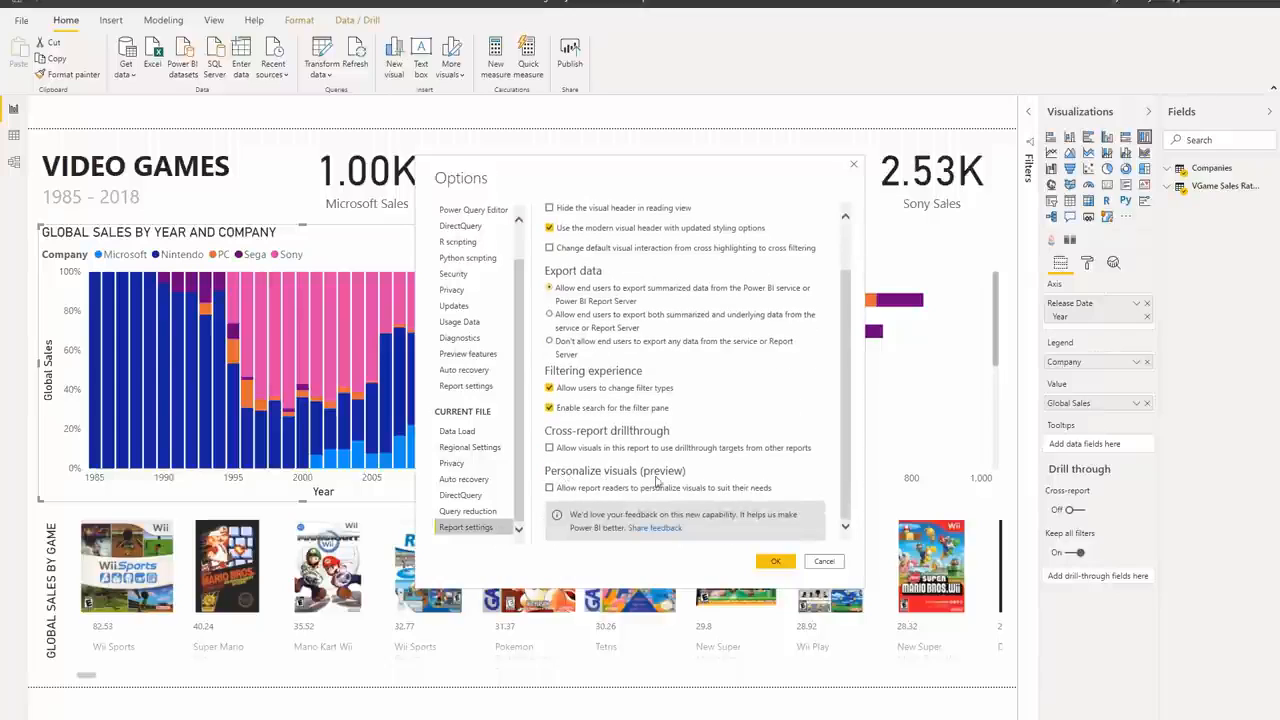
pyautogui.click(577, 490)
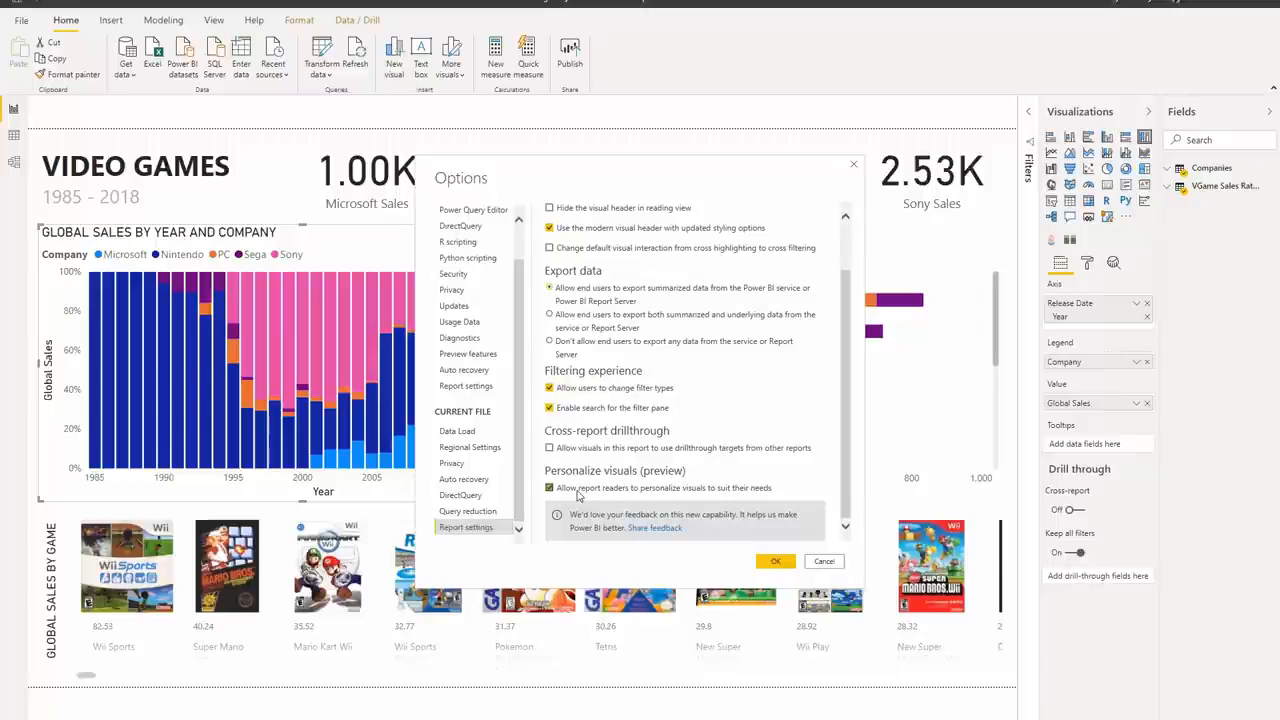
pyautogui.click(770, 562)
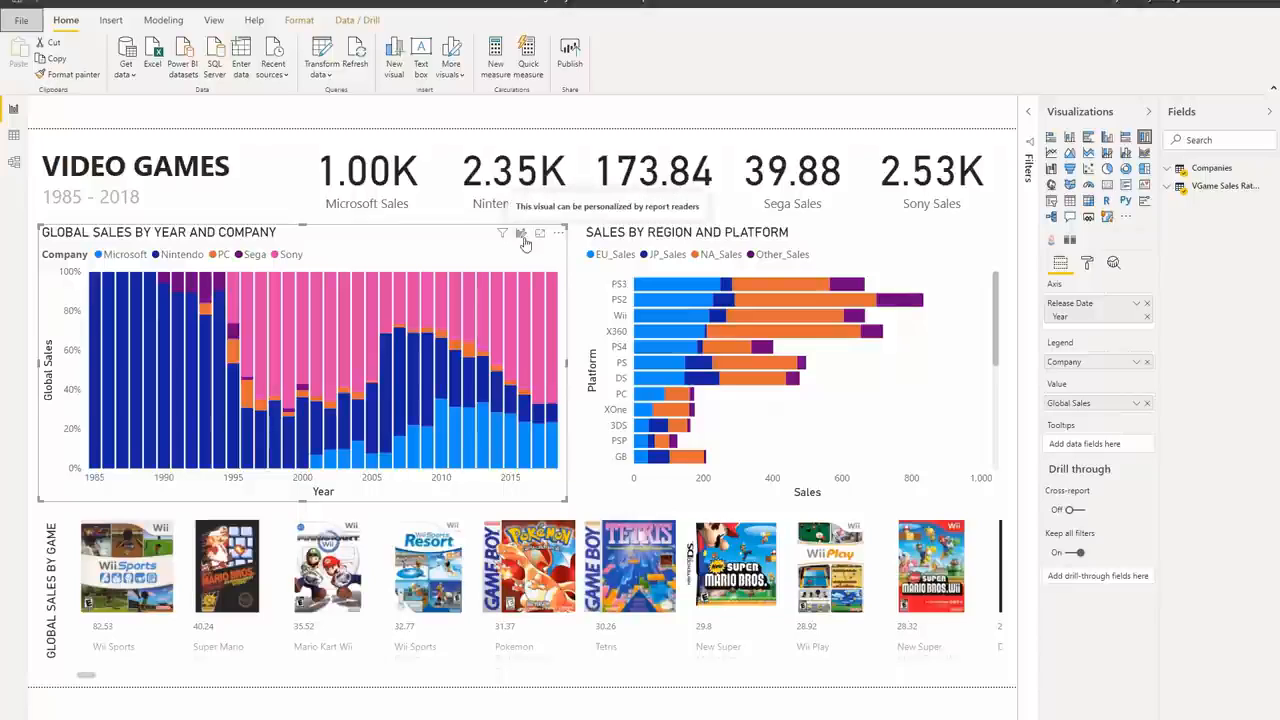
# Step: Switch the Personalize visual option off and back on in the Global Sales by Year and Company chart's visual header formatting
pyautogui.click(1088, 264)
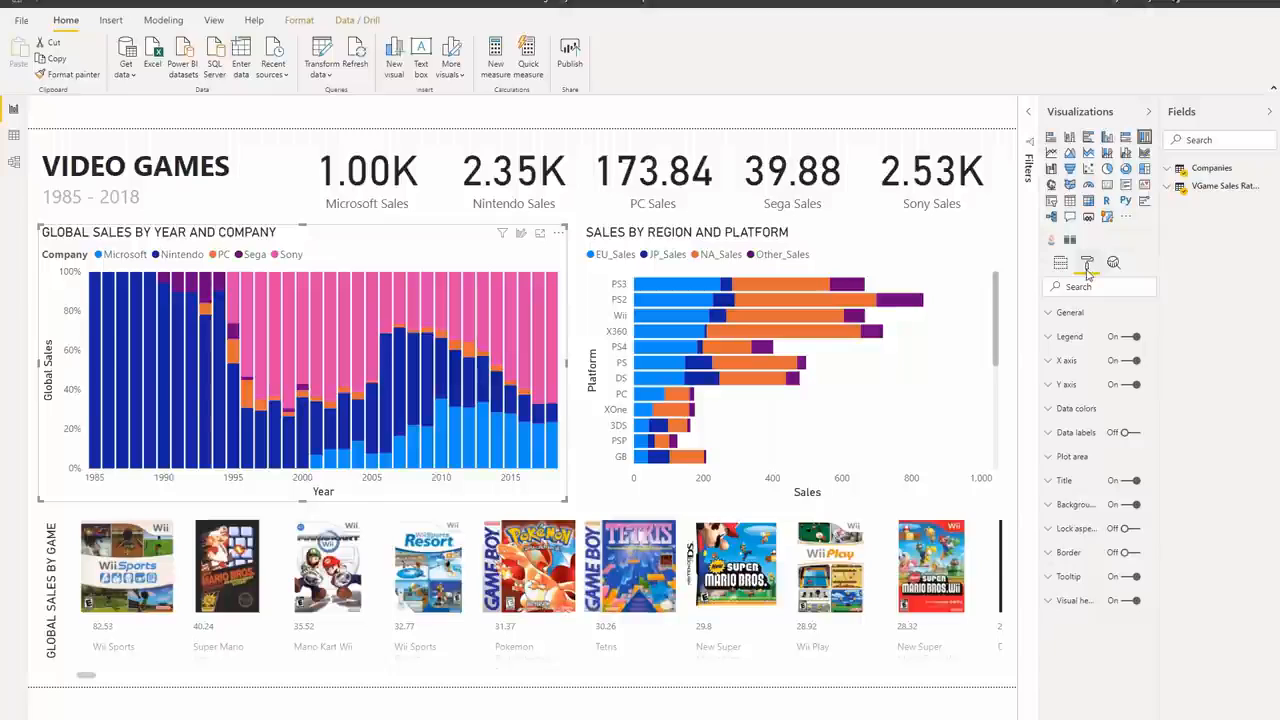
pyautogui.click(1070, 600)
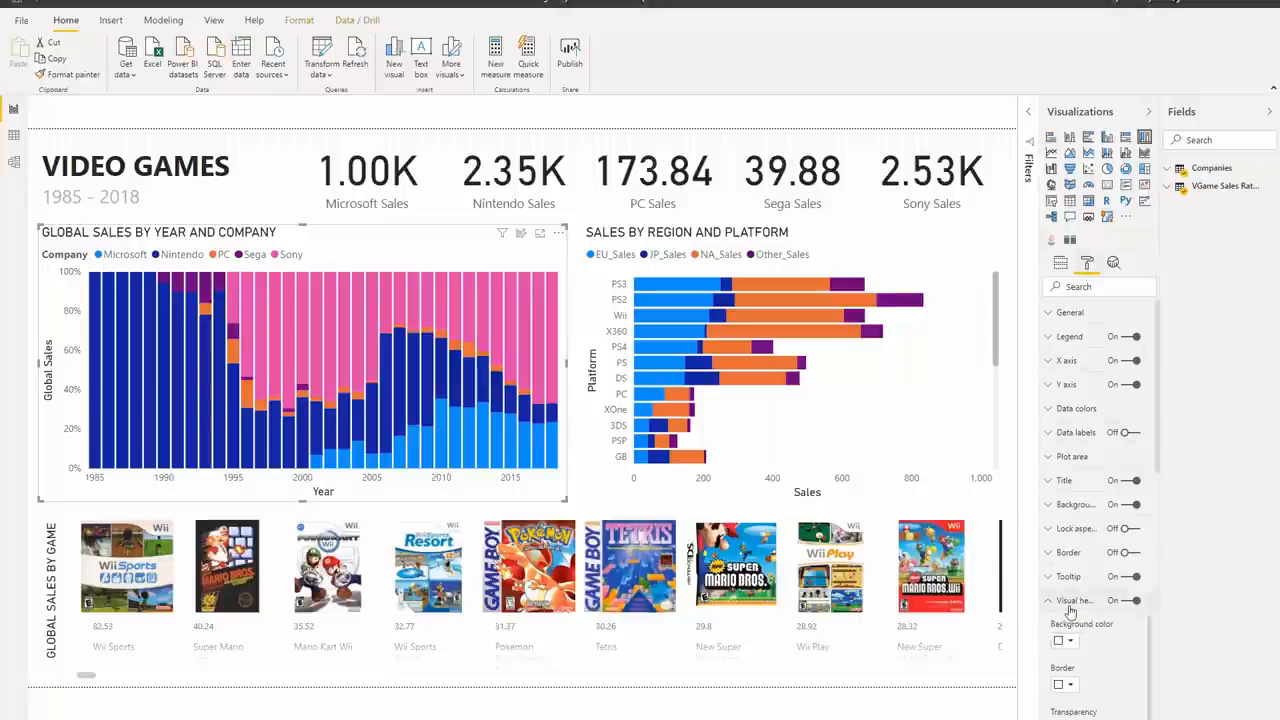
pyautogui.scroll(-3, 1085, 597)
pyautogui.scroll(-5, 1087, 597)
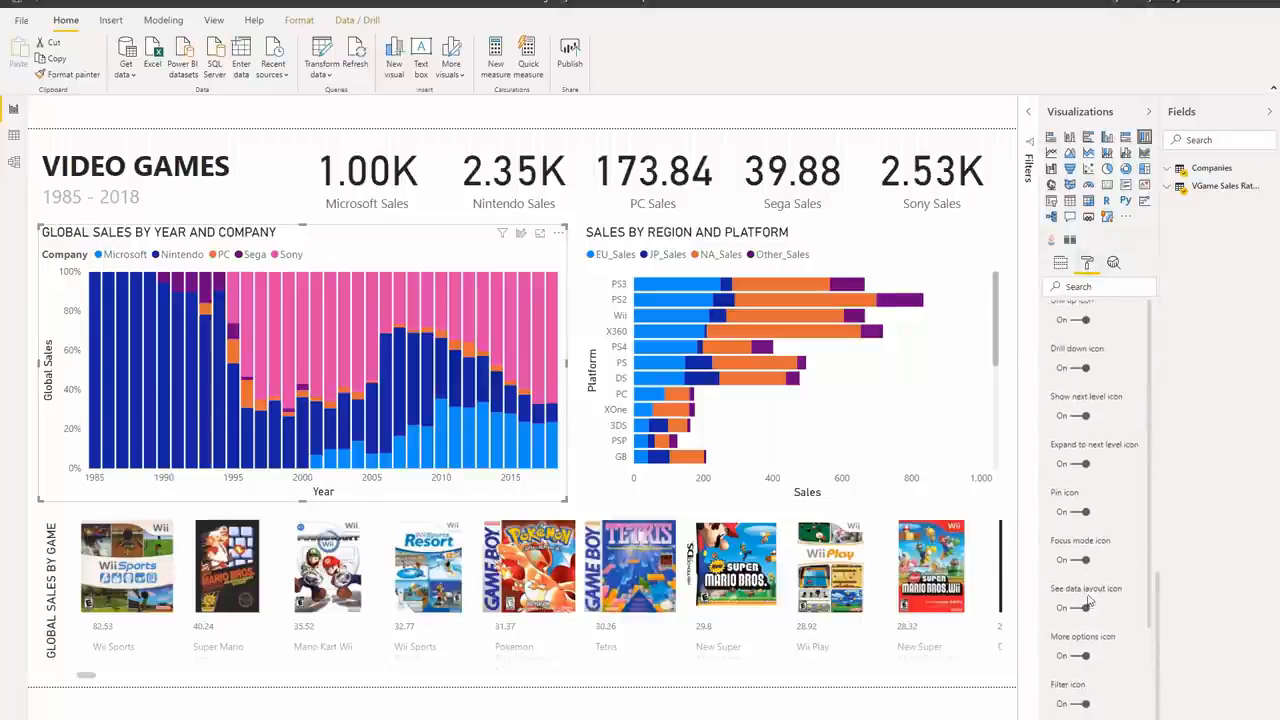
pyautogui.scroll(-1, 1092, 664)
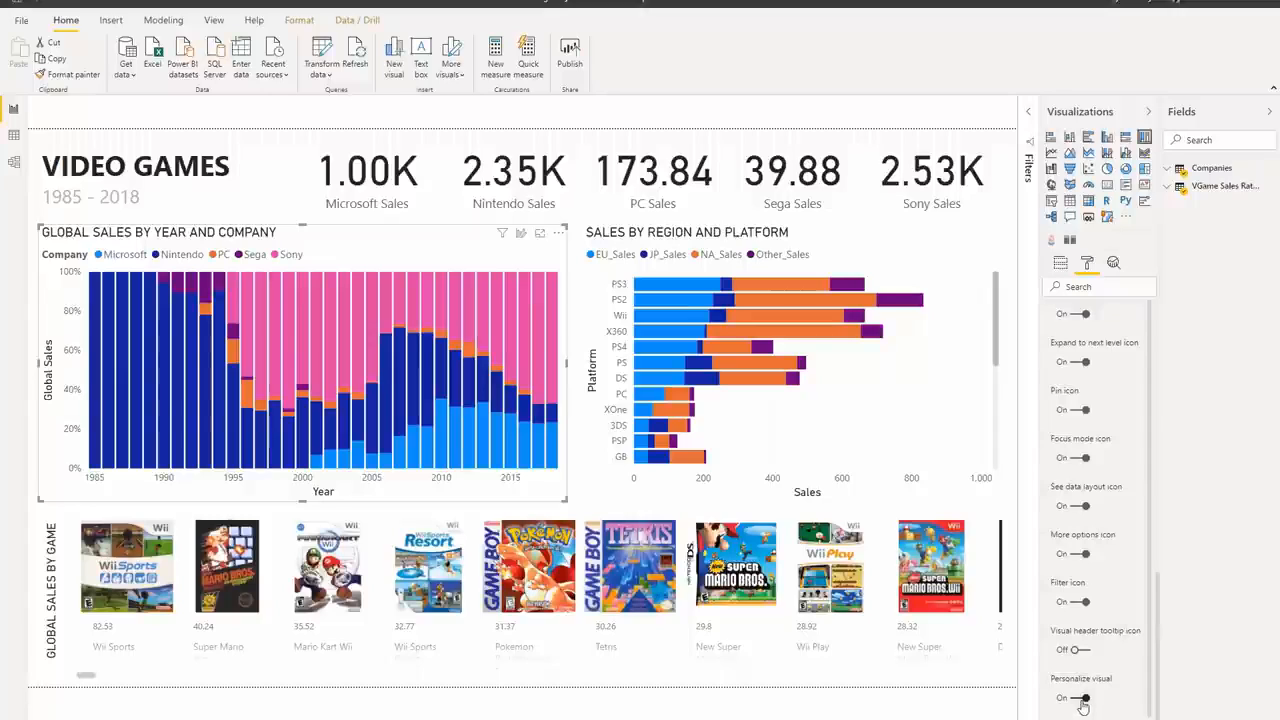
pyautogui.click(1088, 704)
pyautogui.click(1086, 700)
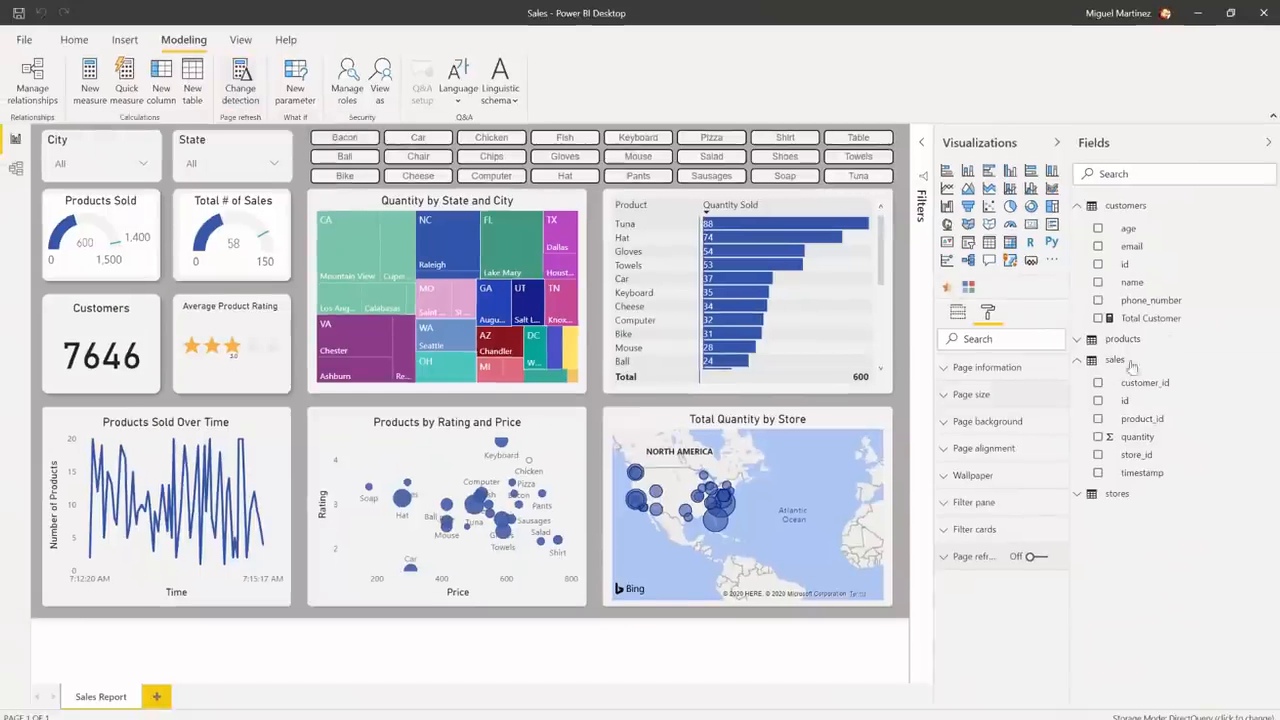
# Step: Examine where change detection is offered for the phone_number field and in the report's page refresh settings
pyautogui.rightClick(1158, 307)
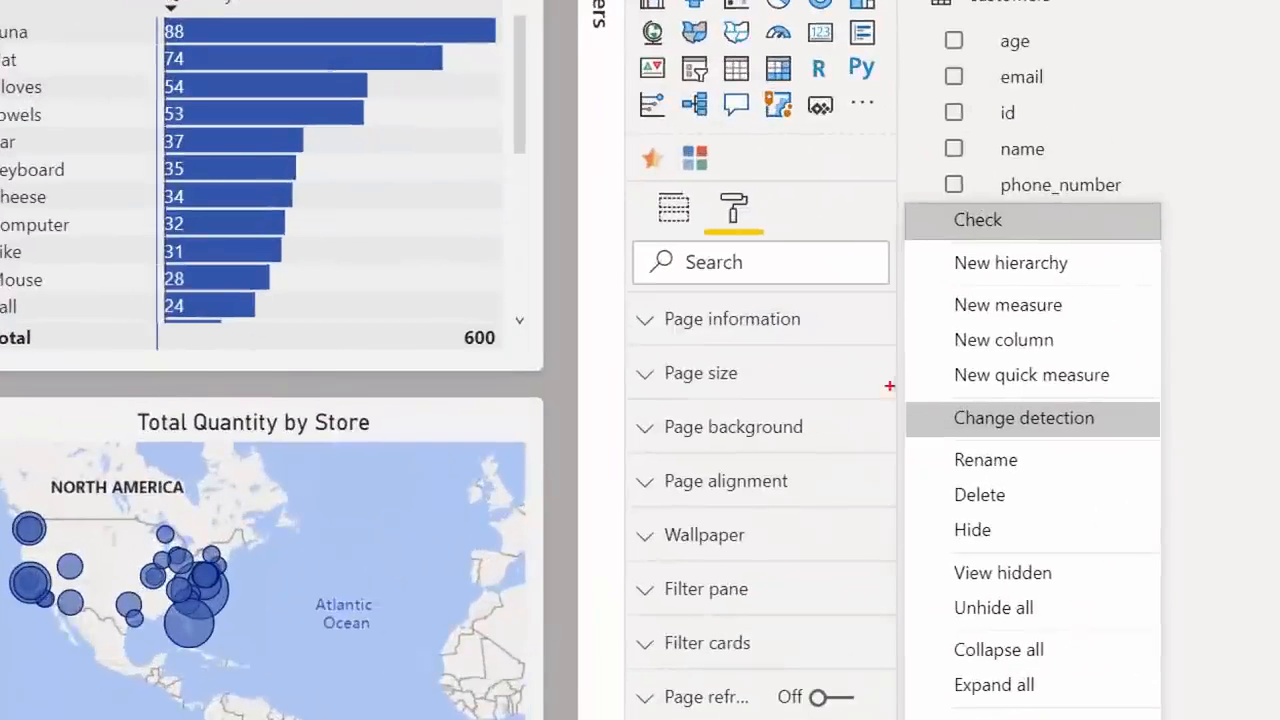
pyautogui.moveTo(903, 393); pyautogui.dragTo(1179, 450)
pyautogui.press('Escape')
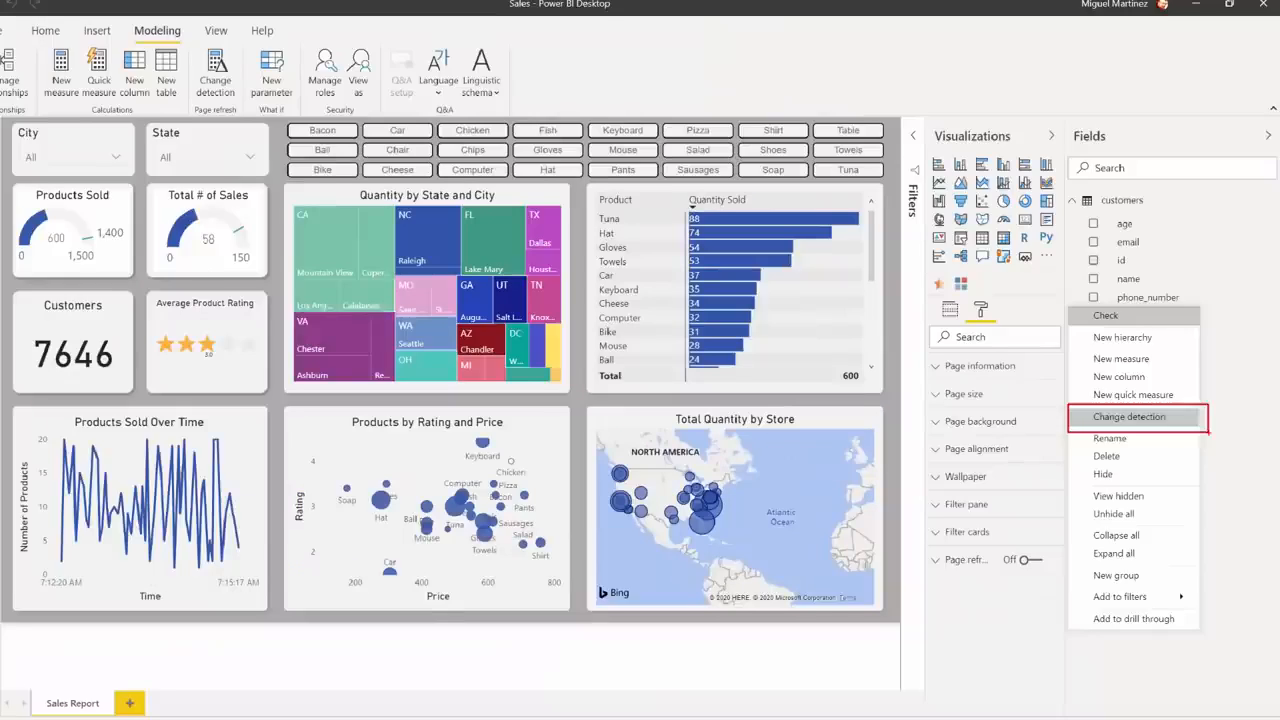
pyautogui.click(646, 702)
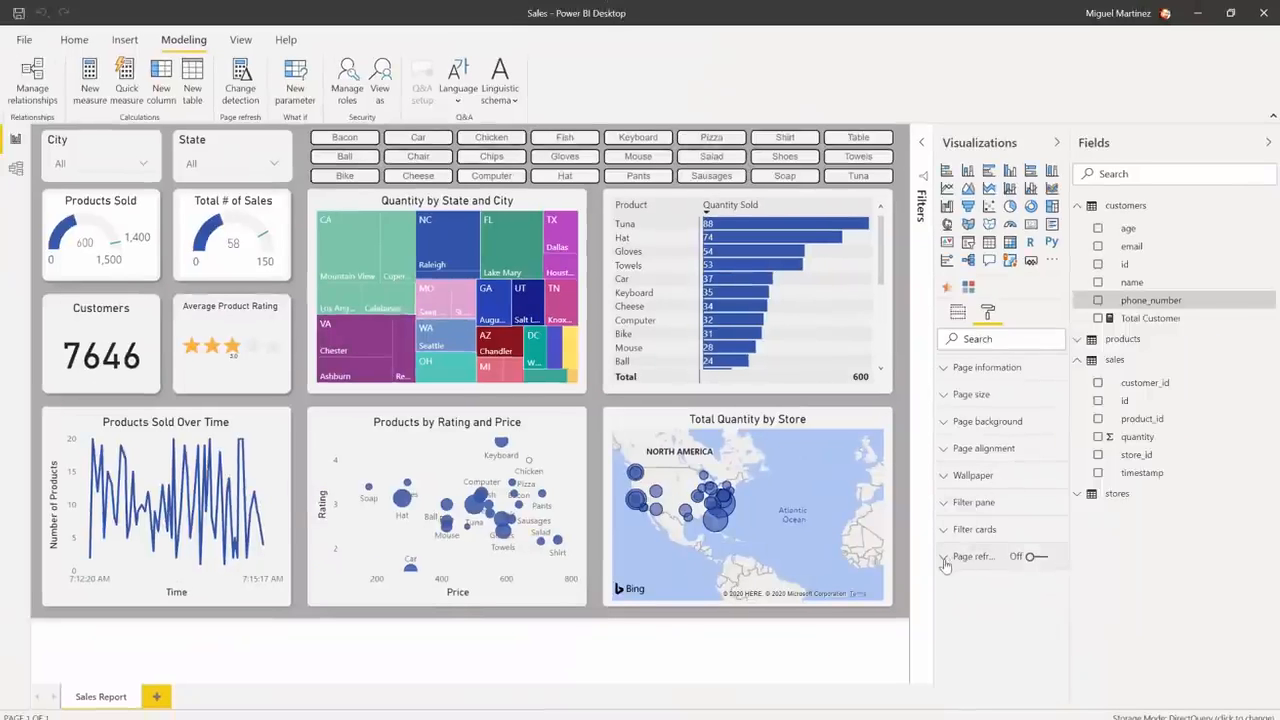
pyautogui.click(945, 560)
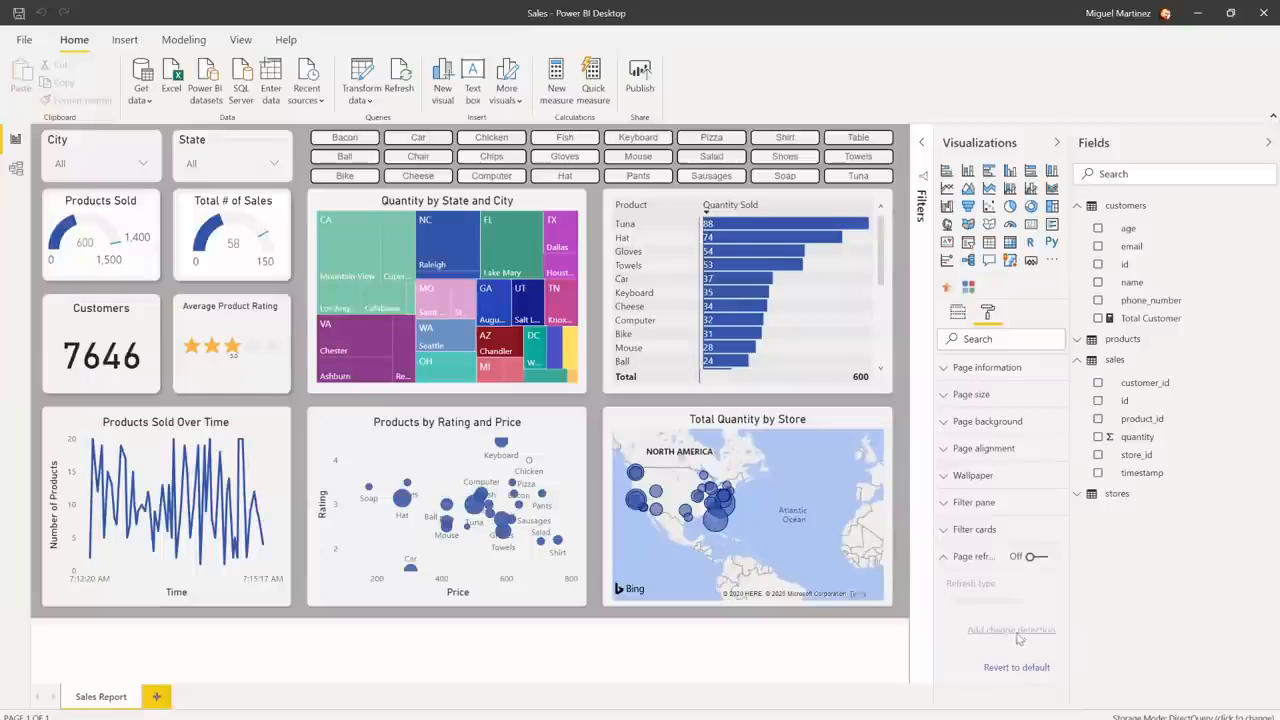
pyautogui.click(945, 557)
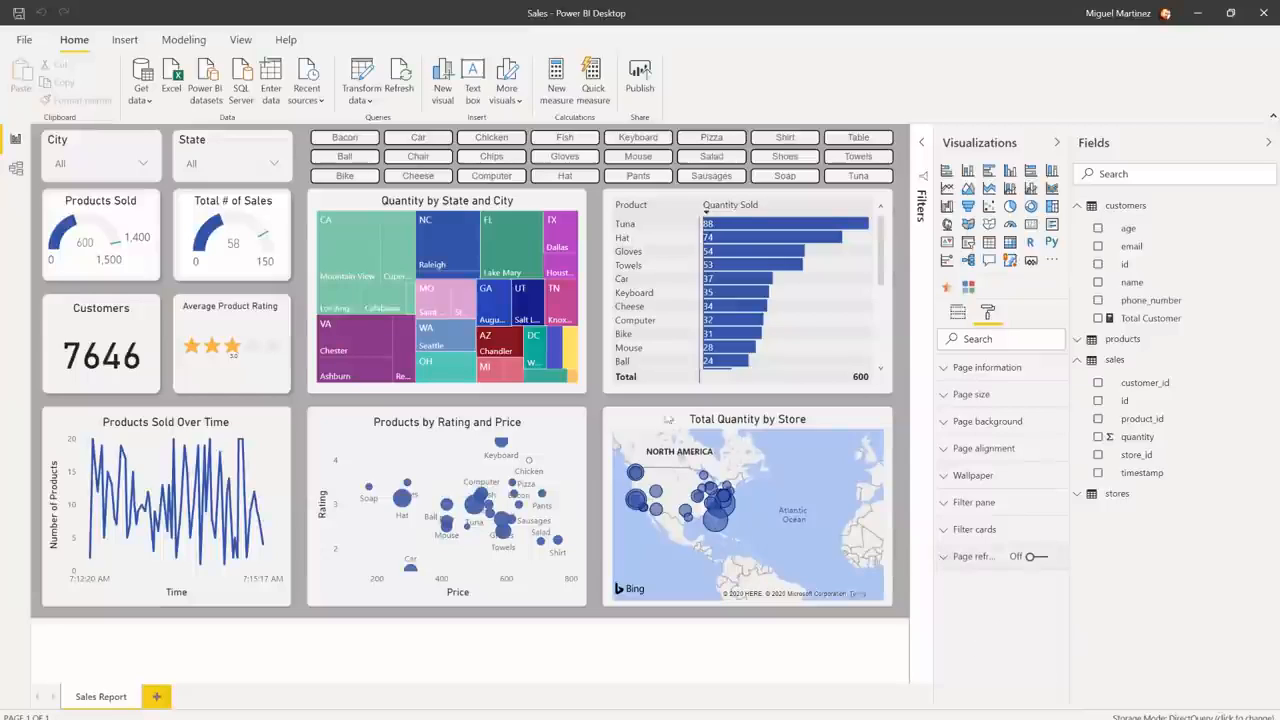
# Step: Start a new change detection measure and apply it to the id field of the sales table
pyautogui.click(183, 40)
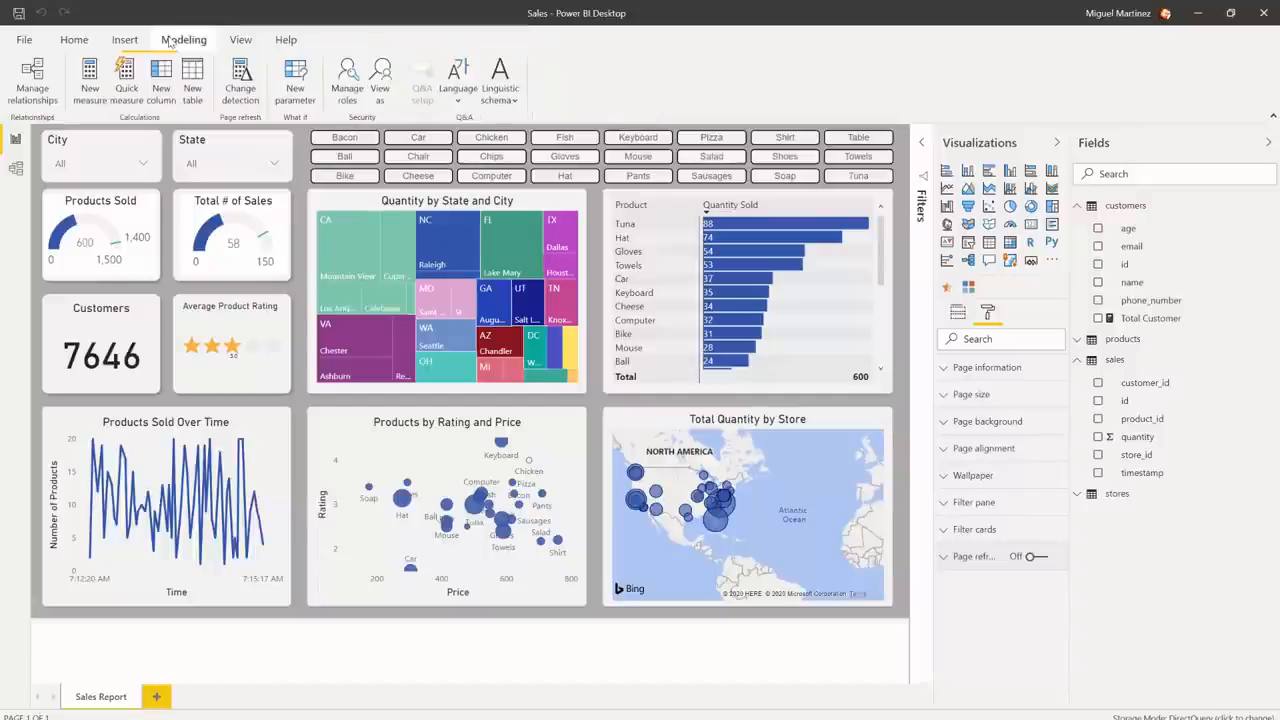
pyautogui.click(238, 80)
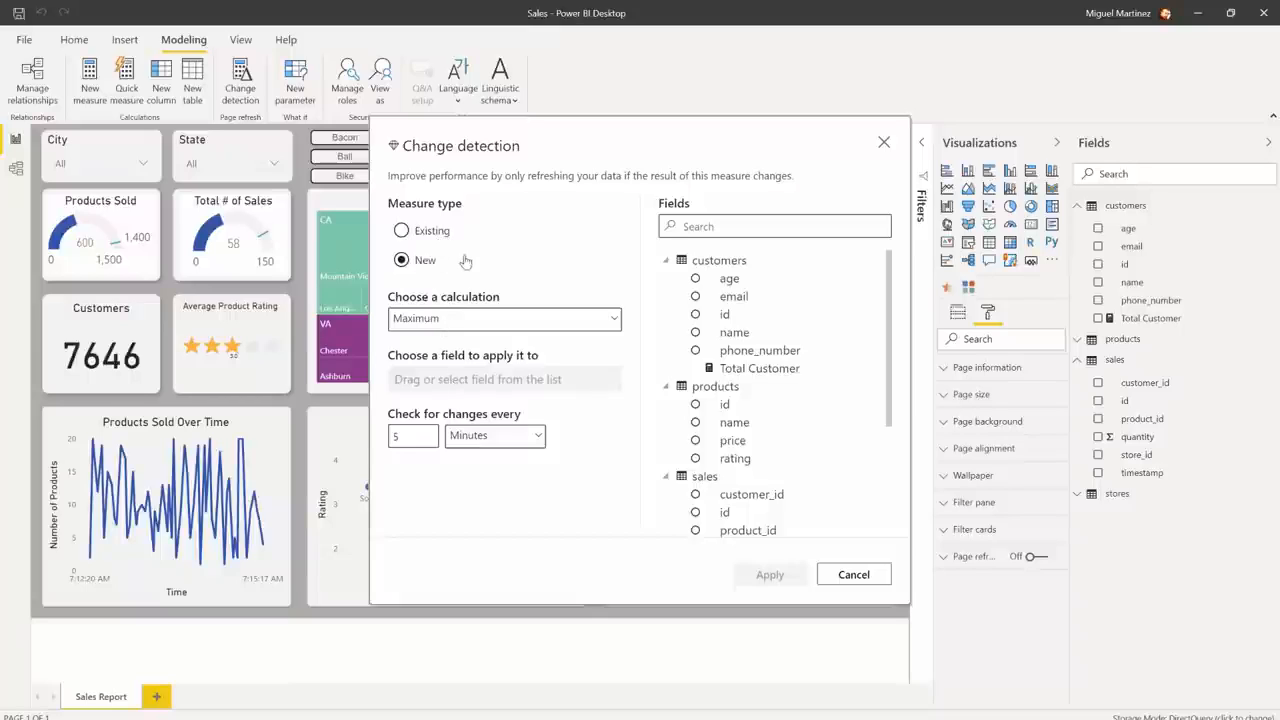
pyautogui.scroll(-3, 880, 385)
pyautogui.scroll(-1, 880, 386)
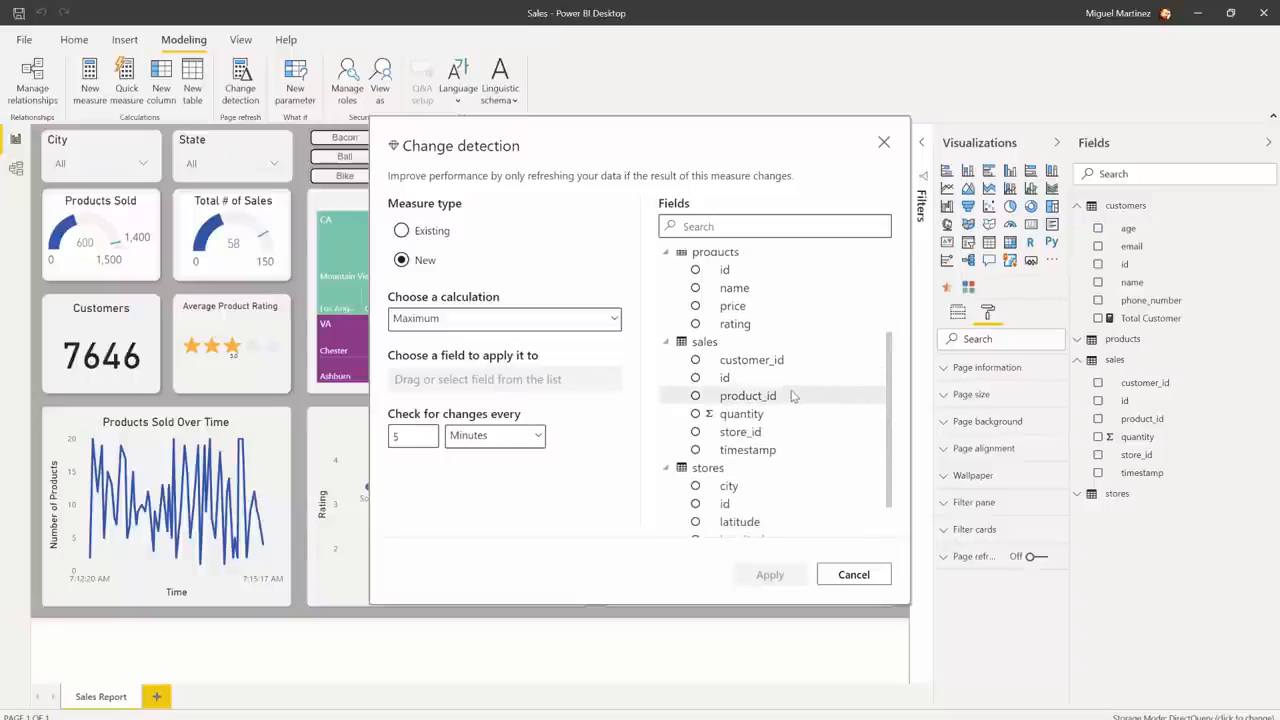
pyautogui.moveTo(772, 385); pyautogui.dragTo(485, 380)
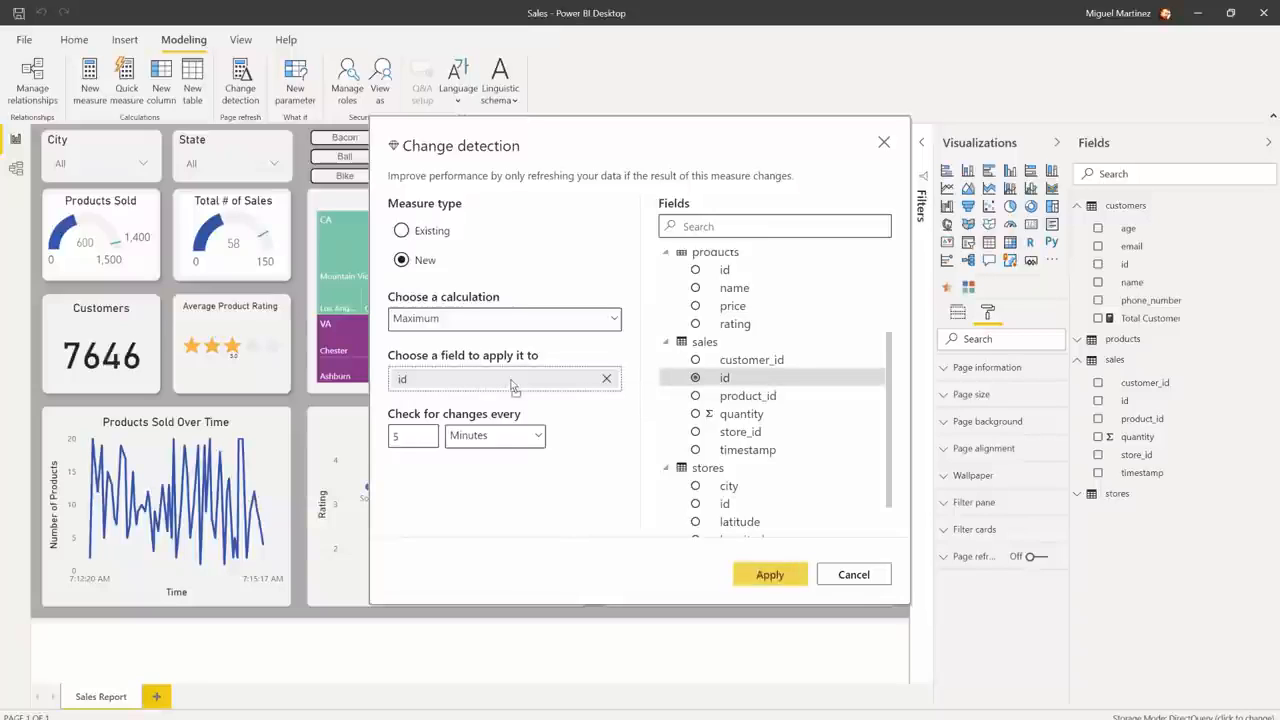
# Step: Set the change detection calculation to Count (Distinct), checking for changes every 1 minute, and apply it
pyautogui.click(503, 322)
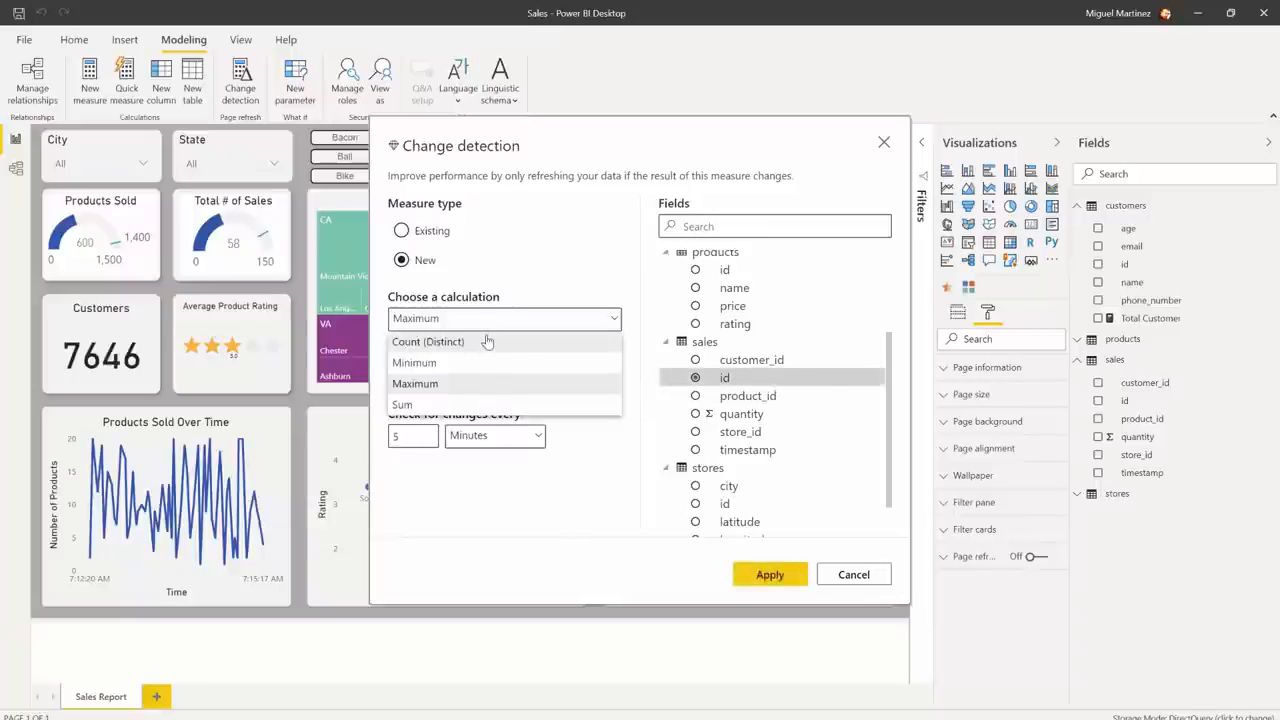
pyautogui.click(487, 342)
pyautogui.doubleClick(410, 432)
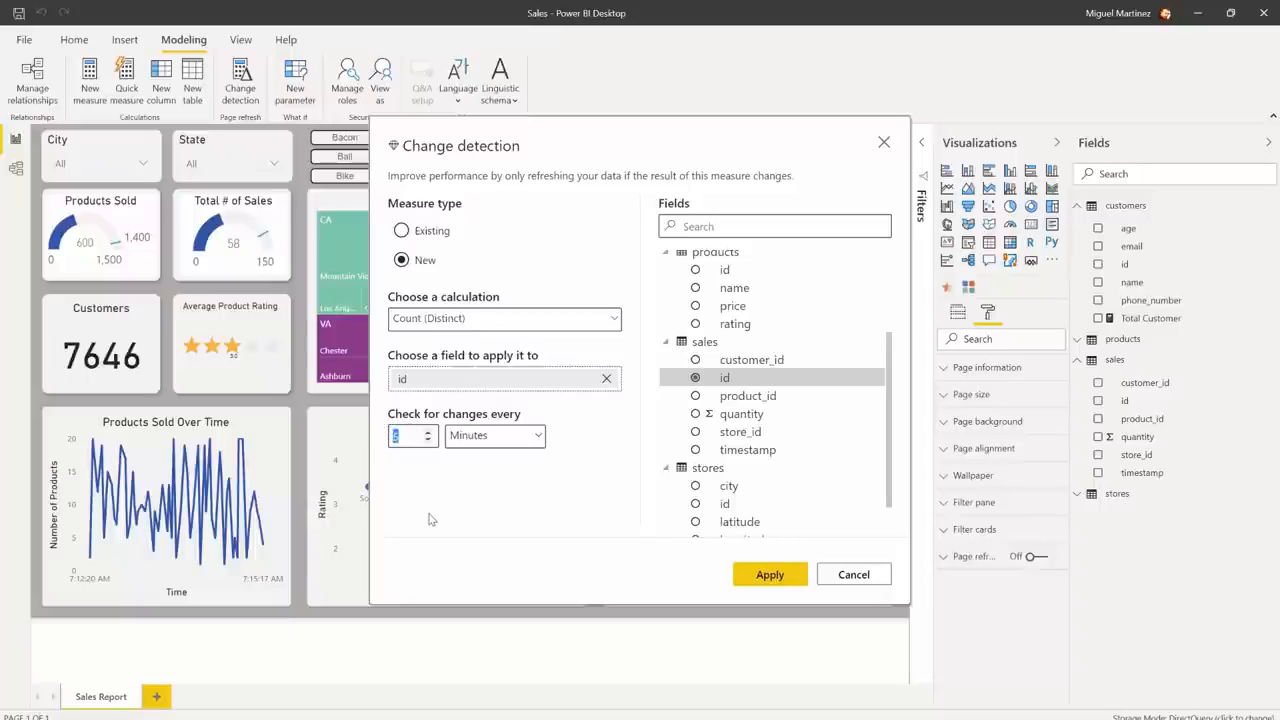
pyautogui.write('1')
pyautogui.click(780, 580)
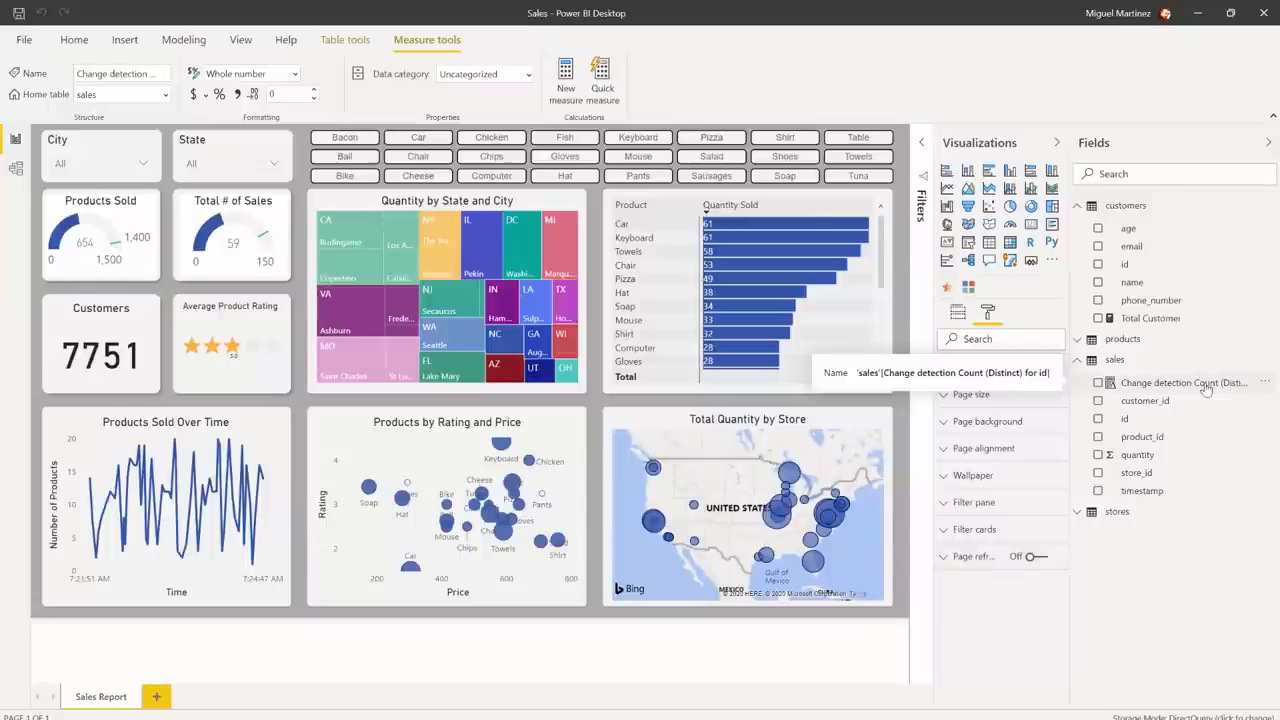
# Step: Examine the formulas of the new change detection measure in sales and the Total Customer measure in customers
pyautogui.click(1206, 388)
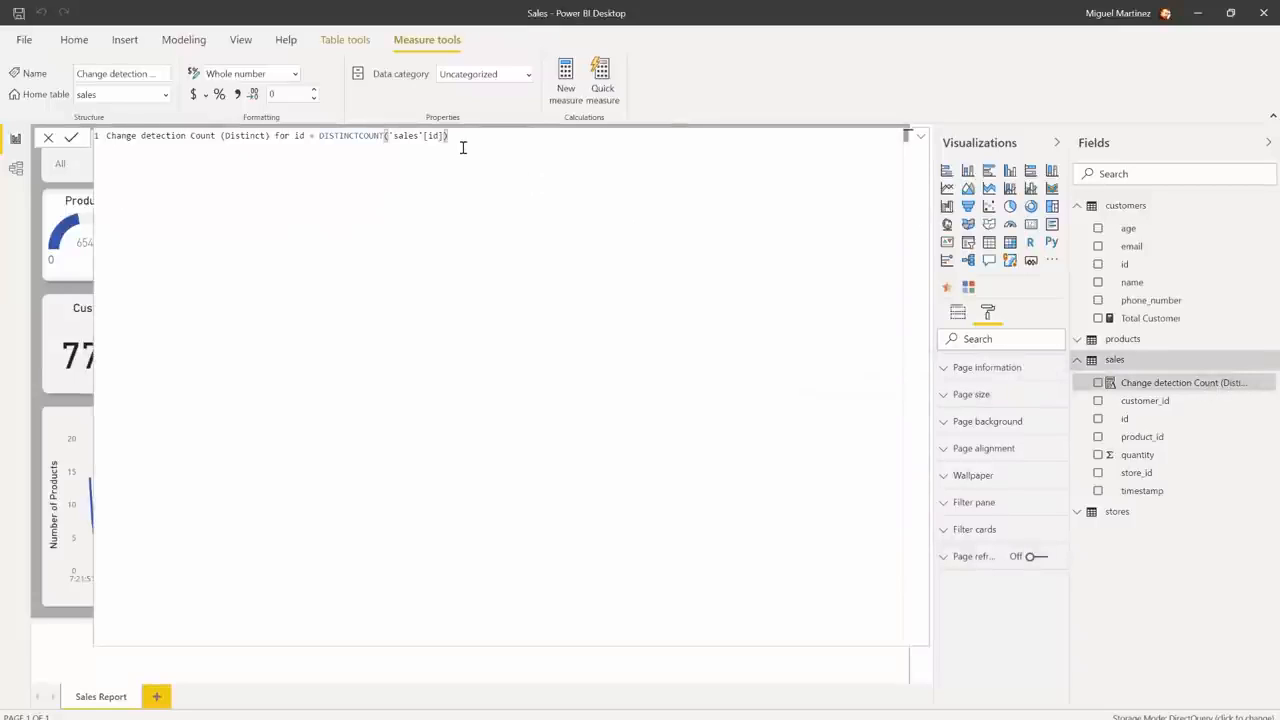
pyautogui.press('Escape')
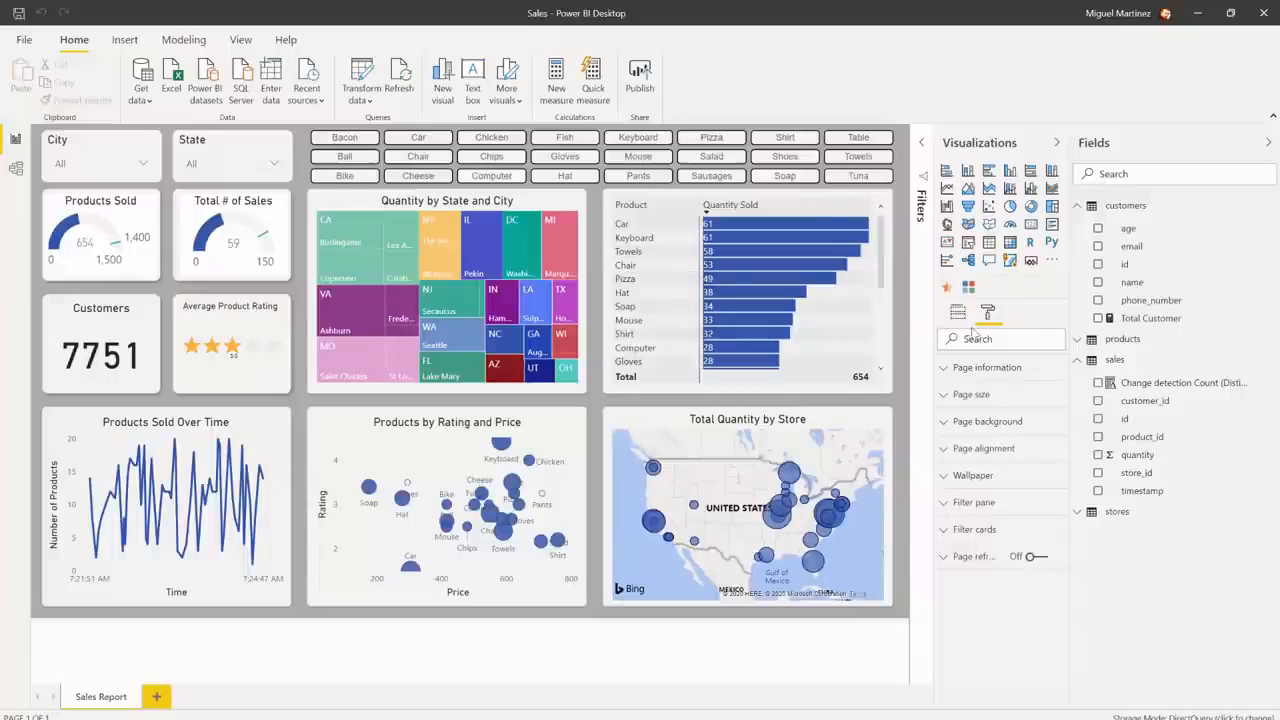
pyautogui.click(1152, 322)
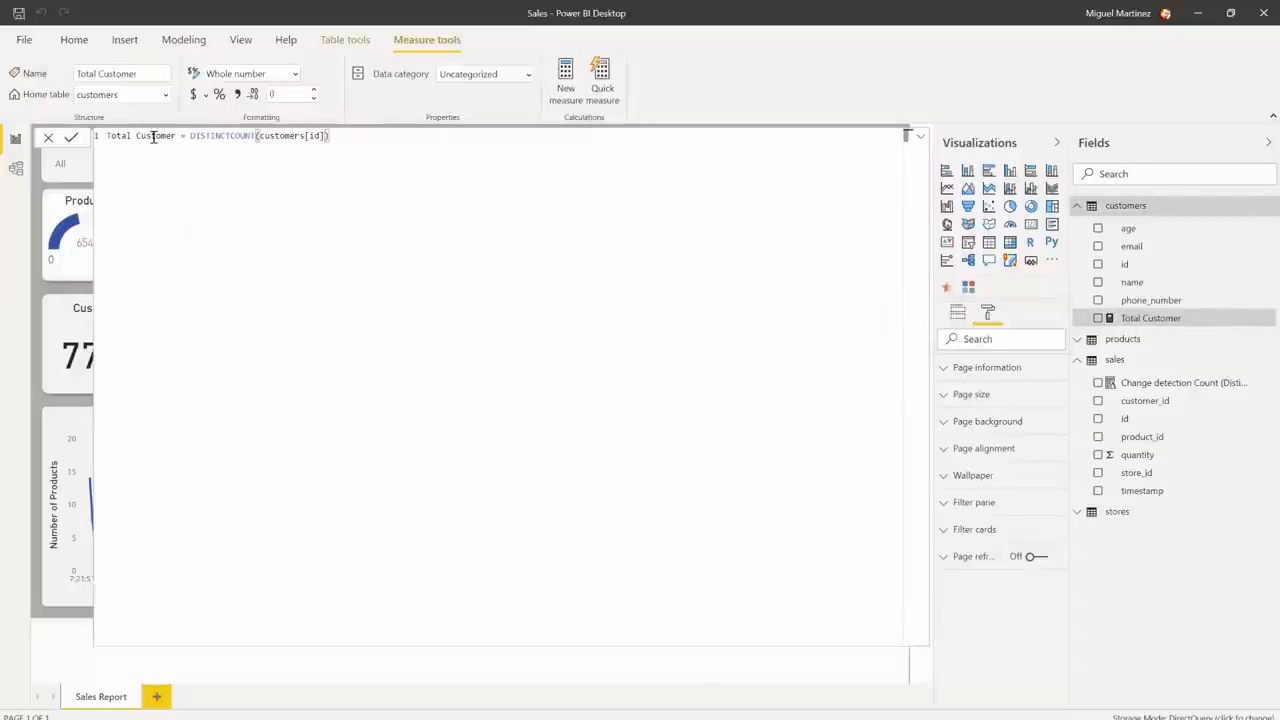
# Step: Set up change detection on the existing Total Customer measure, checking for changes every 5 seconds, and apply it
pyautogui.rightClick(1151, 320)
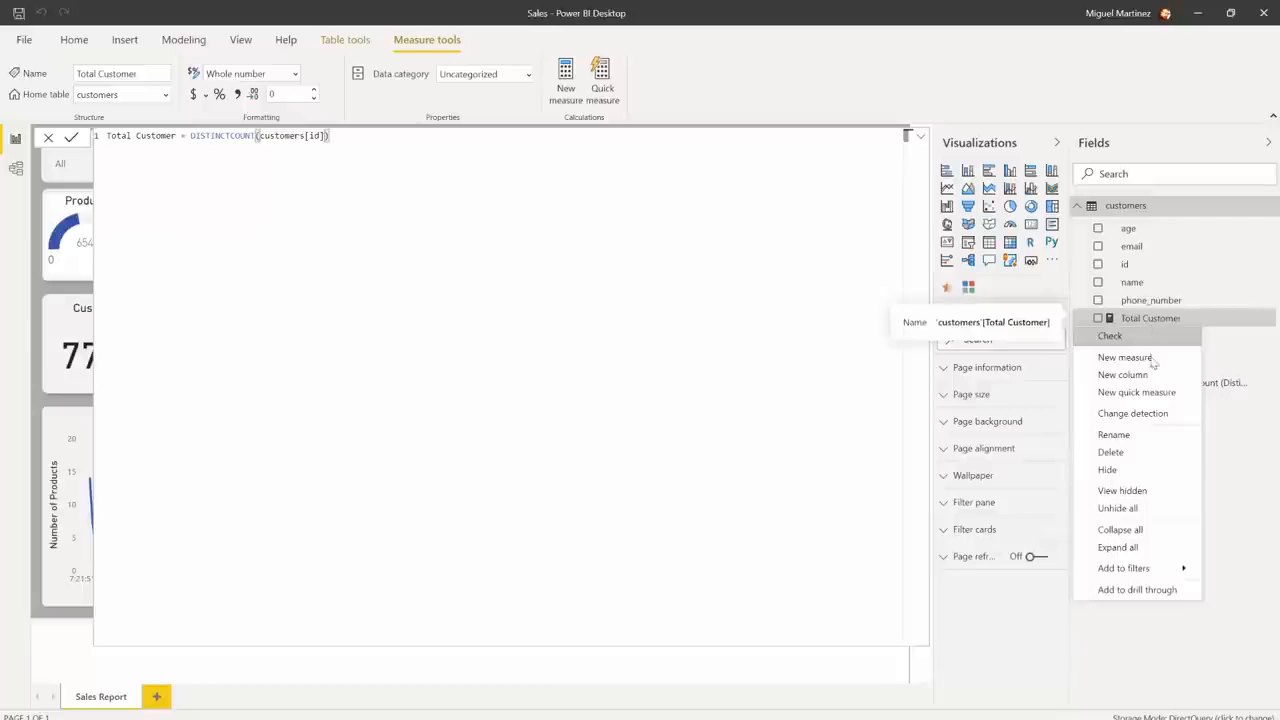
pyautogui.click(1151, 414)
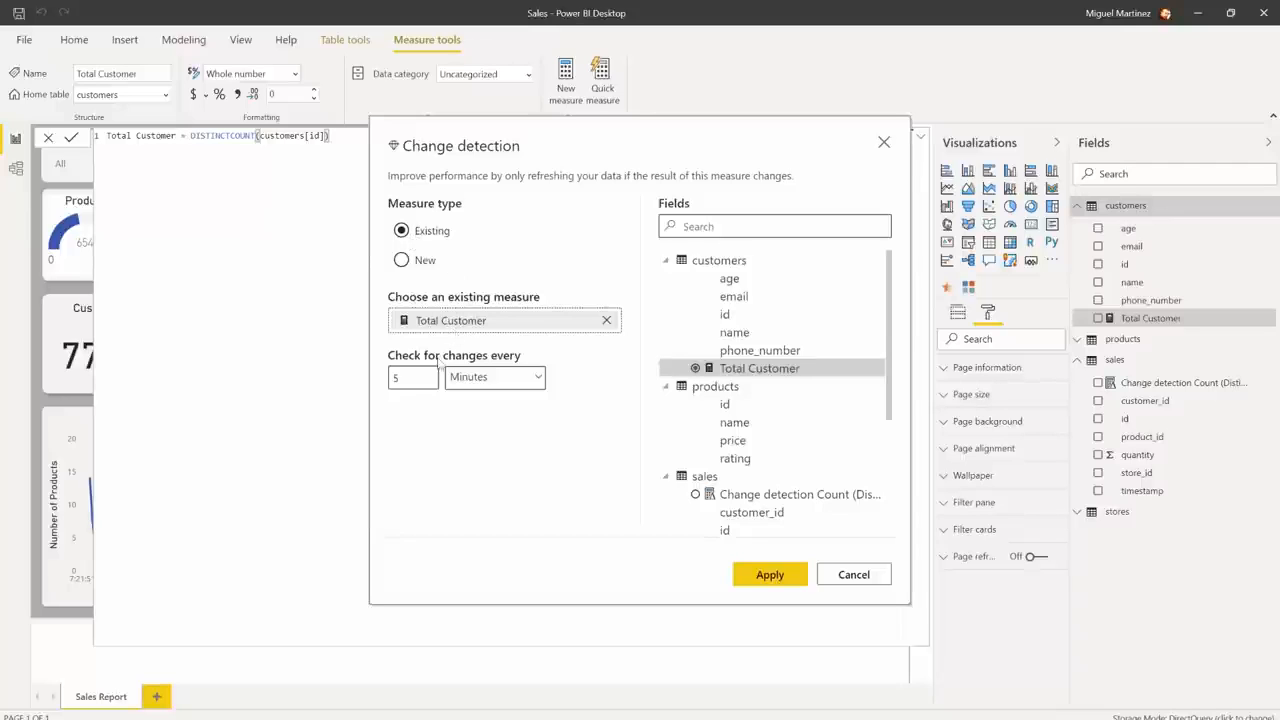
pyautogui.moveTo(405, 384); pyautogui.dragTo(387, 383)
pyautogui.click(467, 384)
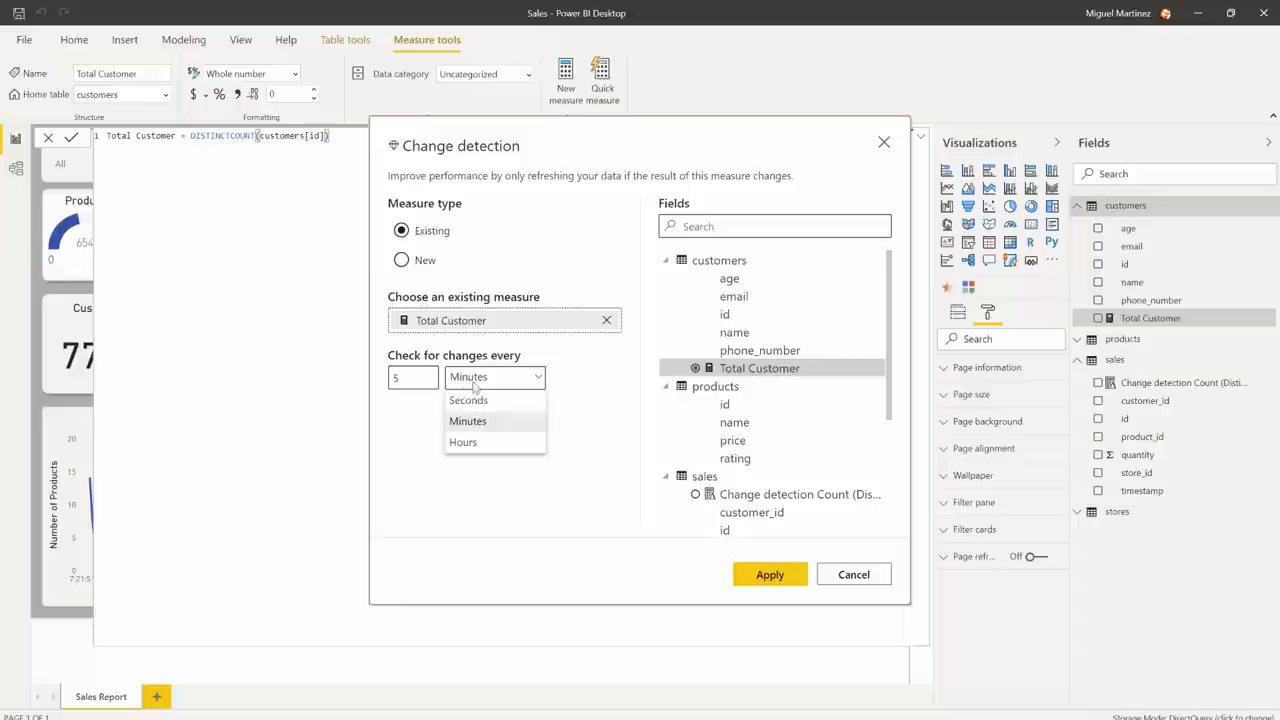
pyautogui.click(474, 401)
pyautogui.click(781, 582)
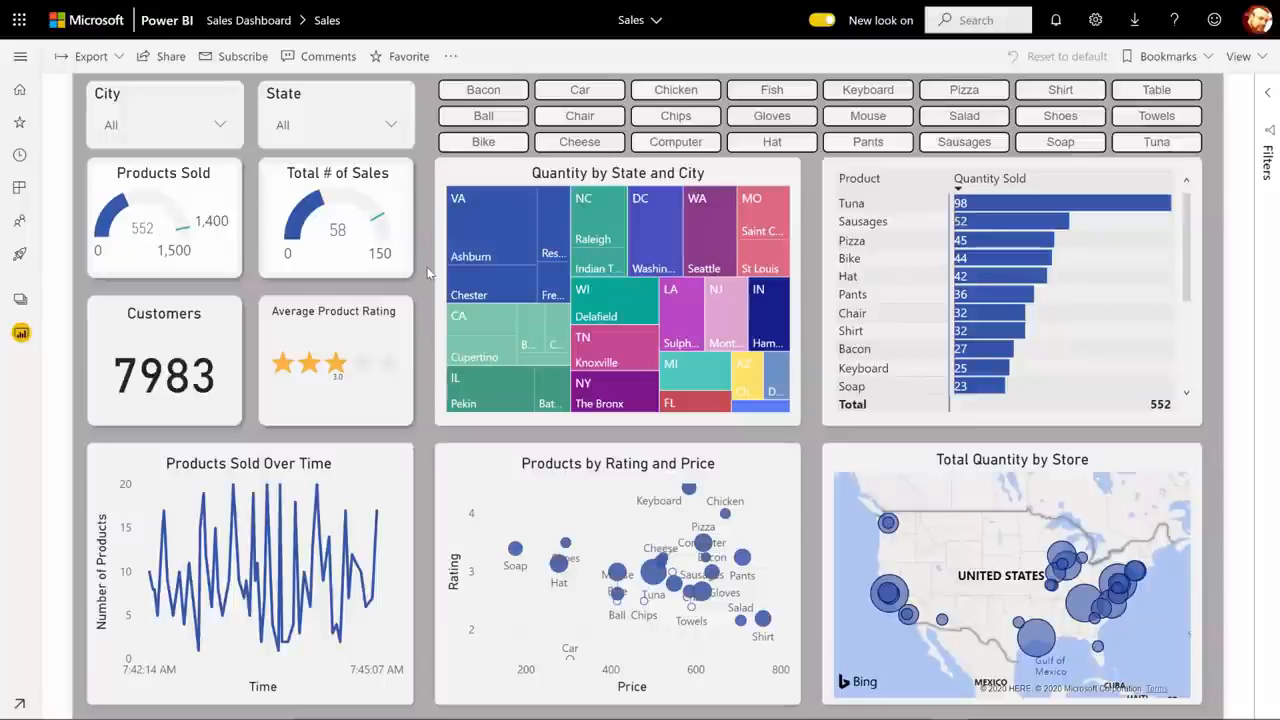
# Step: Open the Sales report for editing in the Power BI service and enable page refresh with the Change detection refresh type
pyautogui.click(452, 57)
pyautogui.click(499, 89)
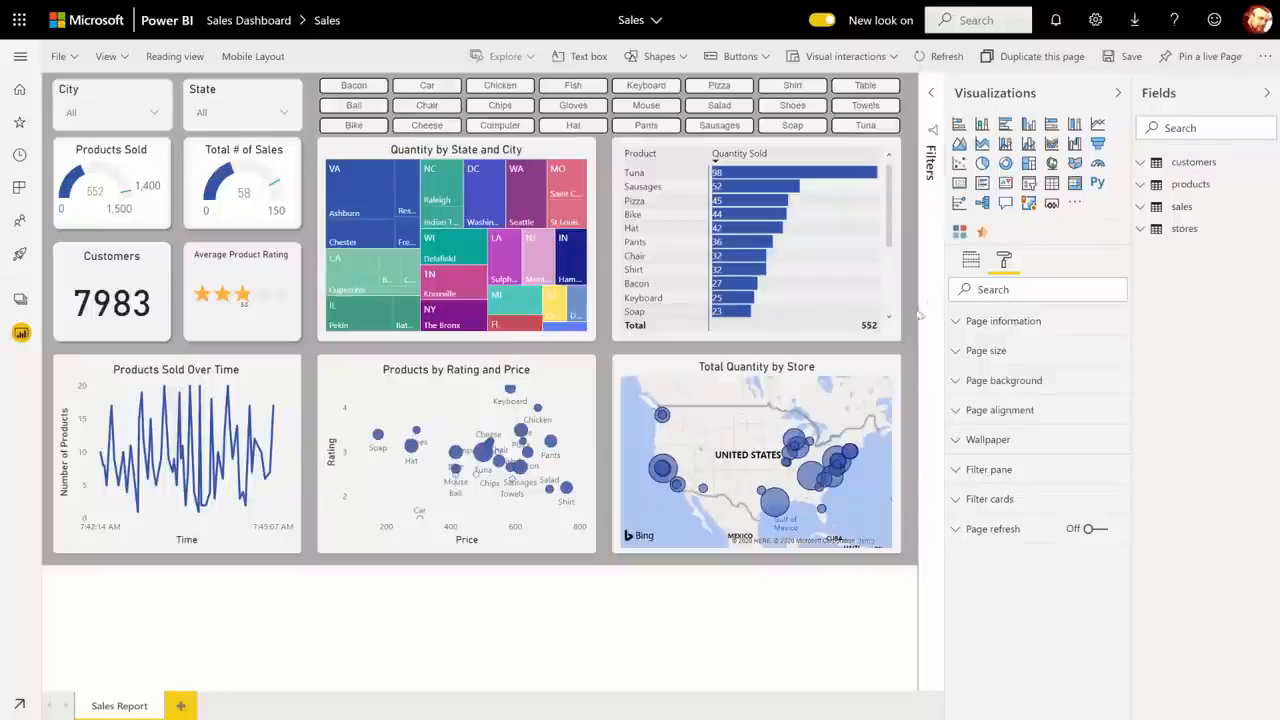
pyautogui.click(956, 530)
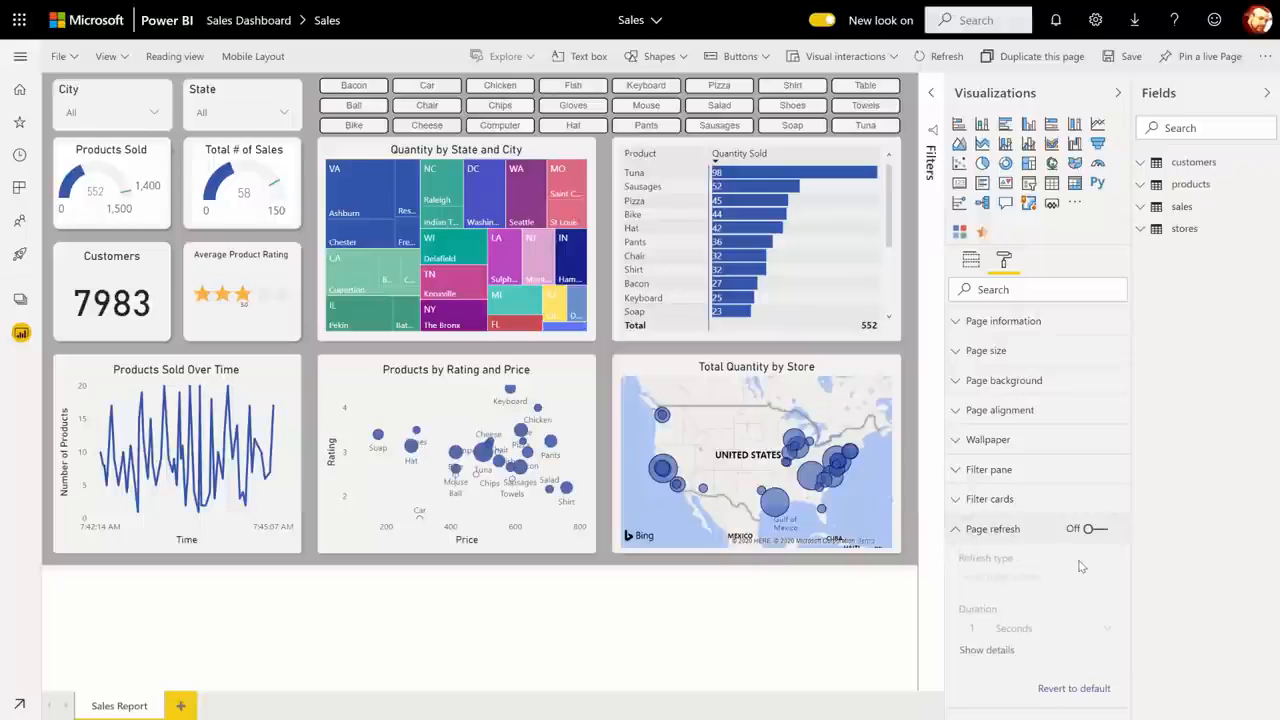
pyautogui.click(1105, 535)
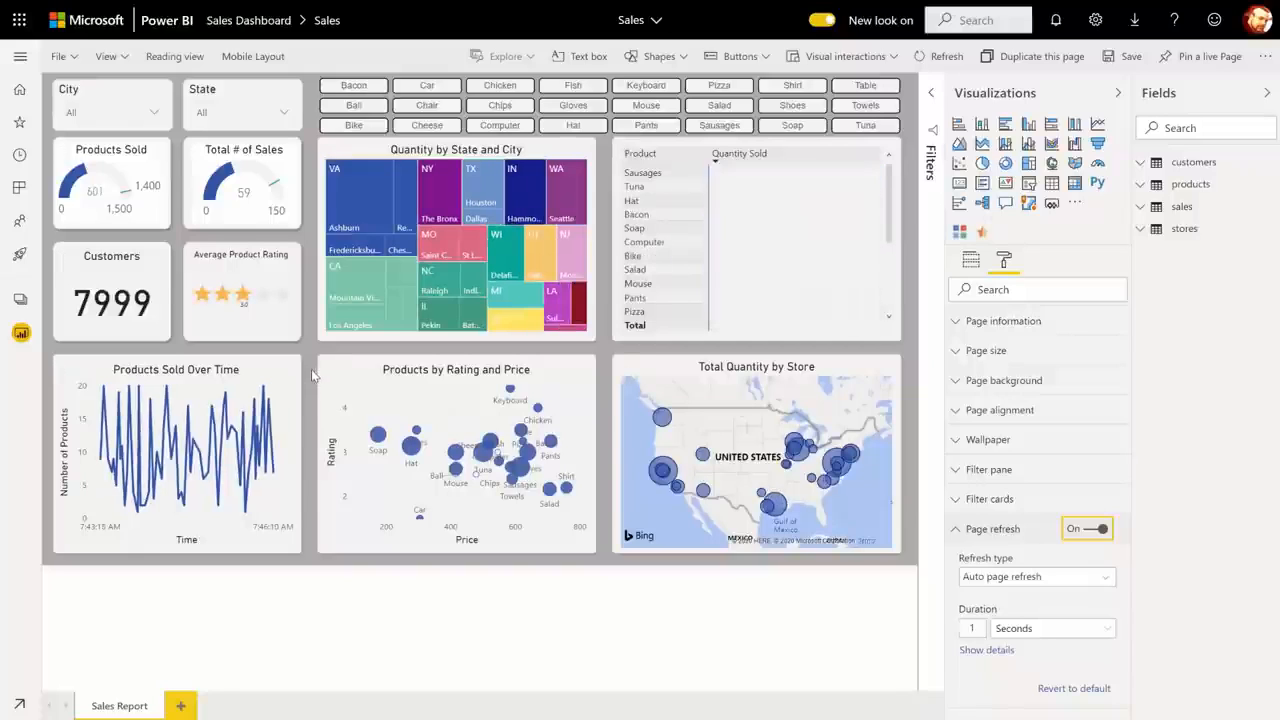
pyautogui.click(1105, 577)
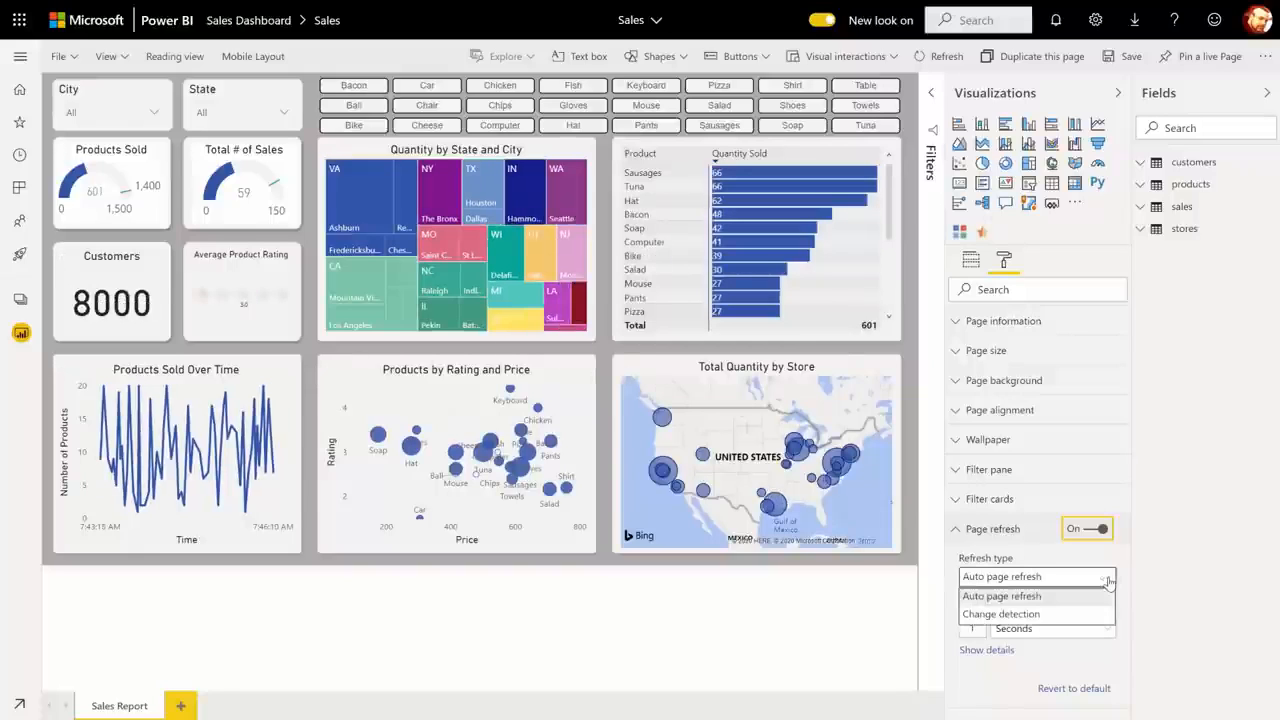
pyautogui.click(1098, 617)
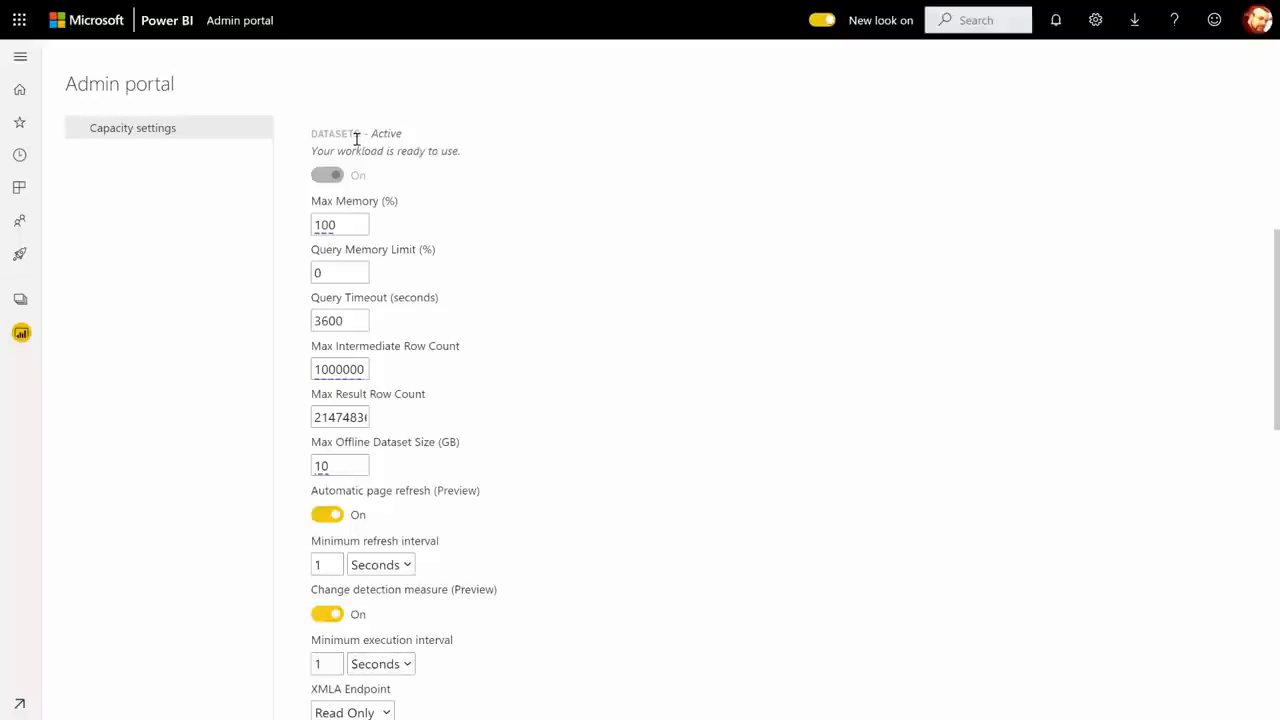
# Step: Examine the automatic page refresh and change detection measure settings in the Admin portal's capacity dataset workload
pyautogui.scroll(-1, 630, 286)
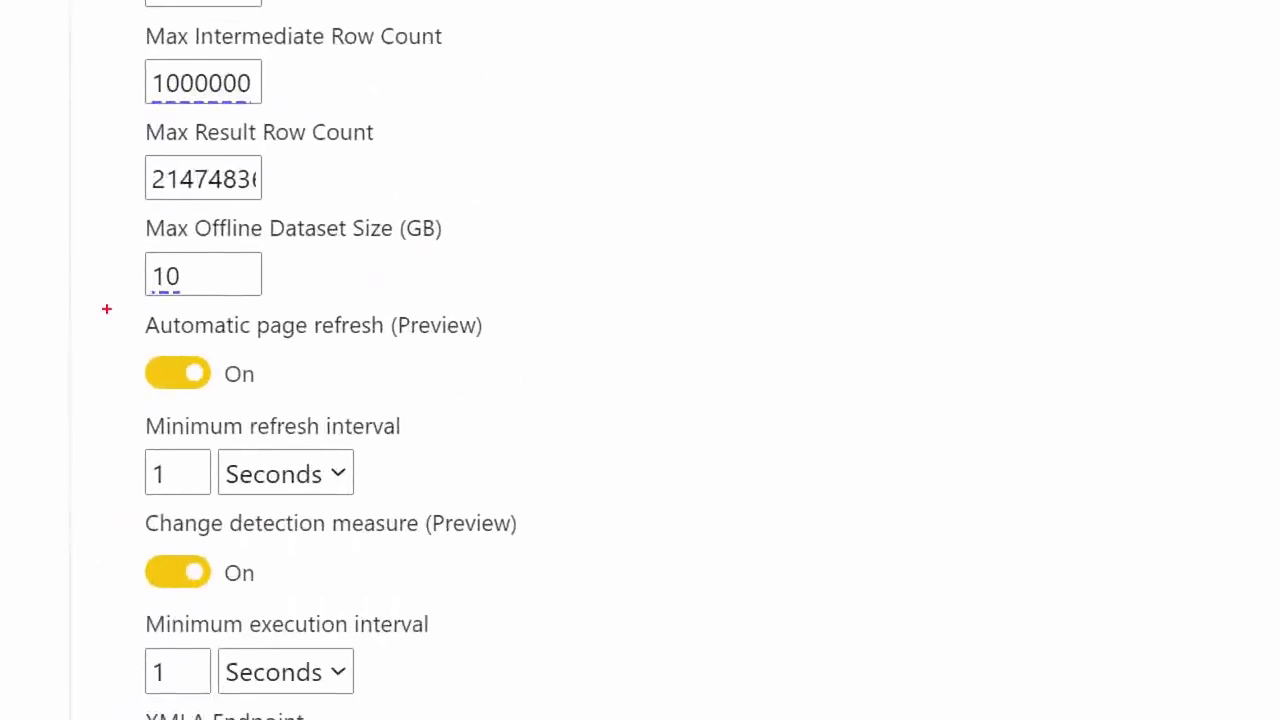
pyautogui.moveTo(112, 304); pyautogui.dragTo(534, 709)
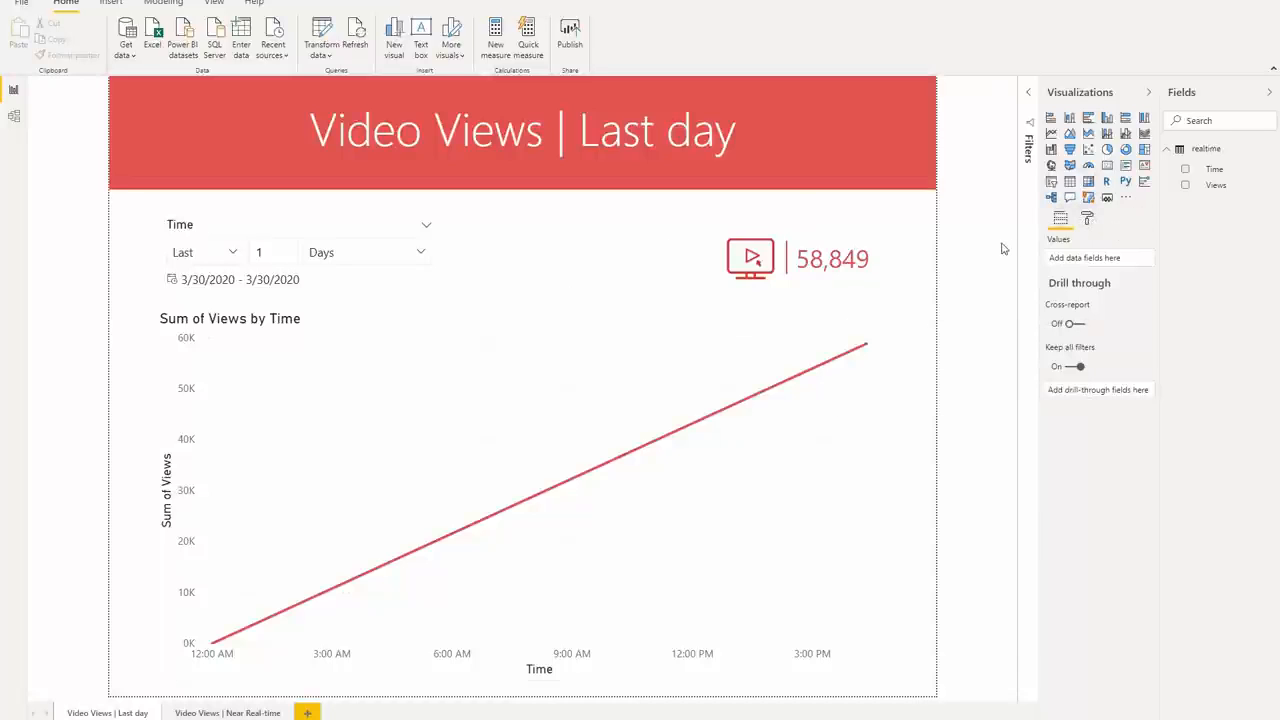
# Step: In Power BI Desktop, temporarily turn on page refresh for the Video Views | Last day page and review its refresh settings
pyautogui.click(1087, 219)
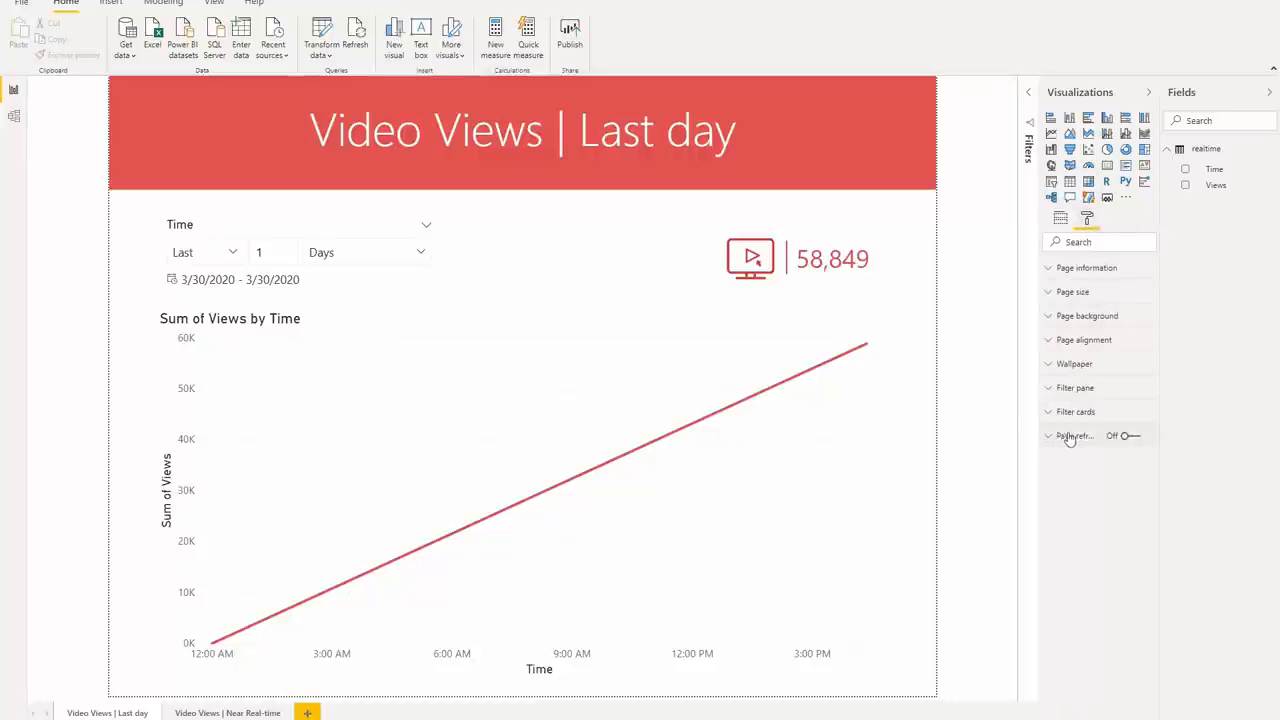
pyautogui.click(1132, 436)
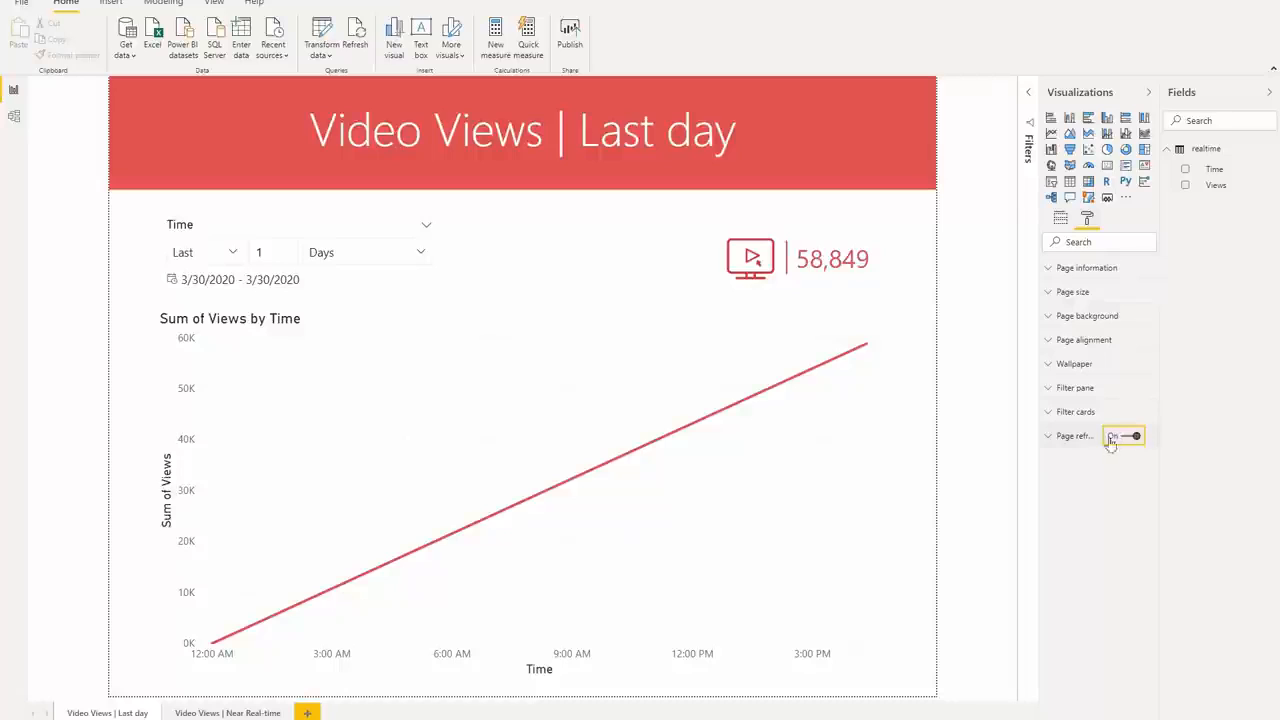
pyautogui.click(1055, 438)
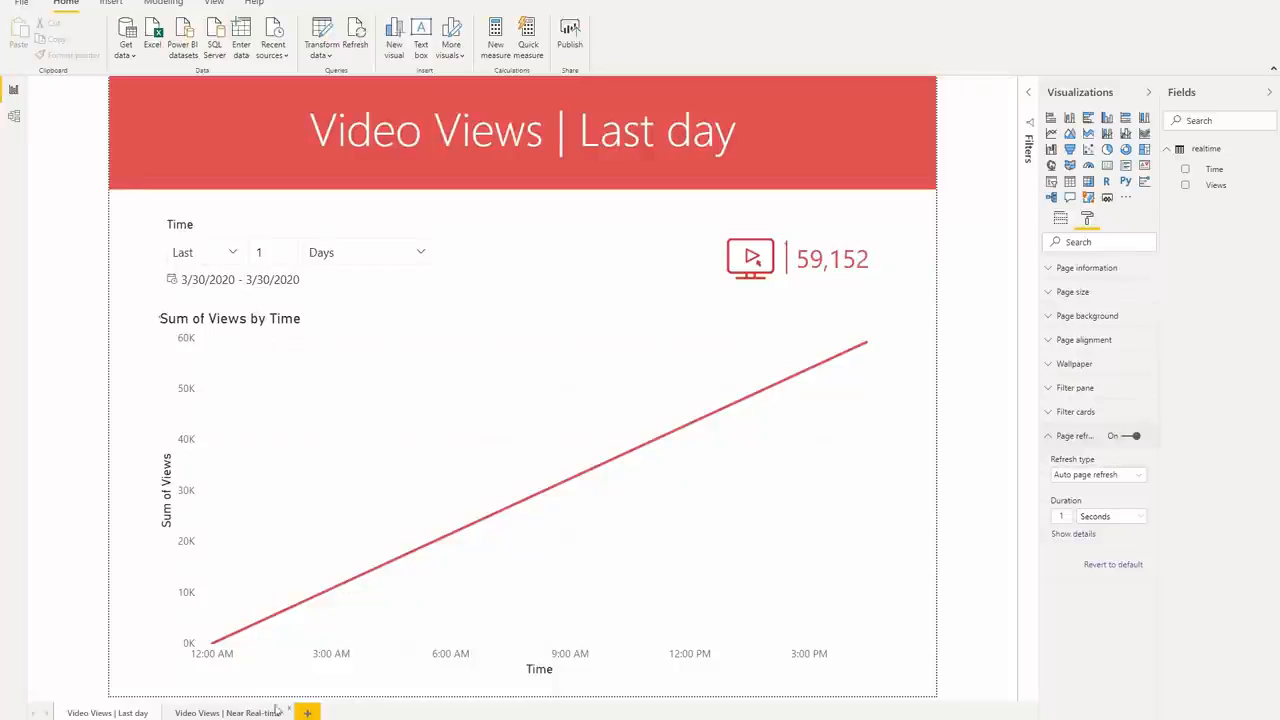
pyautogui.click(1130, 437)
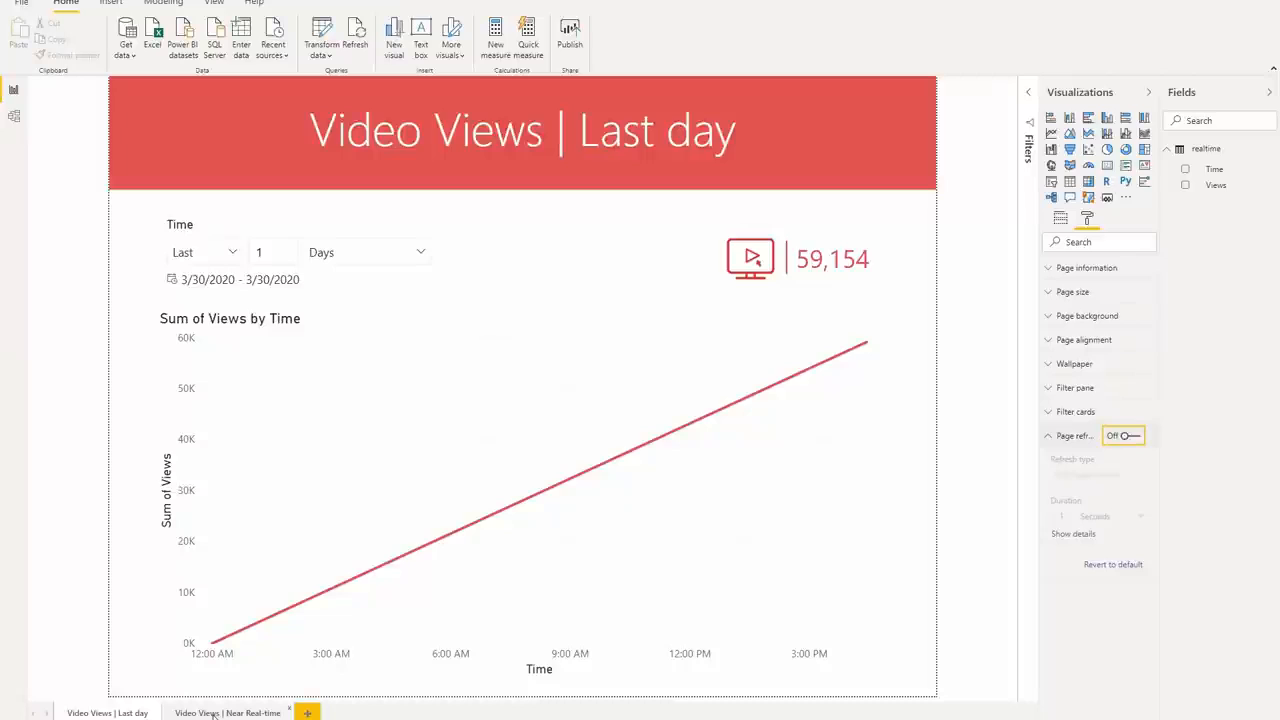
# Step: Turn on page refresh for the Video Views | Near Real-time page
pyautogui.click(213, 714)
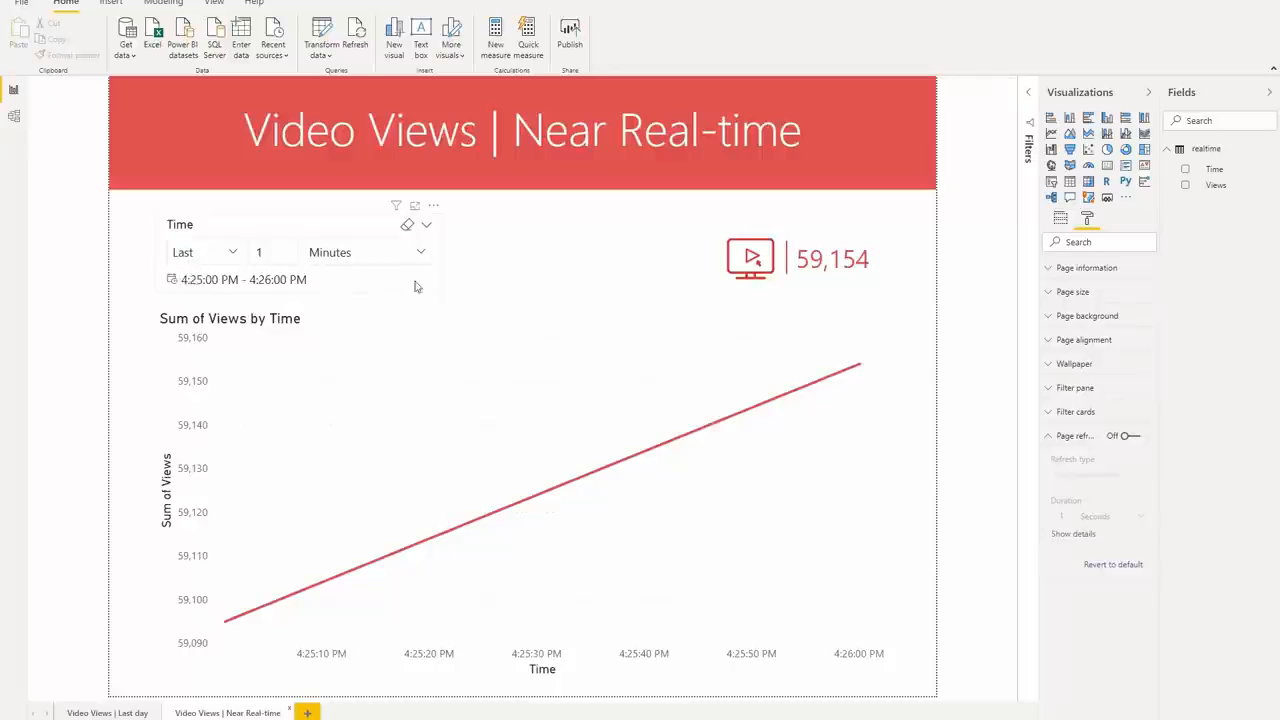
pyautogui.click(1128, 437)
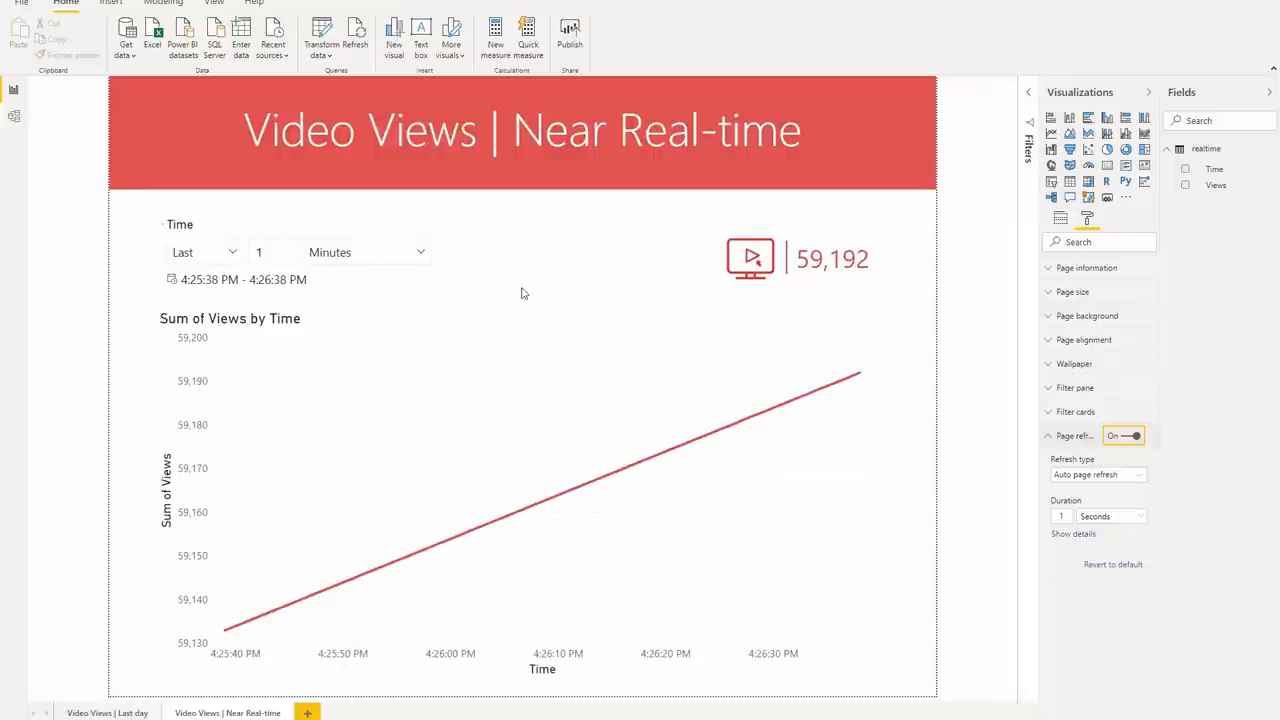
# Step: Examine the Time slicer's type options, including Relative Time, and its period direction, amount and unit settings
pyautogui.click(392, 293)
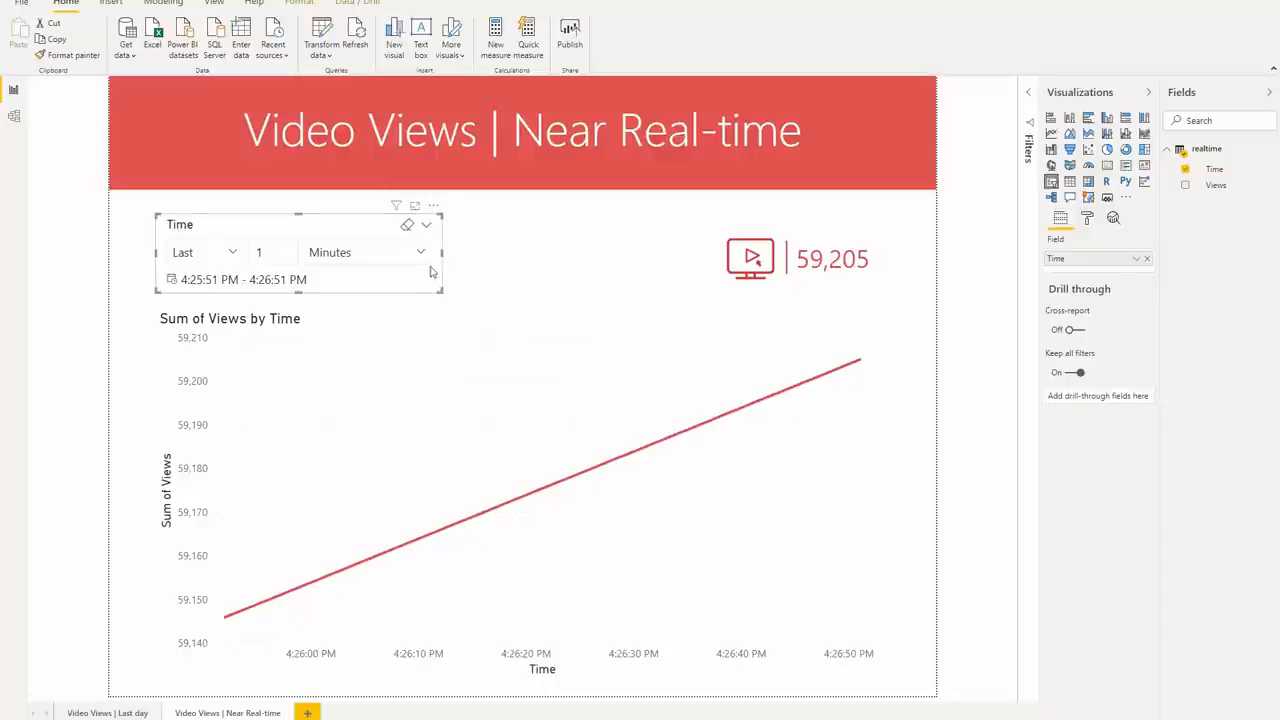
pyautogui.click(428, 225)
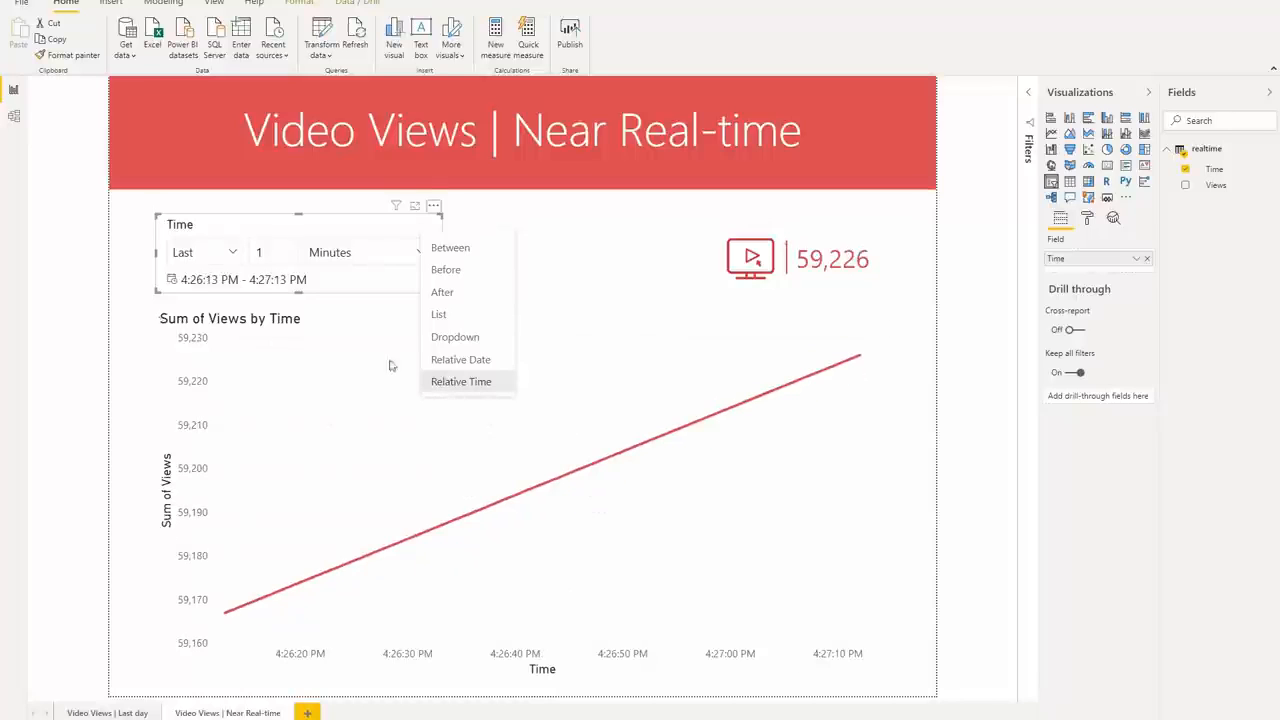
pyautogui.click(350, 327)
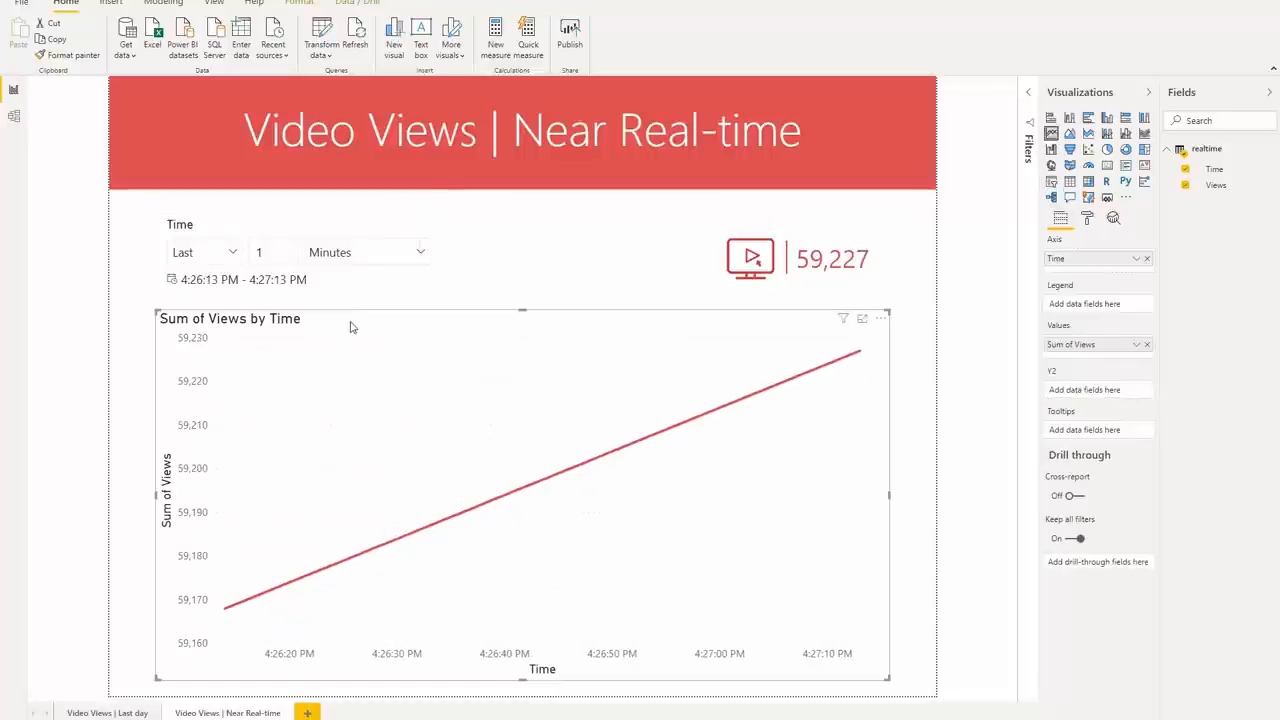
pyautogui.click(208, 257)
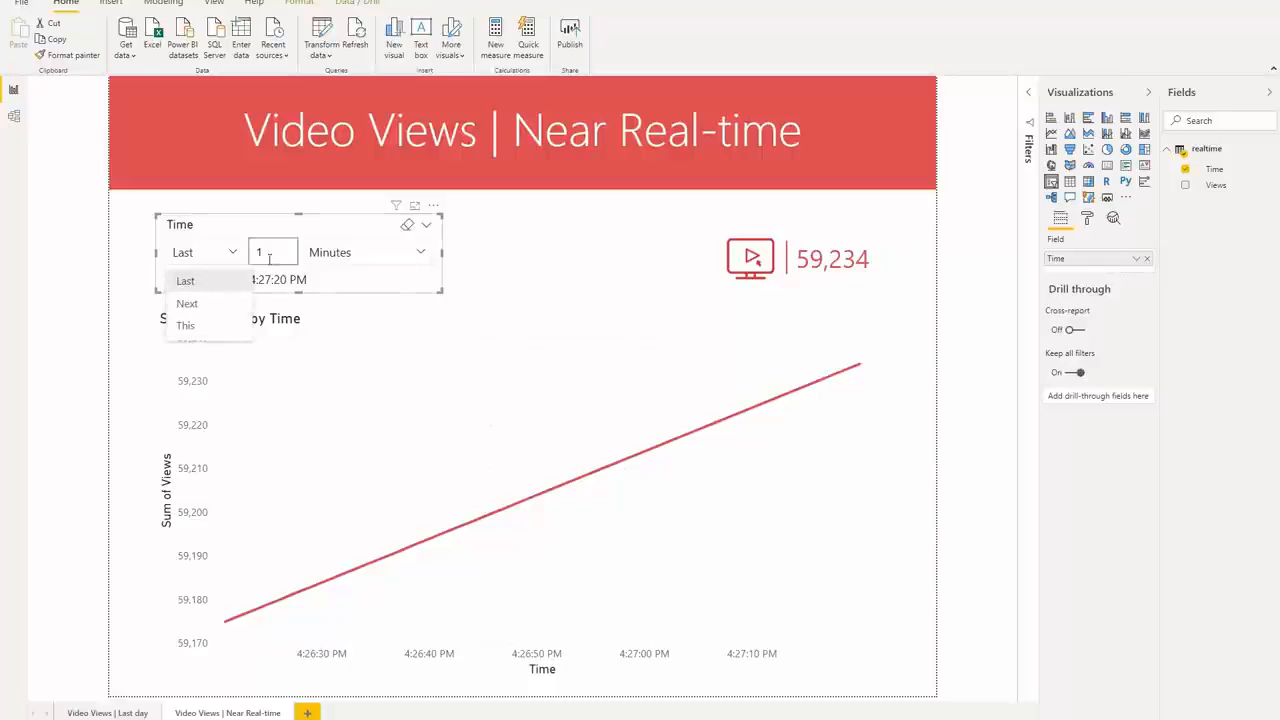
pyautogui.click(186, 284)
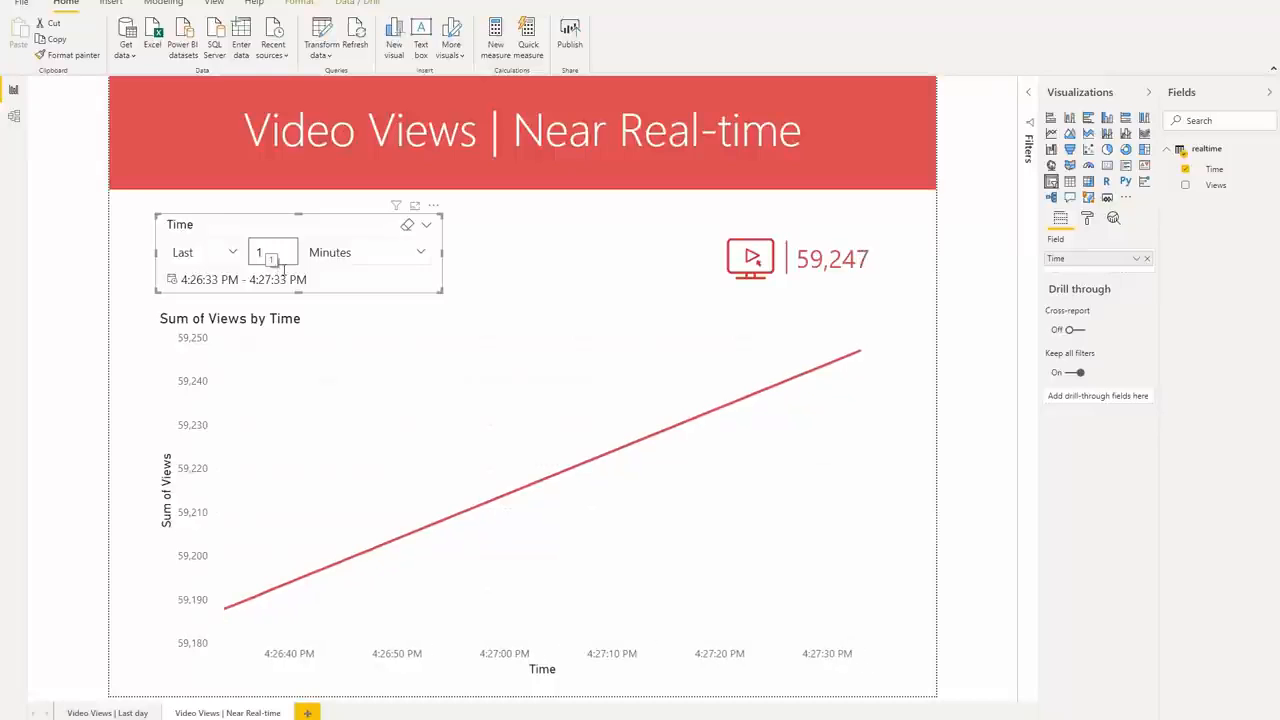
pyautogui.click(376, 258)
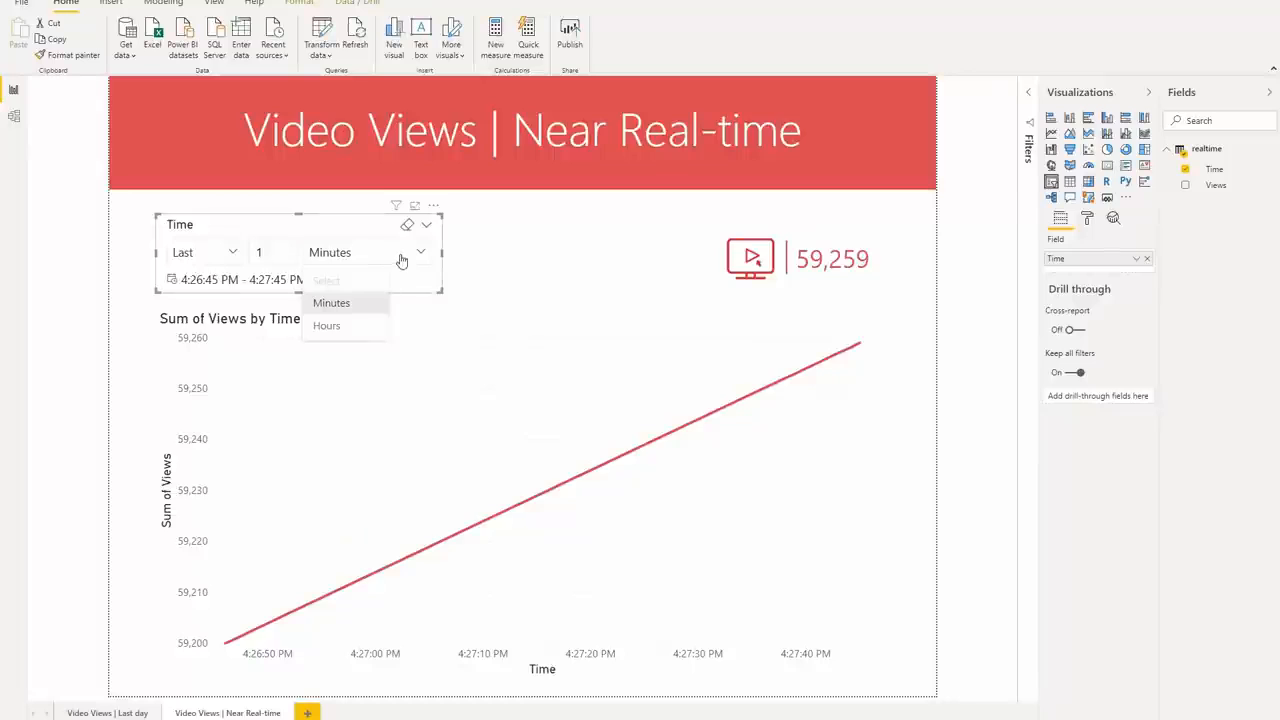
pyautogui.click(475, 279)
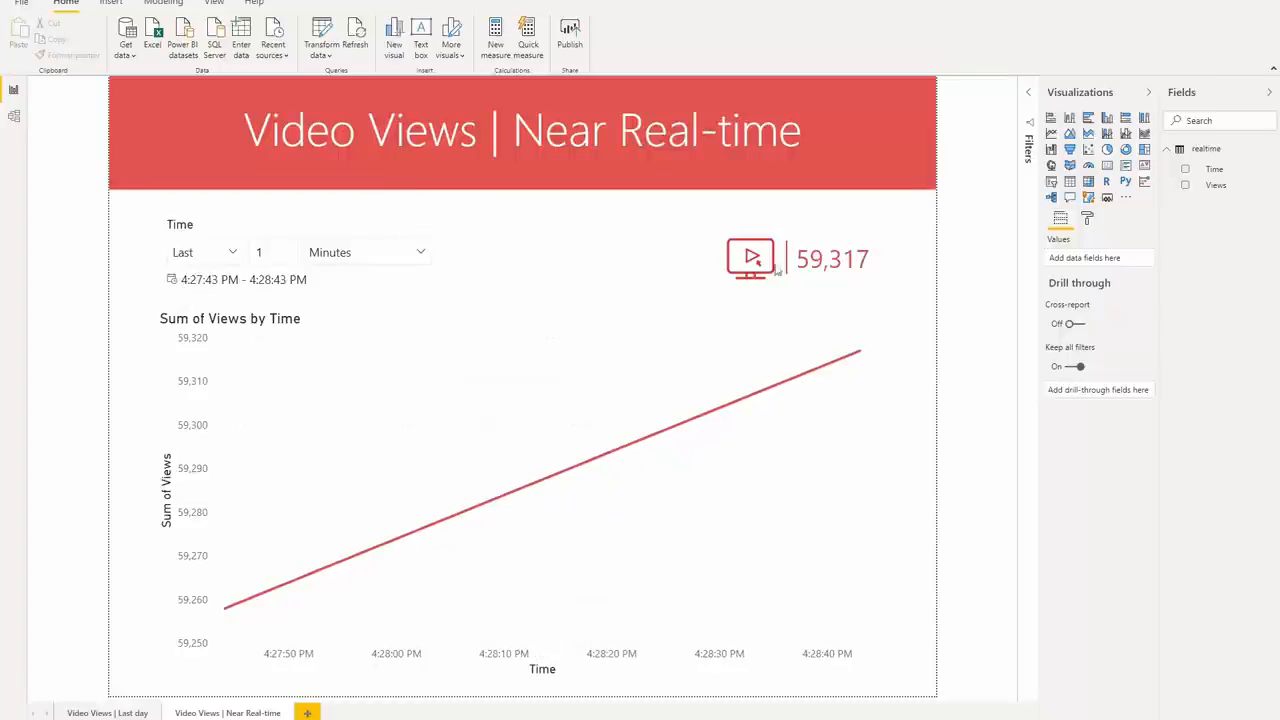
# Step: Add Time as a page-level filter of type Relative time, set to is in the last 1, choose its time unit and apply it
pyautogui.click(1034, 94)
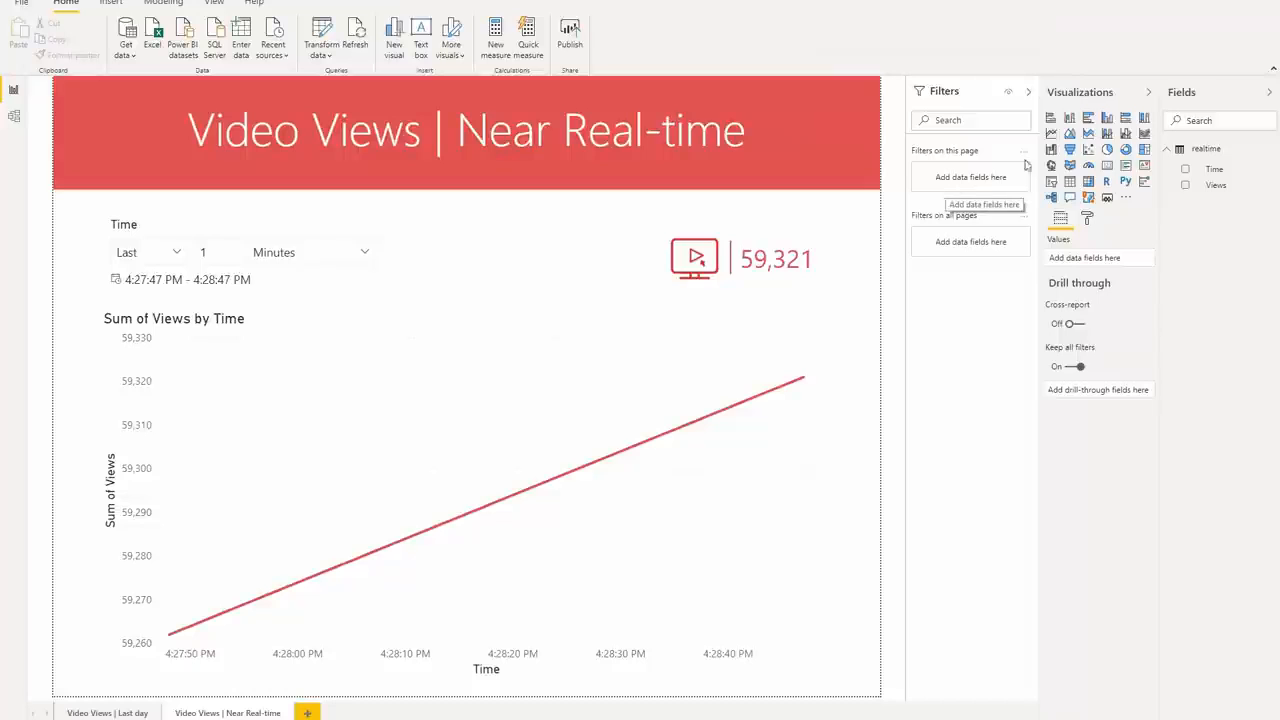
pyautogui.moveTo(1214, 169); pyautogui.dragTo(967, 178)
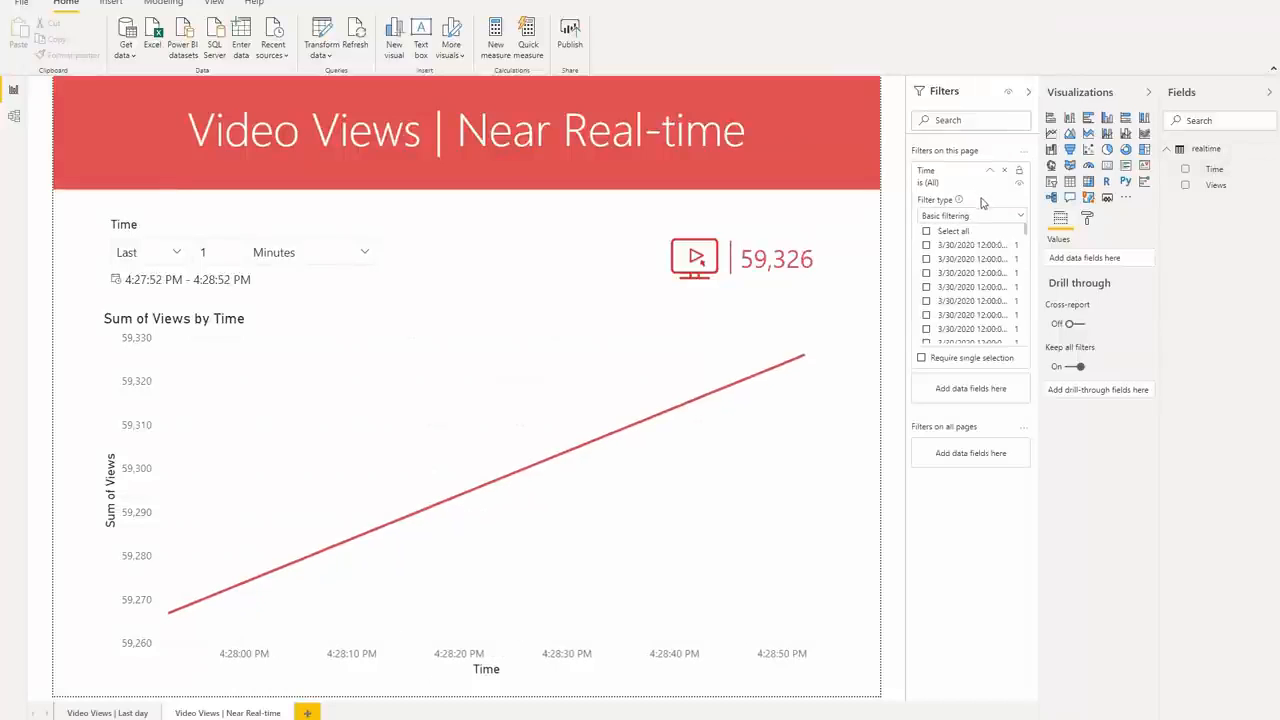
pyautogui.click(994, 216)
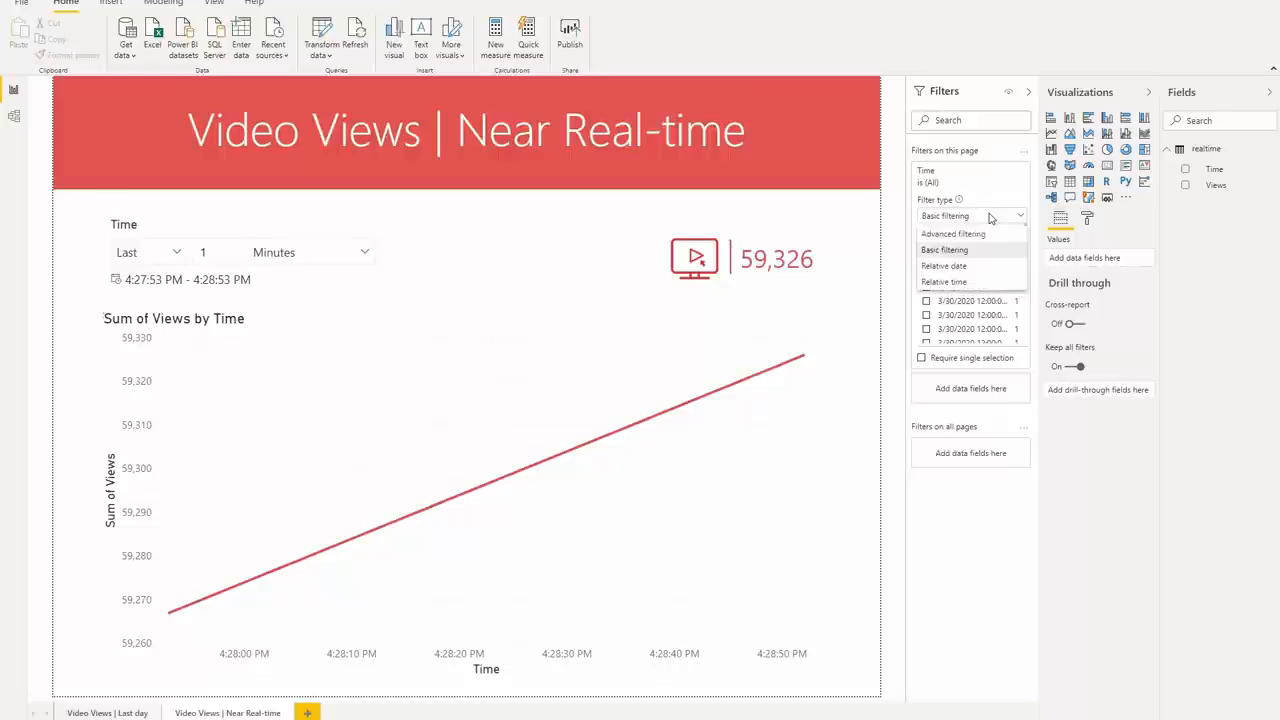
pyautogui.click(956, 282)
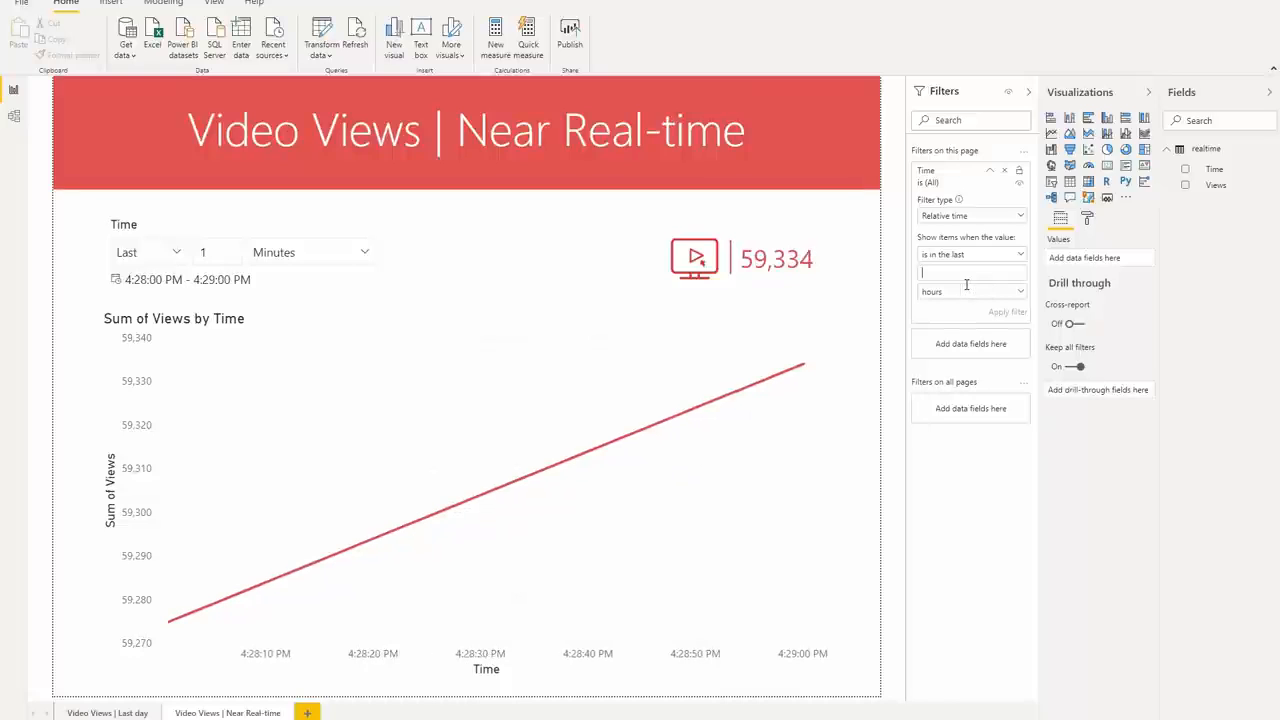
pyautogui.write('1')
pyautogui.click(970, 291)
pyautogui.click(963, 309)
pyautogui.click(1000, 312)
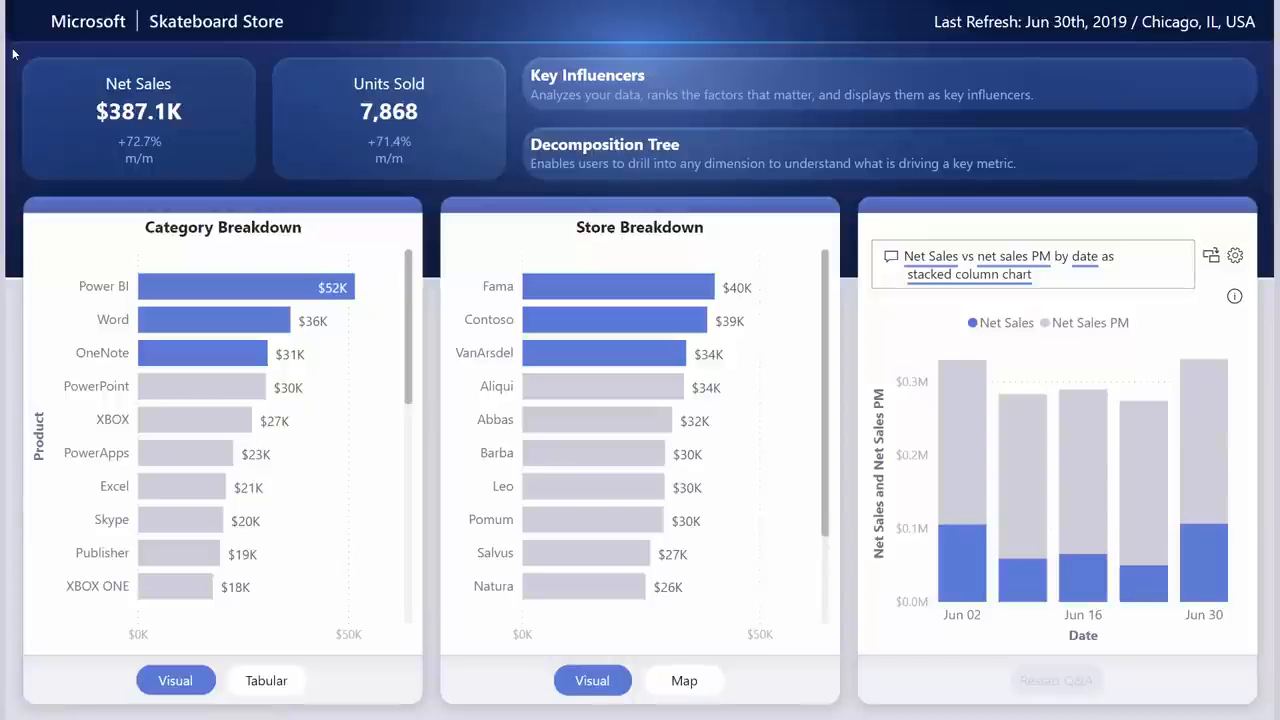
# Step: In the Skateboard Store report, rectangle-select the Net Sales and Units Sold cards with their m/m values and move them up slightly
pyautogui.moveTo(13, 53); pyautogui.dragTo(521, 209)
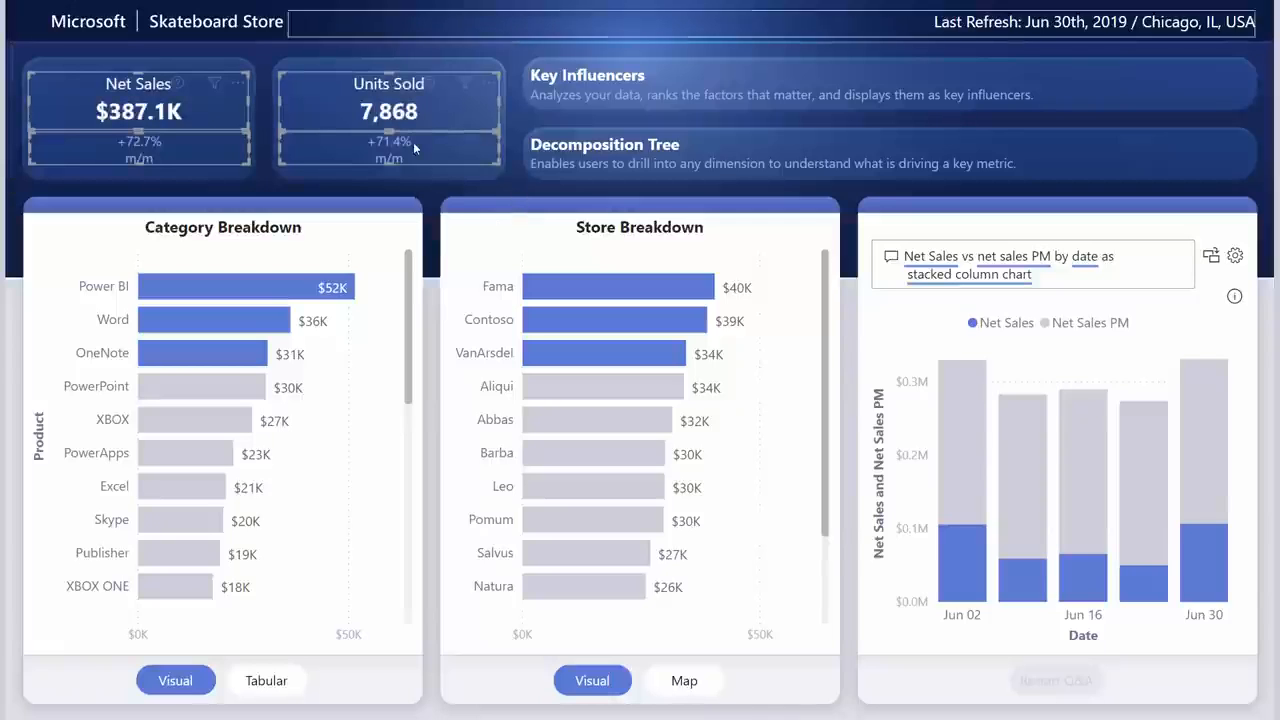
pyautogui.moveTo(444, 110)
pyautogui.mouseDown()
pyautogui.moveTo(469, 175)
pyautogui.moveTo(408, 132)
pyautogui.moveTo(415, 105)
pyautogui.moveTo(443, 106)
pyautogui.mouseUp()
# Step: Multi-select the Net Sales and Units Sold cards with their m/m values individually, and rectangle-select the Key Influencers and Decomposition Tree area
pyautogui.click(443, 106)
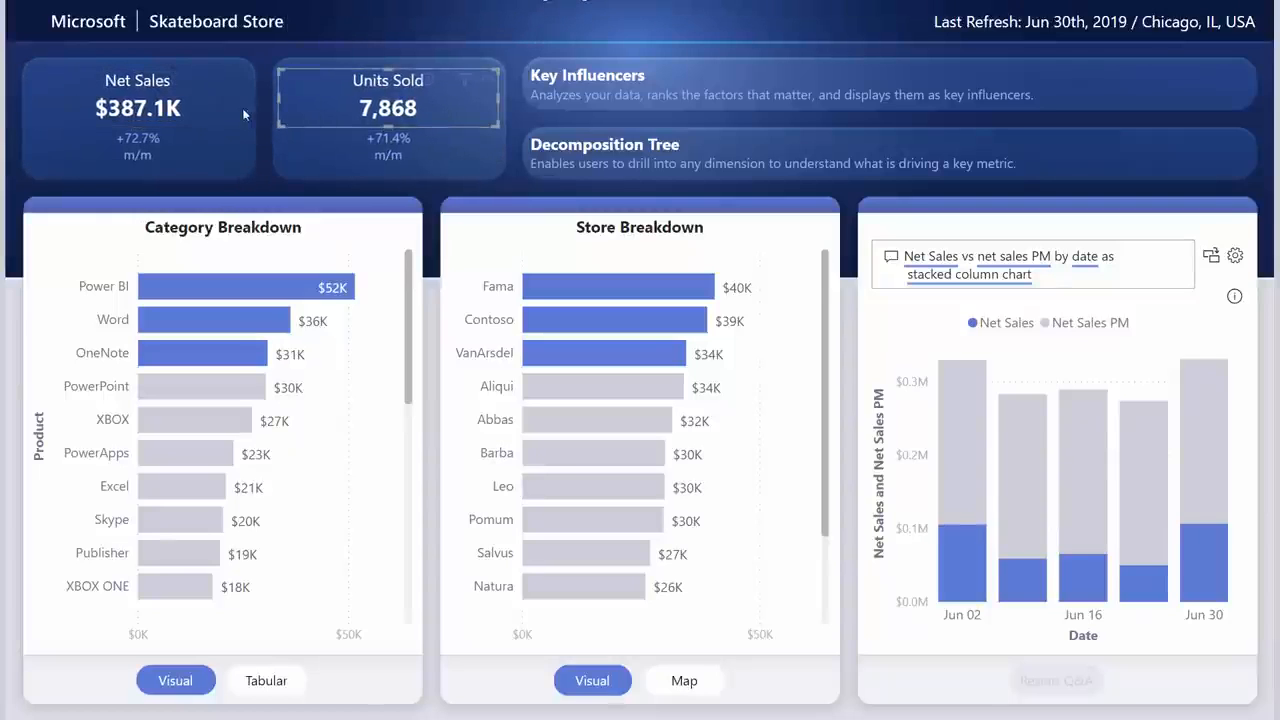
pyautogui.keyDown('ctrl'); pyautogui.click(222, 157); pyautogui.keyUp('ctrl')
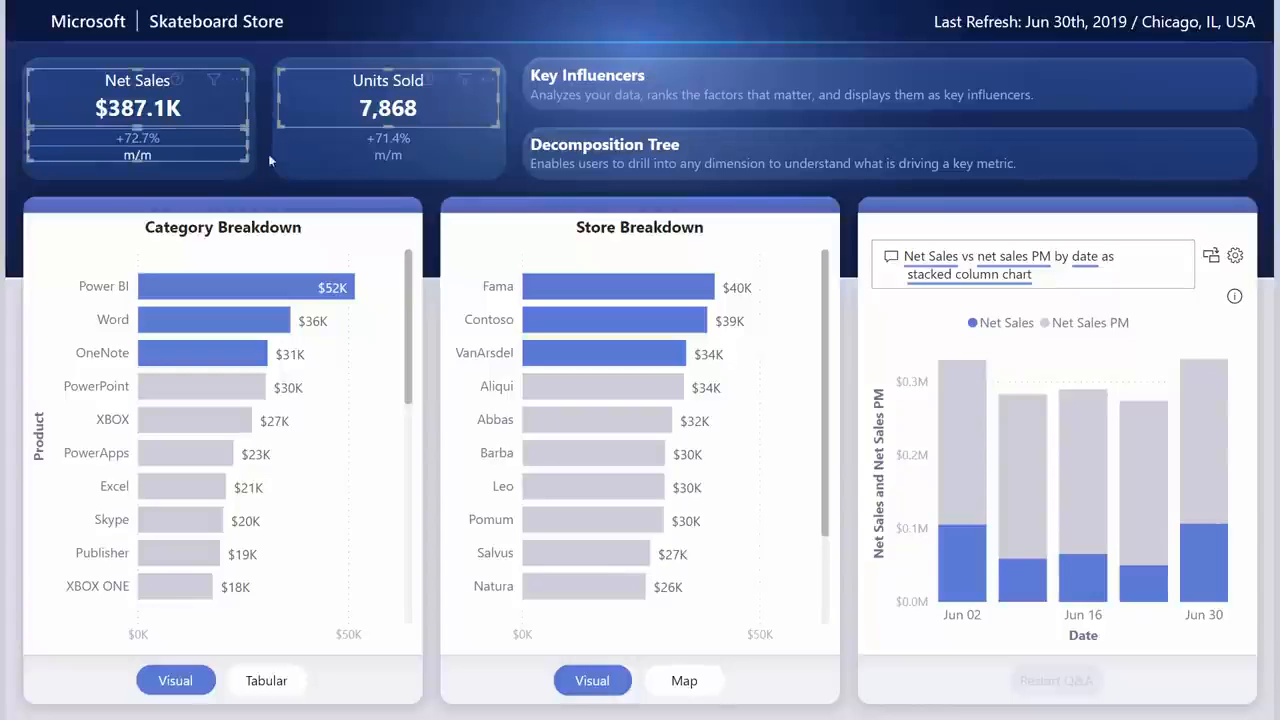
pyautogui.keyDown('ctrl'); pyautogui.click(324, 155); pyautogui.keyUp('ctrl')
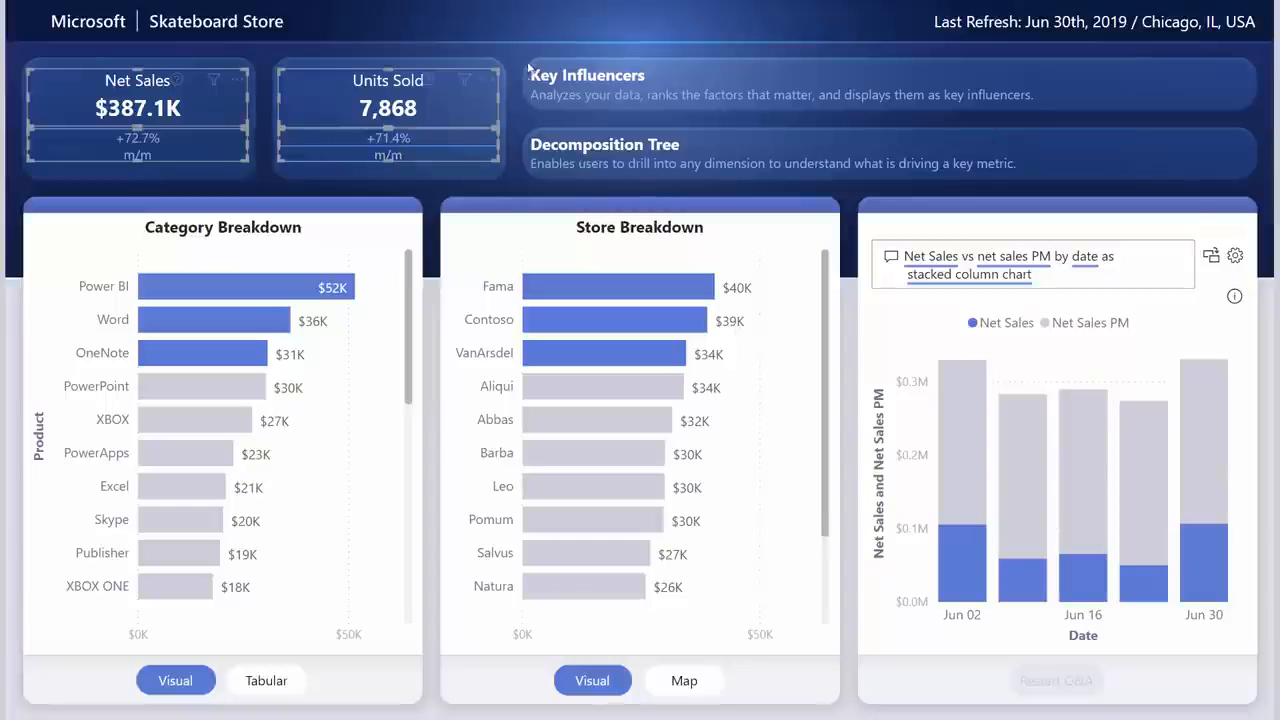
pyautogui.moveTo(510, 48); pyautogui.dragTo(1262, 191)
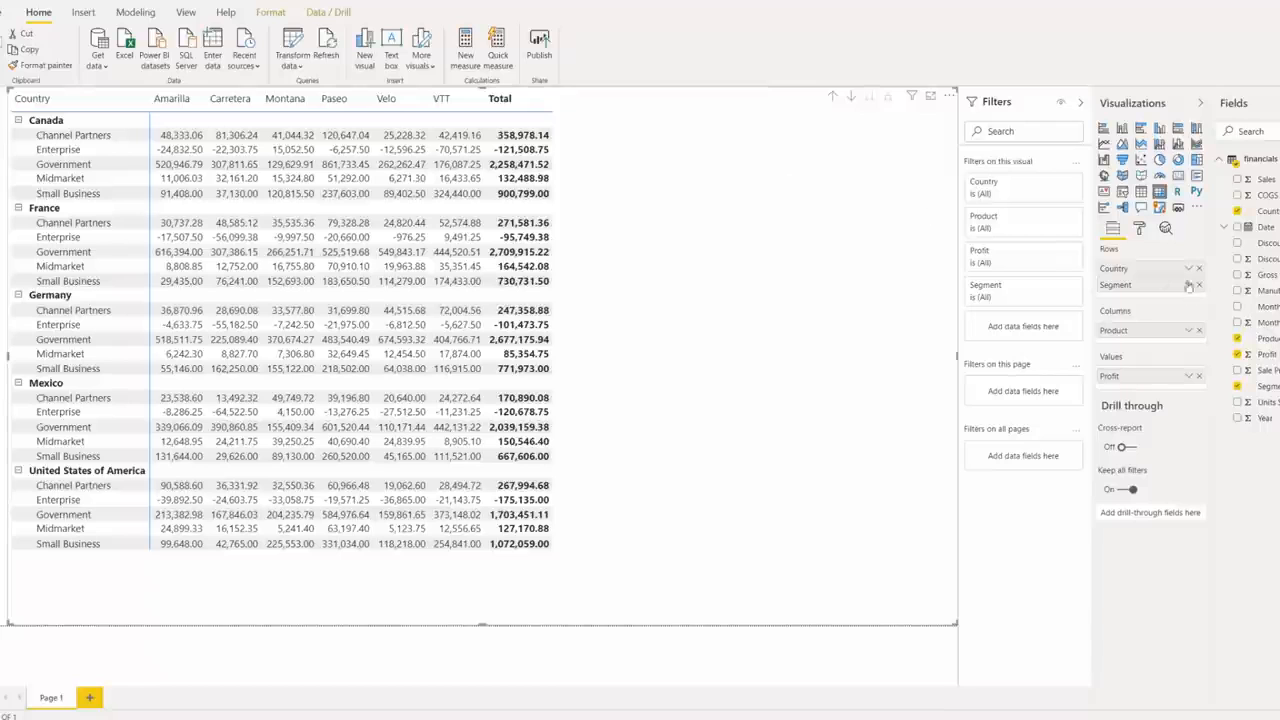
# Step: Turn on background color conditional formatting for the Profit values in the matrix
pyautogui.click(1148, 227)
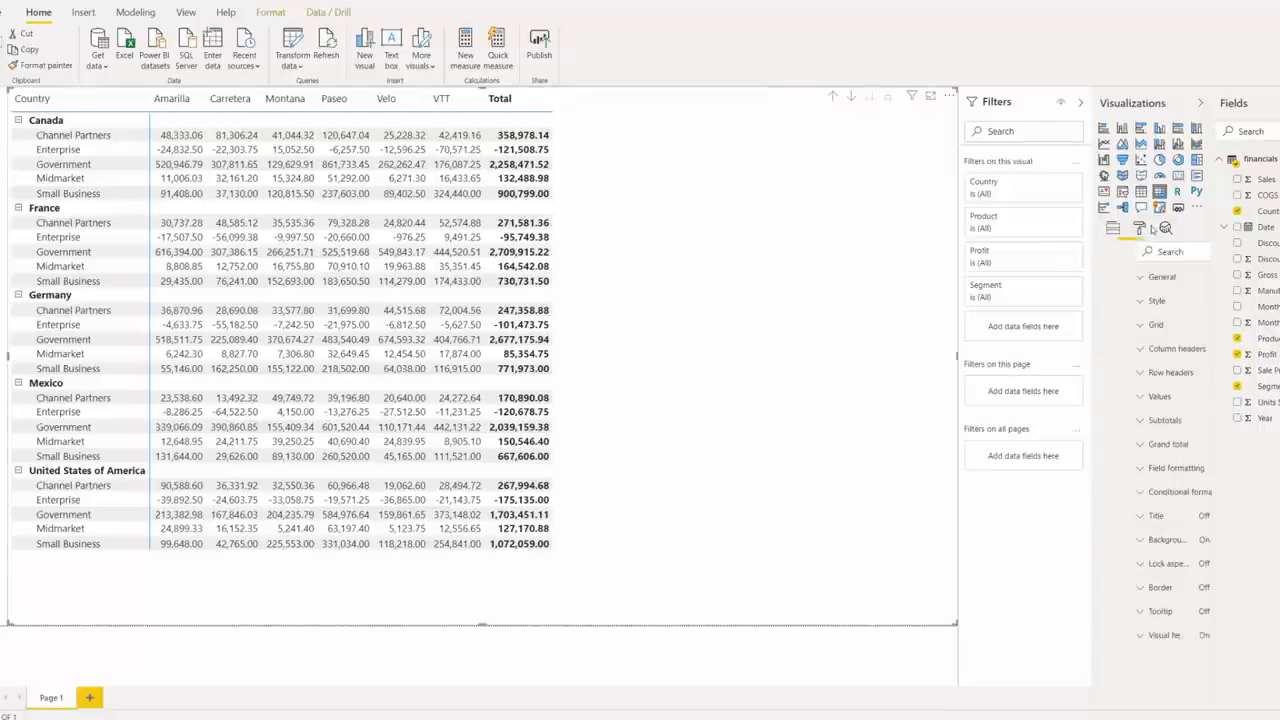
pyautogui.click(1118, 492)
pyautogui.click(1132, 558)
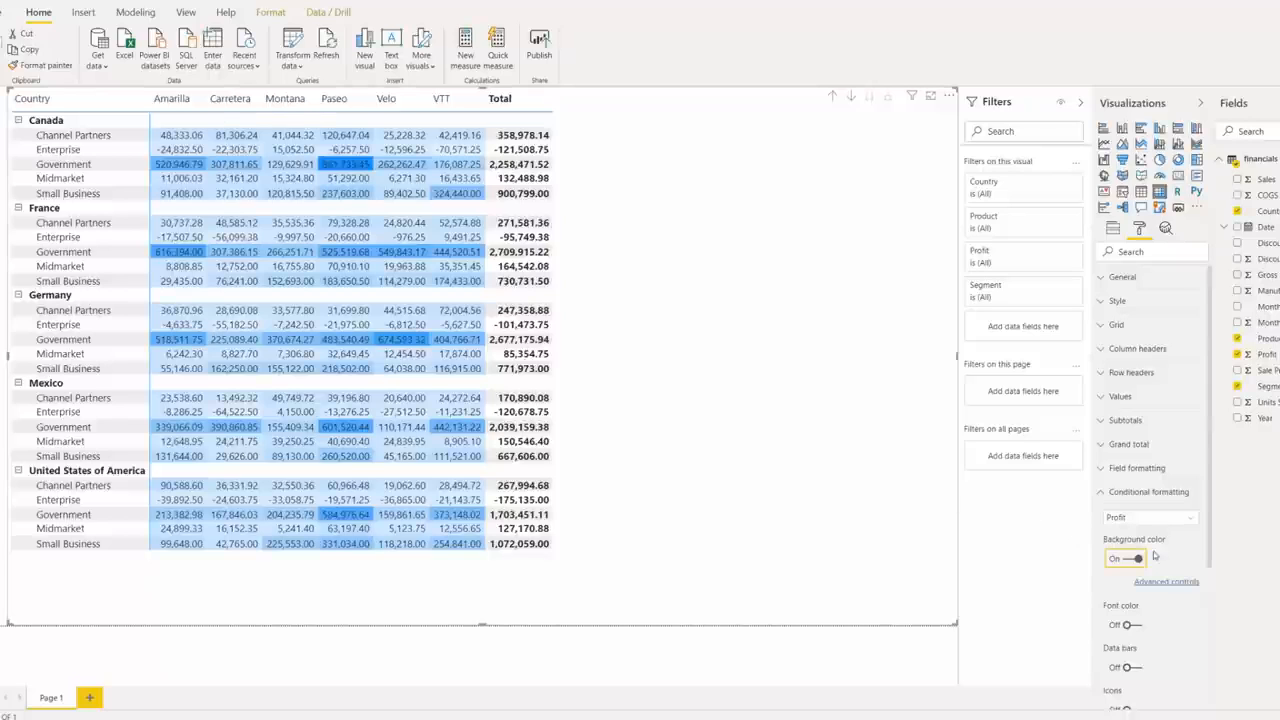
# Step: Format the Profit background by Rules, coloring values greater than or equal to -5000000 and less than 0, both as Number, red
pyautogui.click(1178, 589)
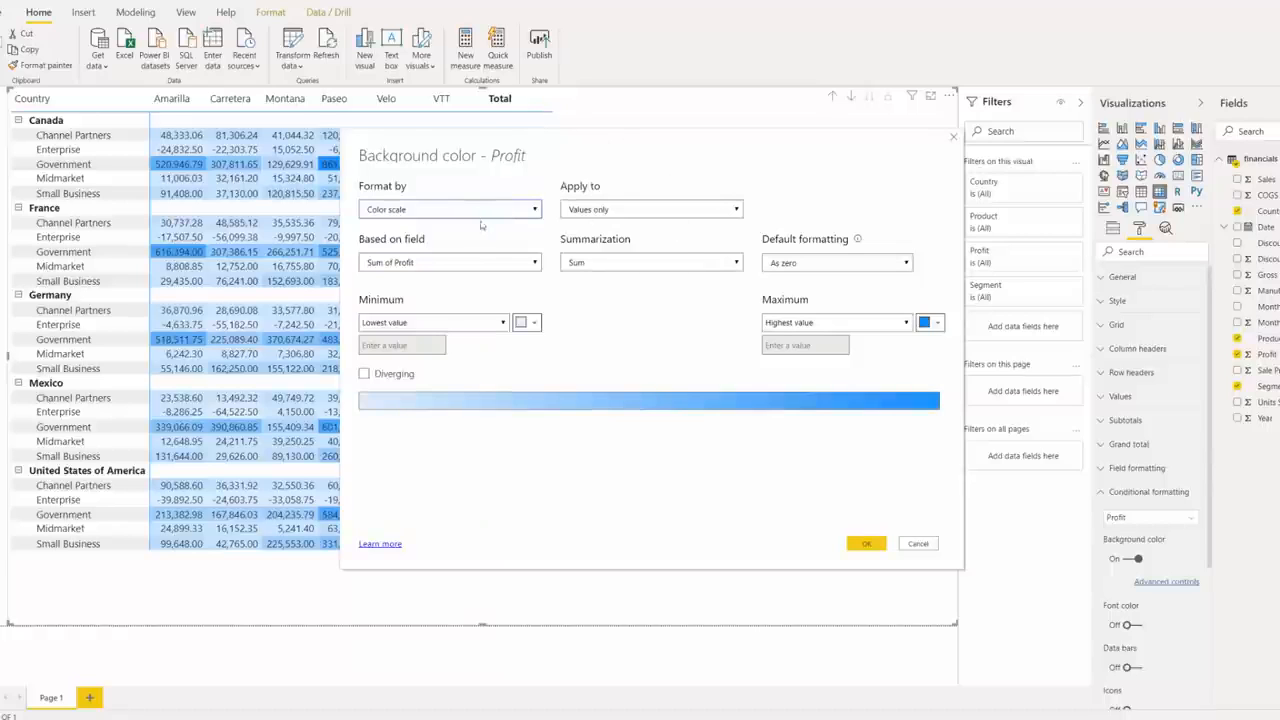
pyautogui.click(515, 209)
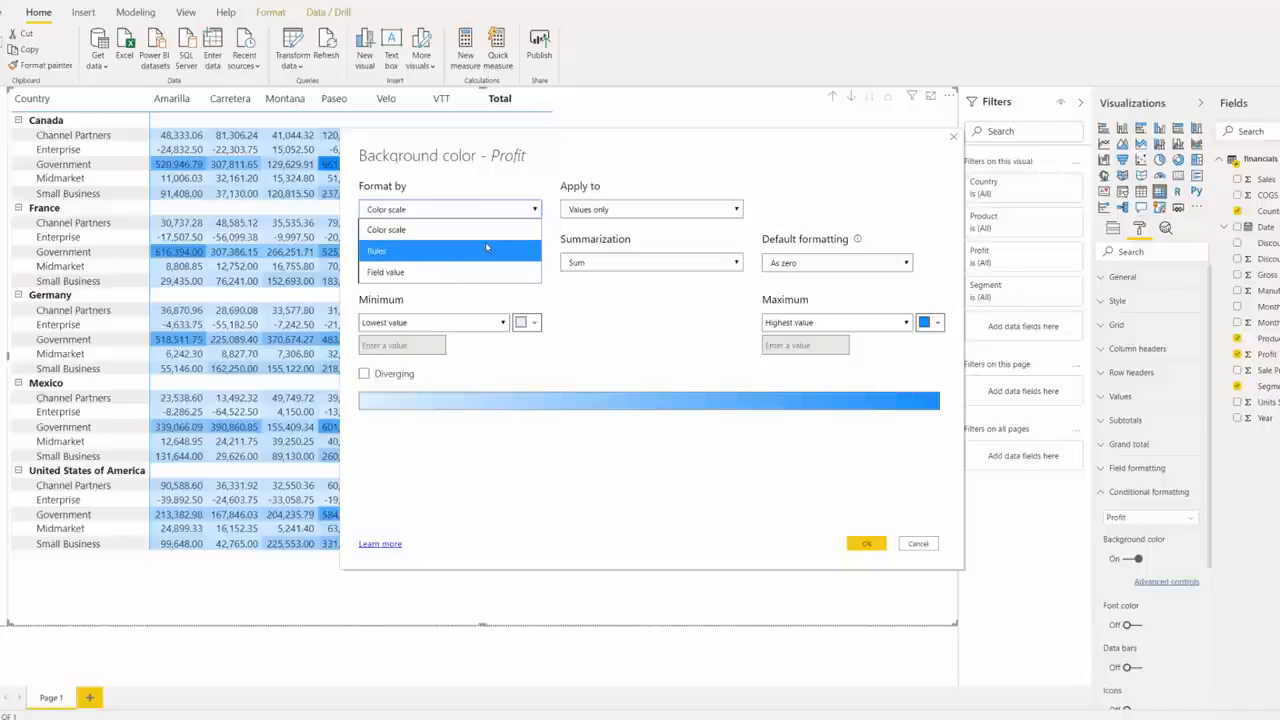
pyautogui.click(485, 245)
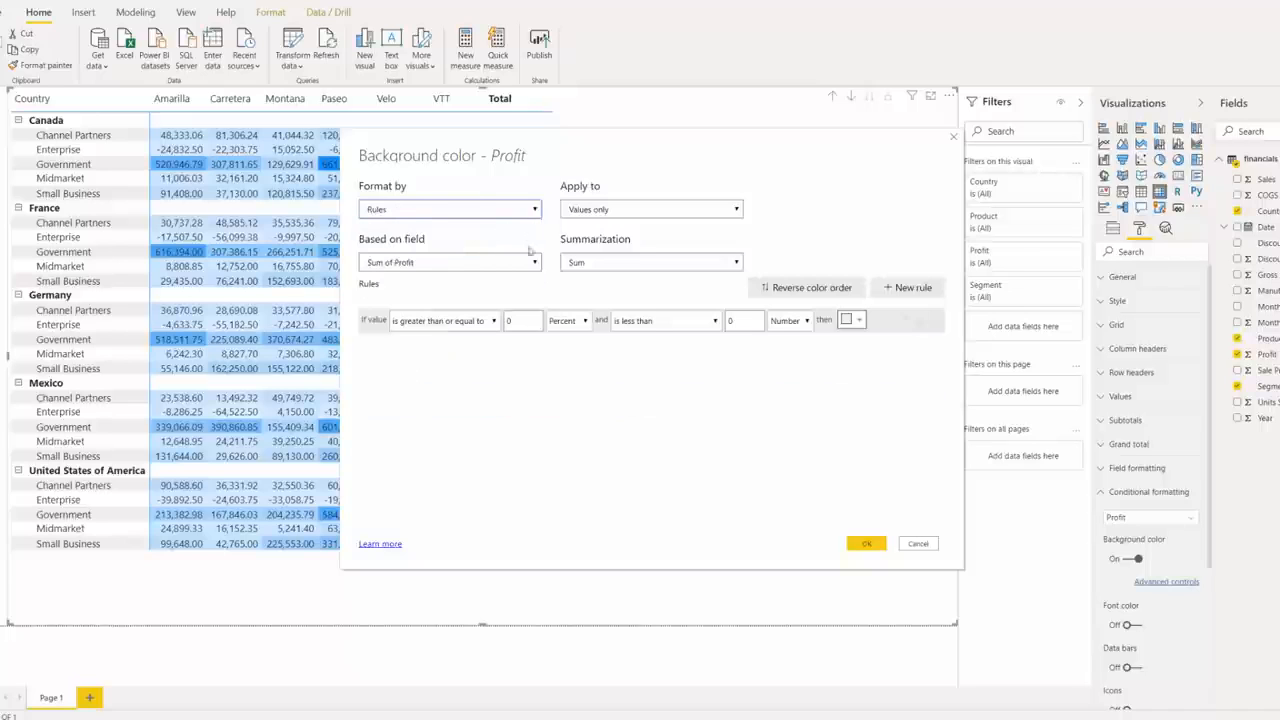
pyautogui.click(525, 321)
pyautogui.click(566, 322)
pyautogui.click(546, 339)
pyautogui.moveTo(538, 322); pyautogui.dragTo(457, 314)
pyautogui.write('-5000000')
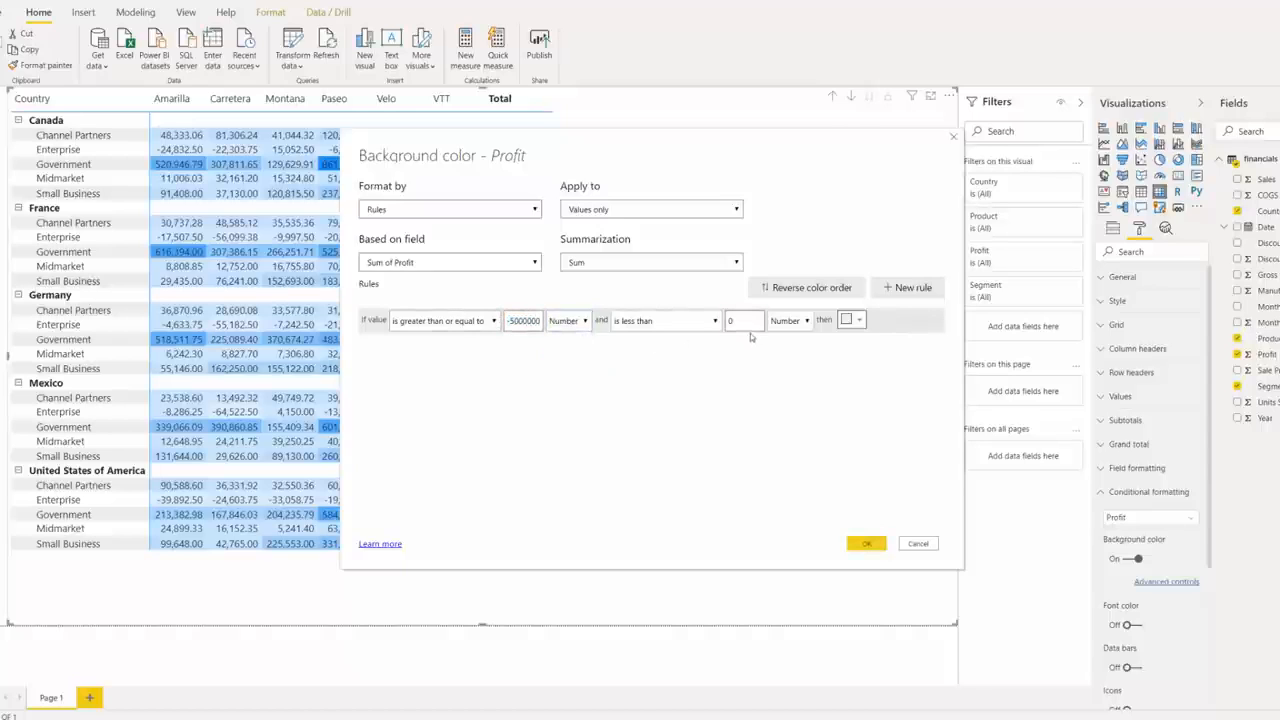
pyautogui.moveTo(750, 322); pyautogui.dragTo(728, 322)
pyautogui.click(847, 319)
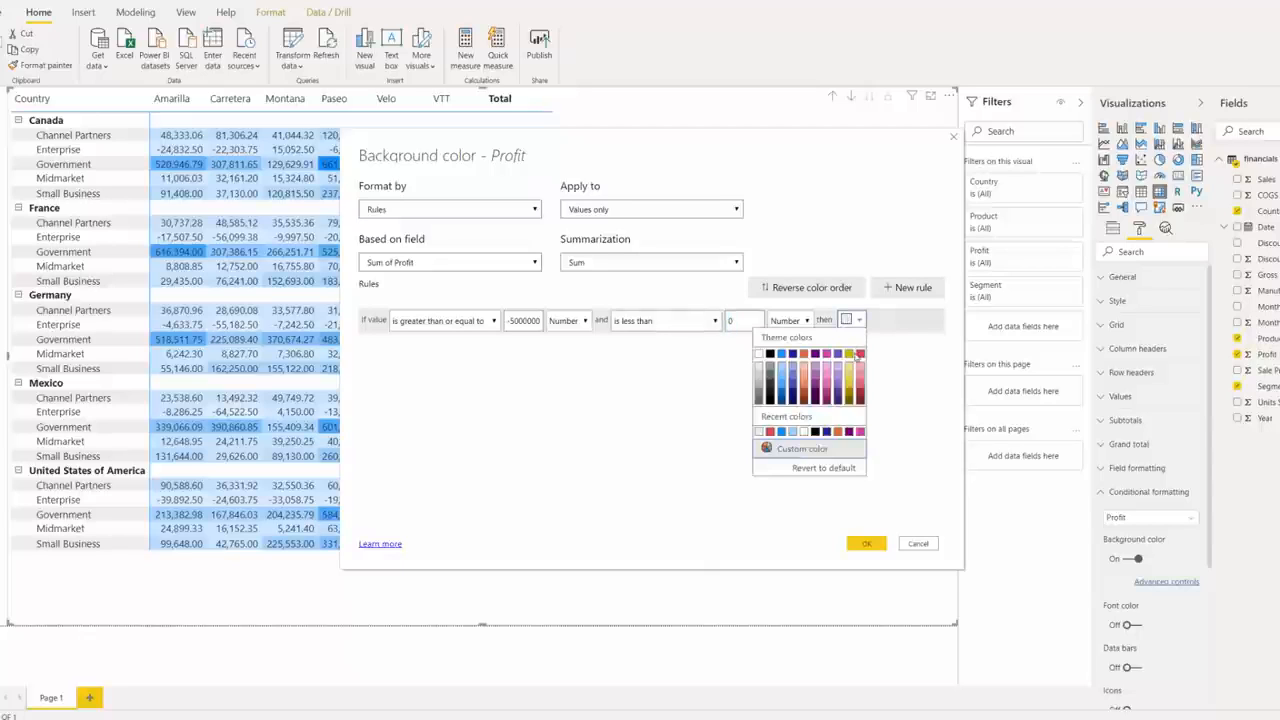
pyautogui.click(860, 356)
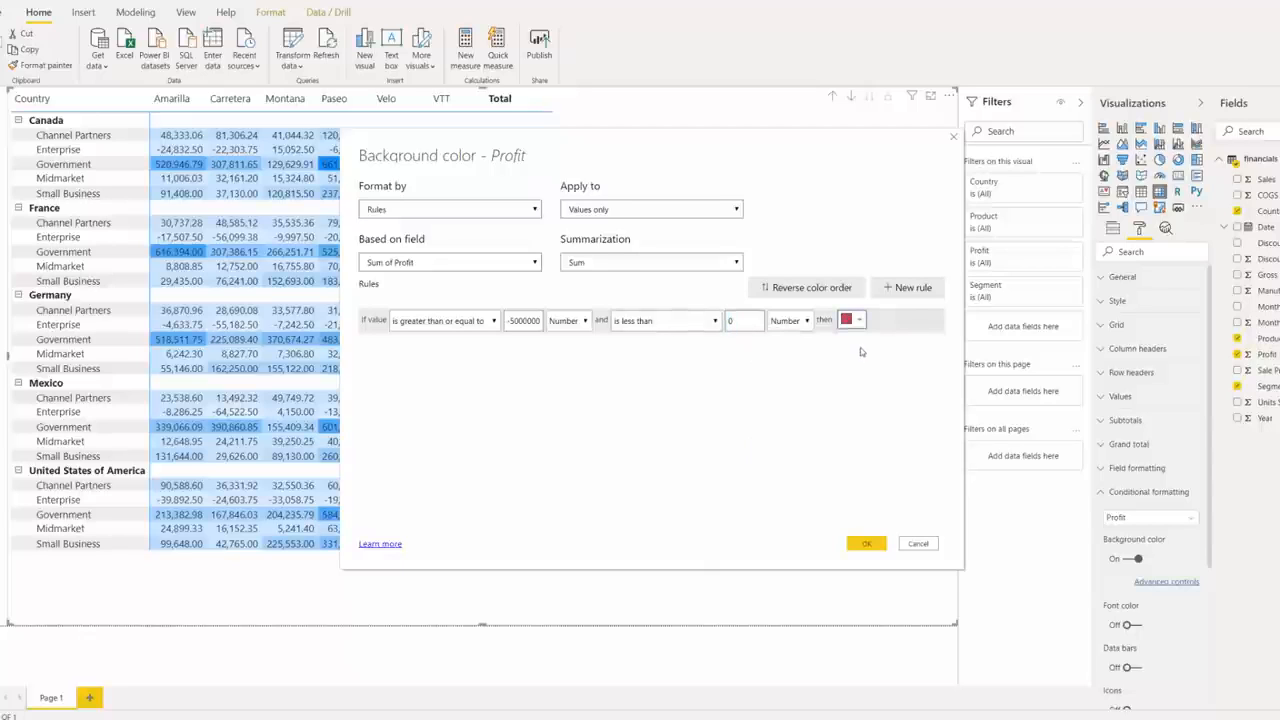
# Step: Add a second rule coloring Profit values greater than or equal to 0 and less than 50000000, both as Number, blue
pyautogui.click(906, 293)
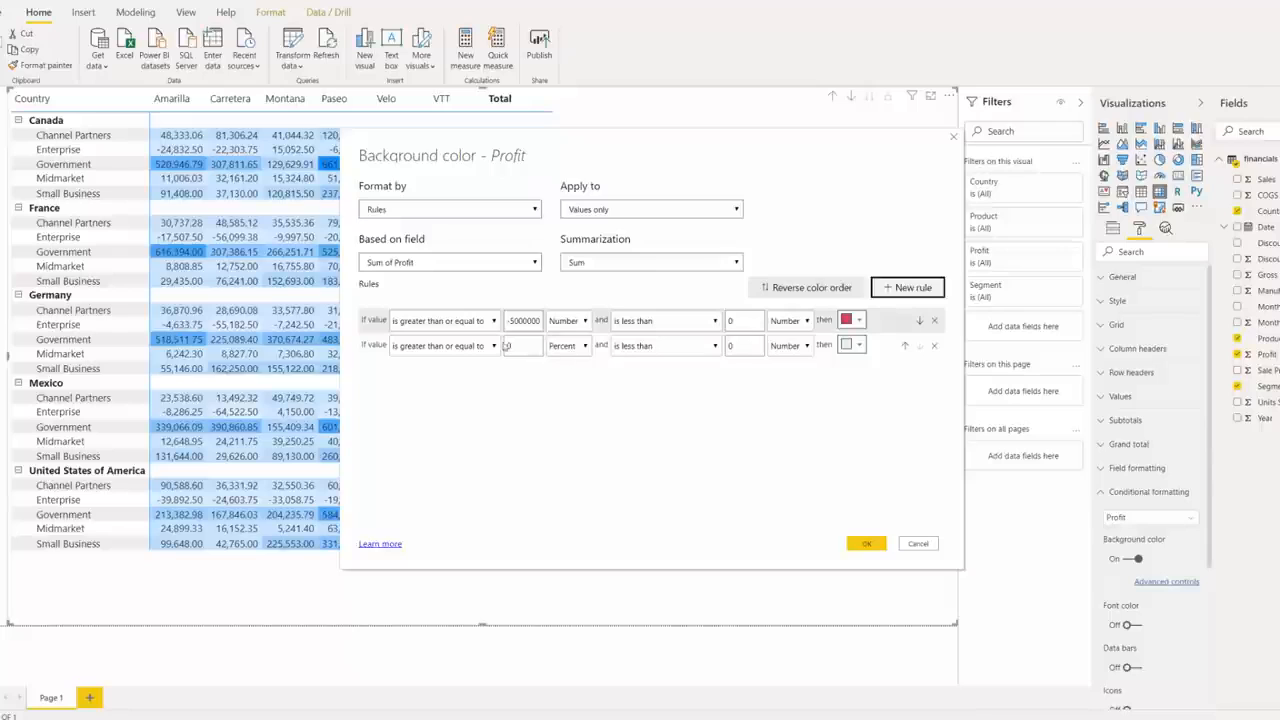
pyautogui.click(567, 345)
pyautogui.click(565, 365)
pyautogui.doubleClick(747, 345)
pyautogui.write('50000000')
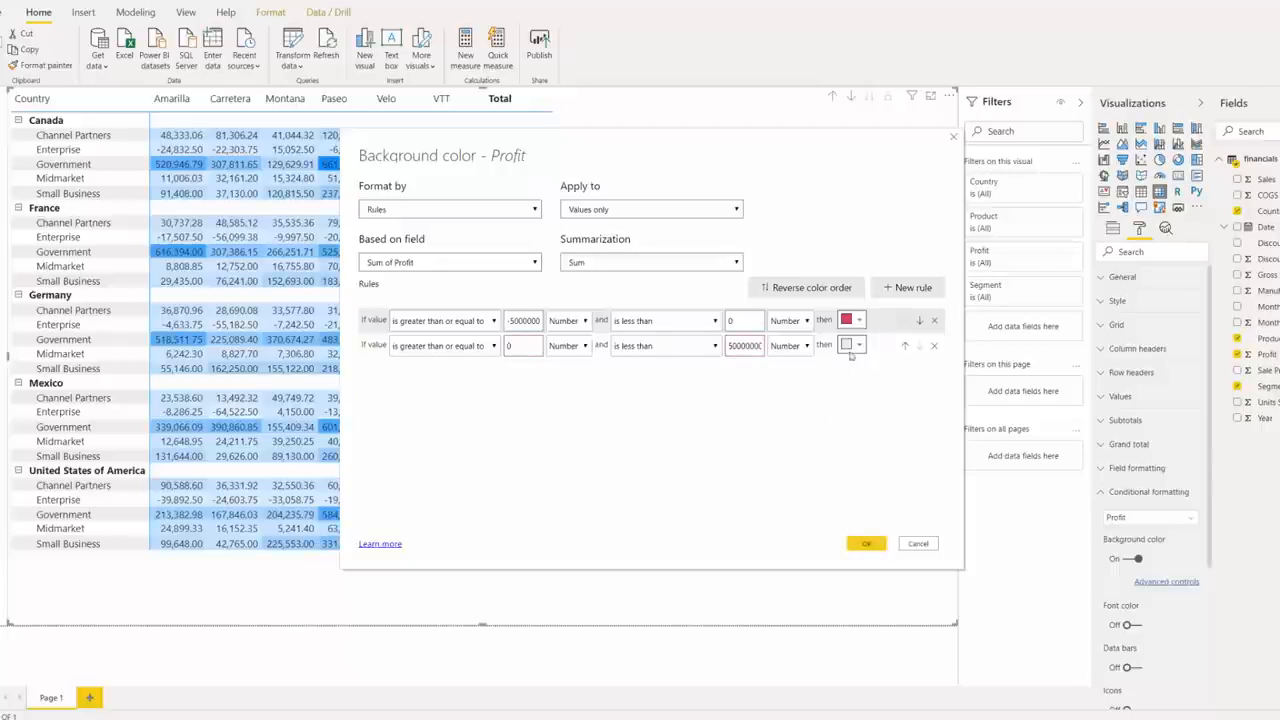
pyautogui.click(851, 345)
pyautogui.click(782, 380)
# Step: Apply the Profit background color rules to Values and totals and confirm the formatting
pyautogui.click(652, 212)
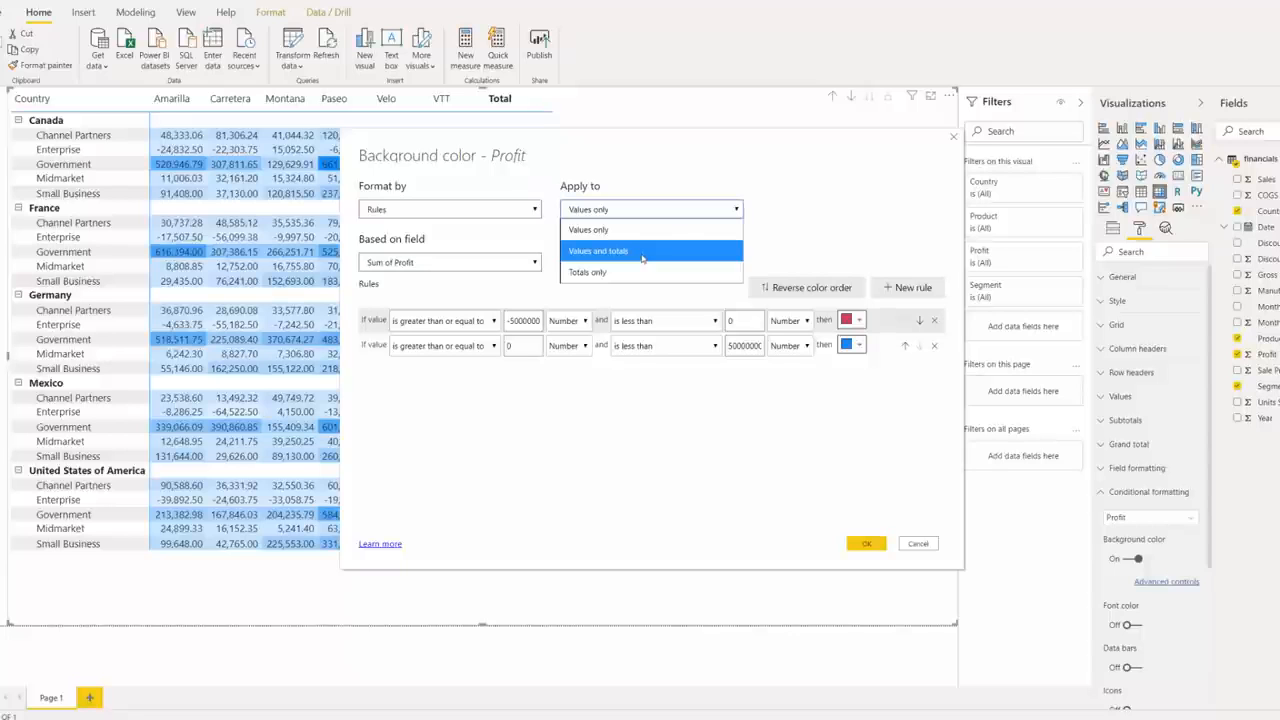
pyautogui.click(643, 251)
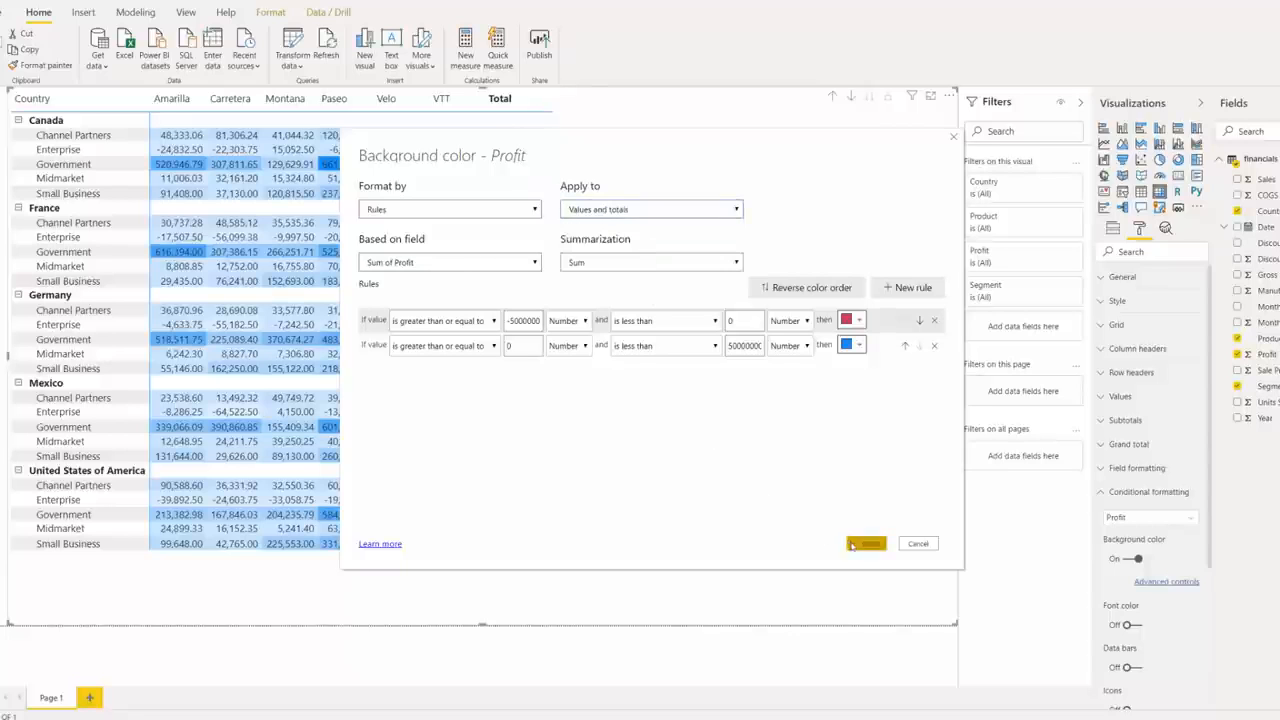
pyautogui.click(851, 545)
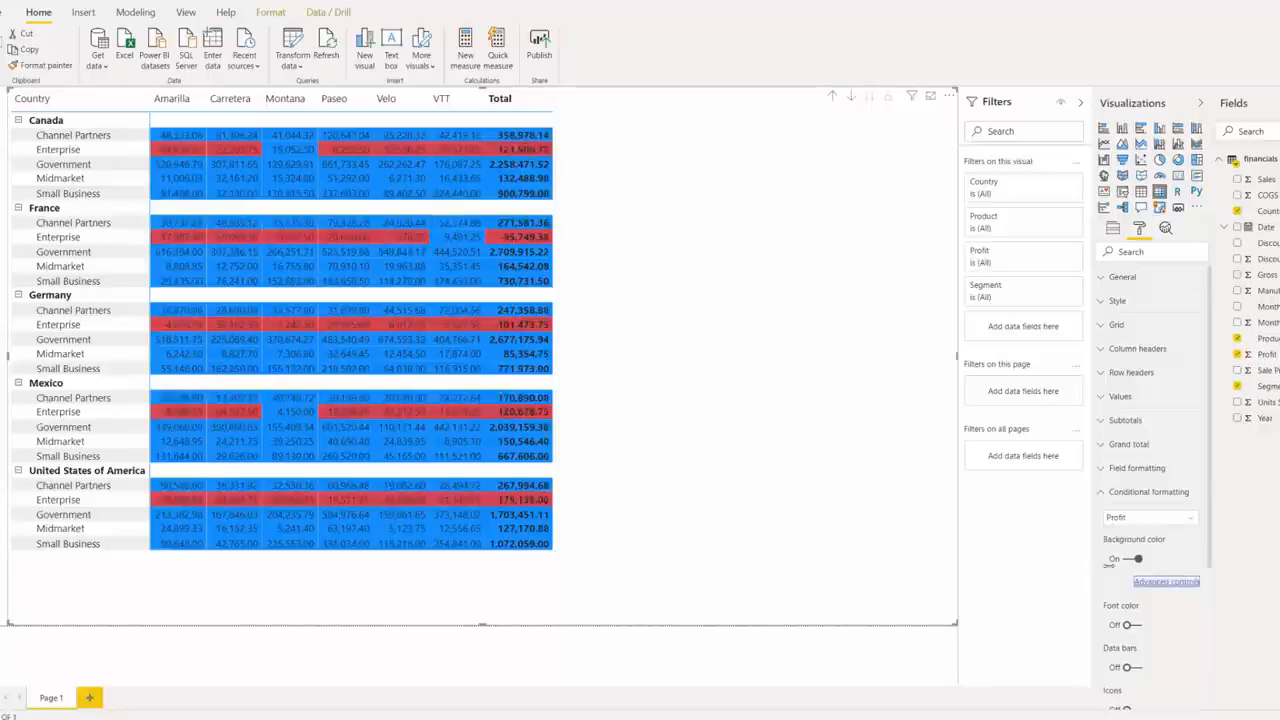
# Step: Change the Profit background color rules to apply to Totals only and confirm the formatting
pyautogui.click(1150, 582)
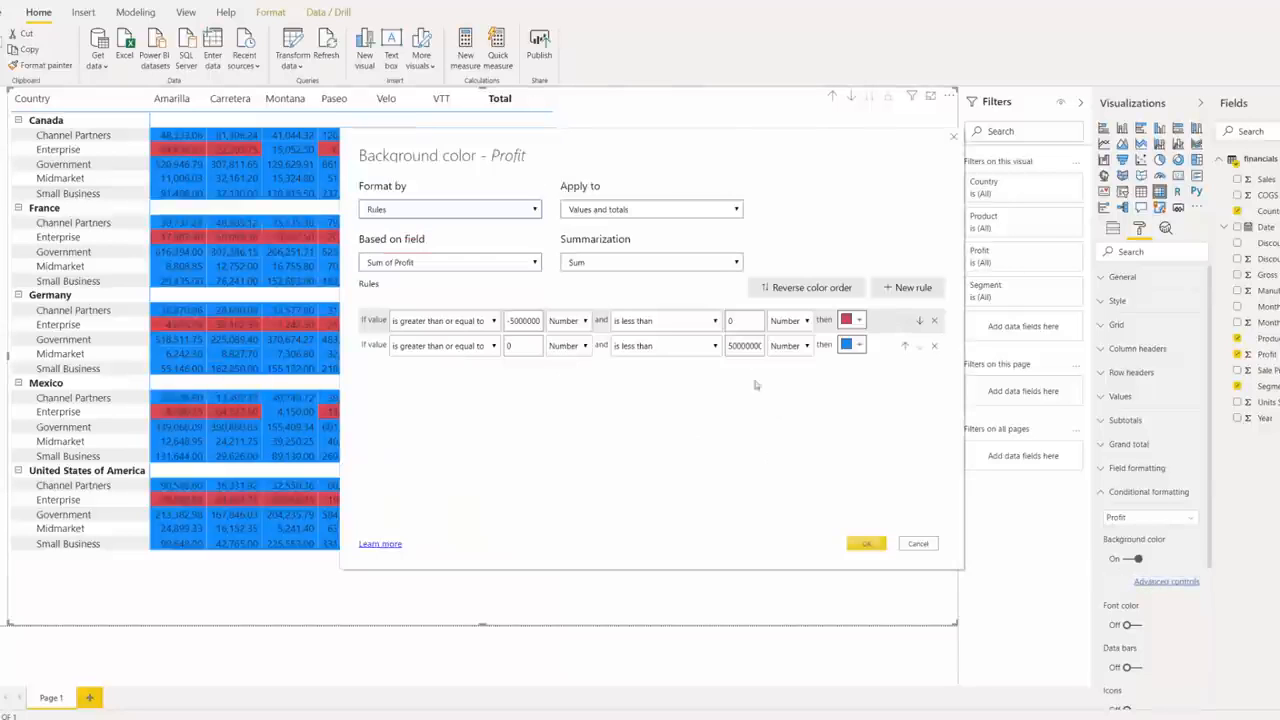
pyautogui.click(655, 209)
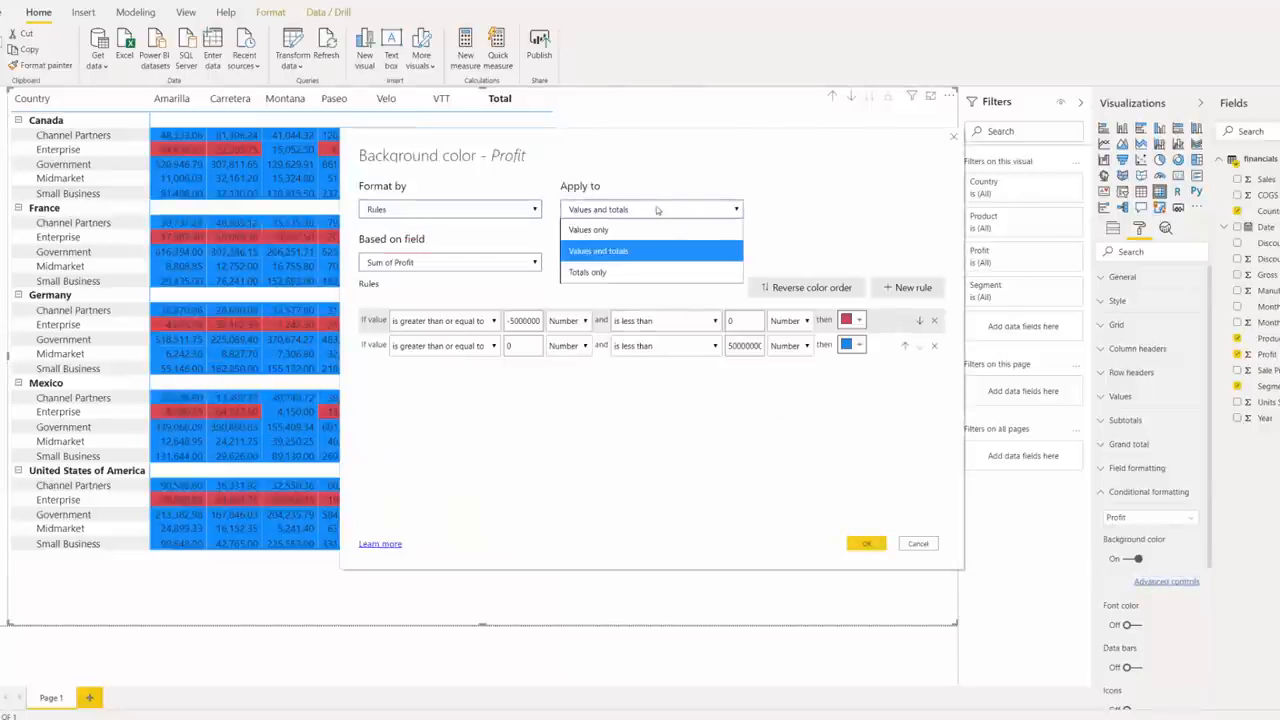
pyautogui.click(641, 269)
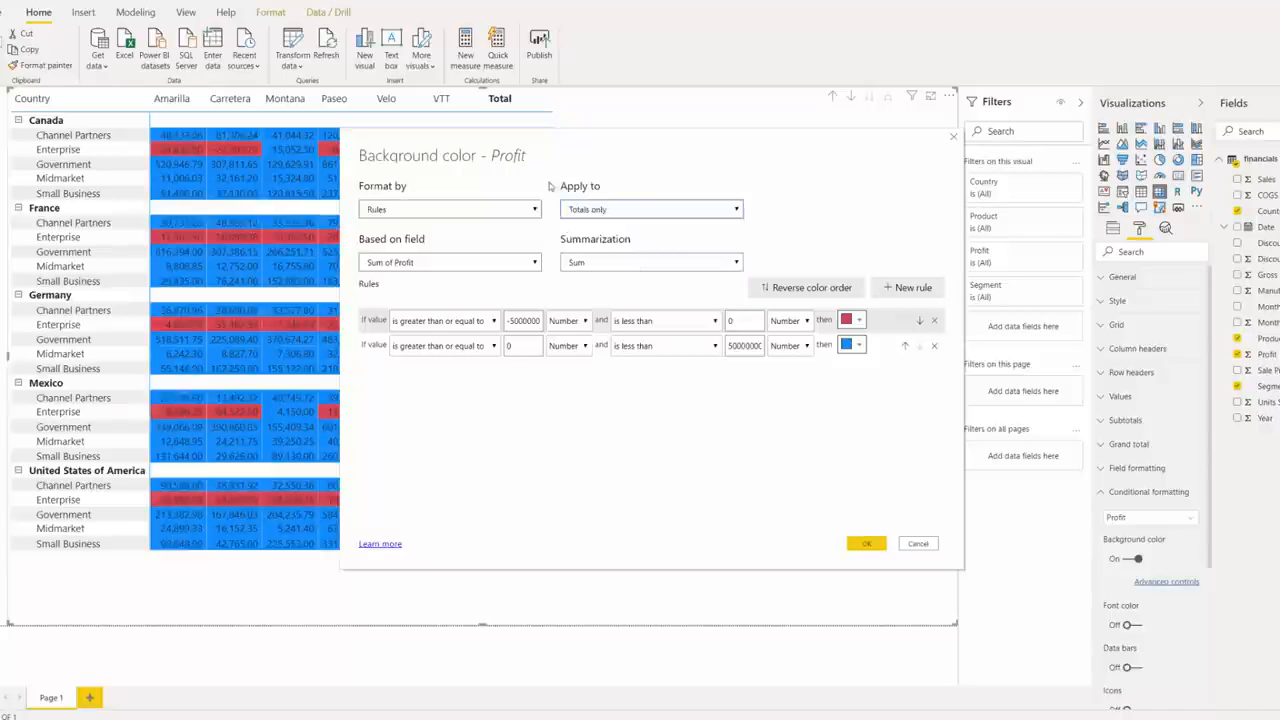
pyautogui.click(866, 544)
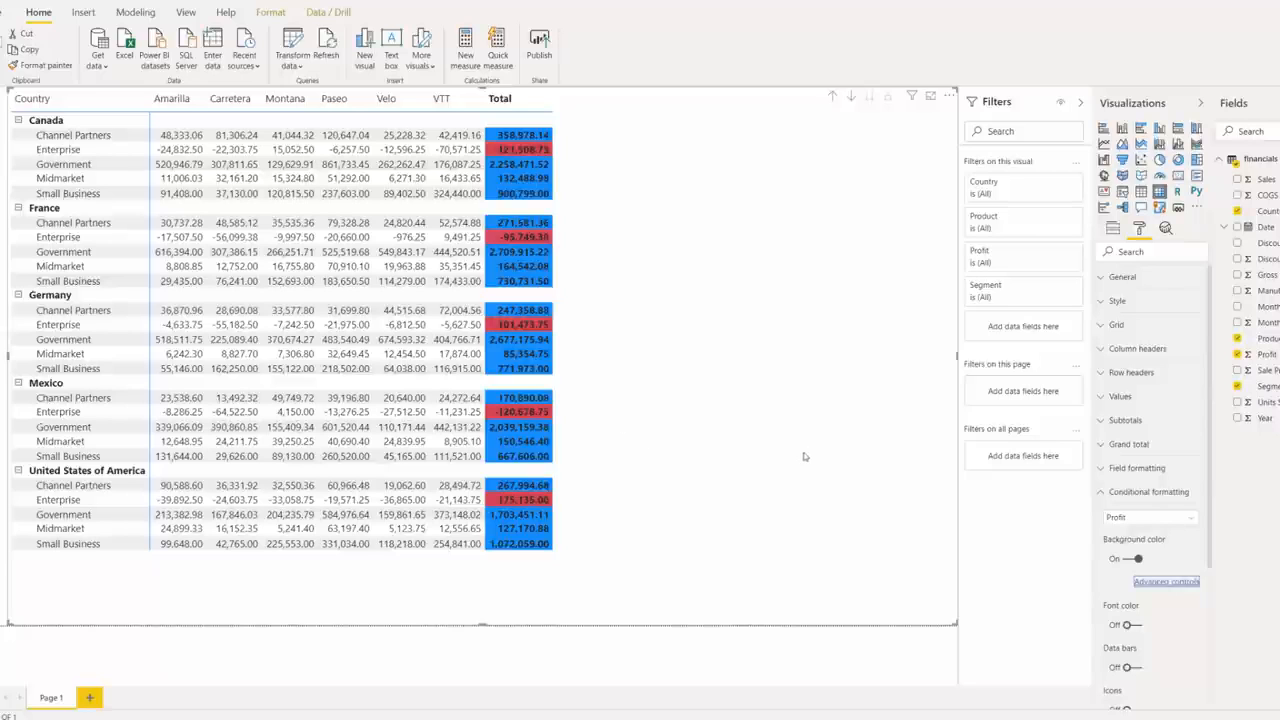
pyautogui.click(1160, 581)
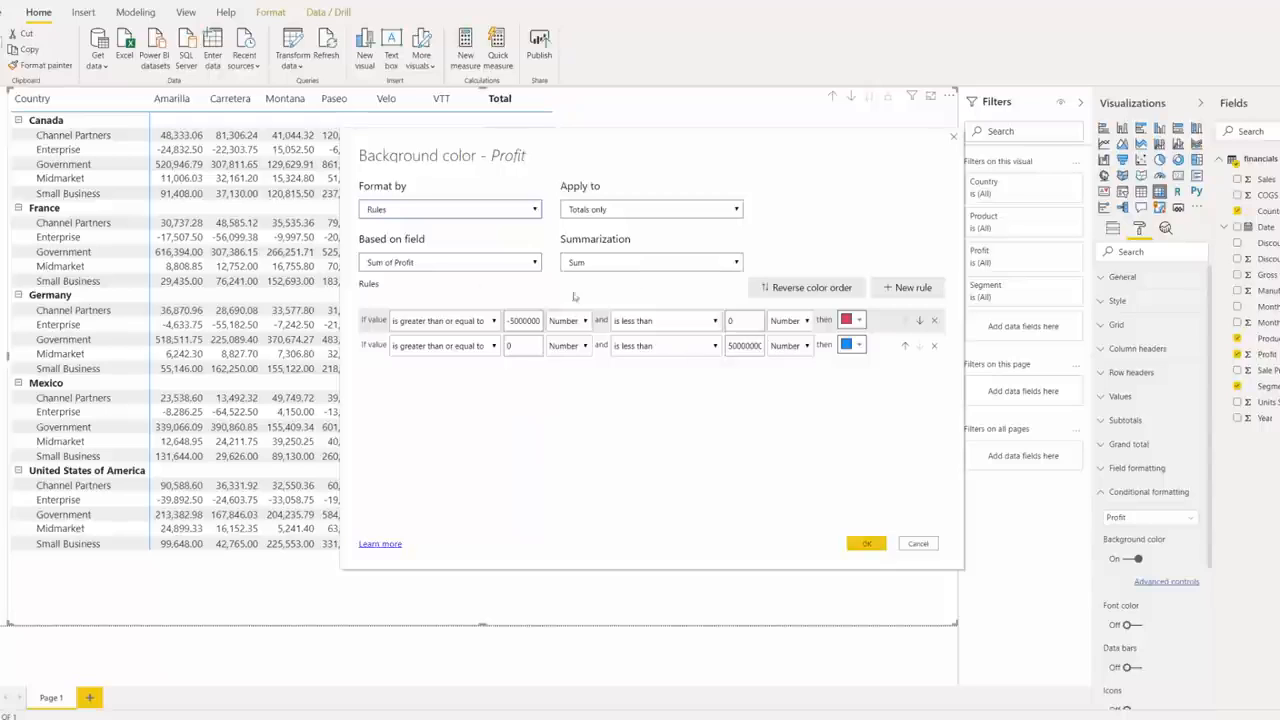
pyautogui.click(416, 211)
pyautogui.click(419, 232)
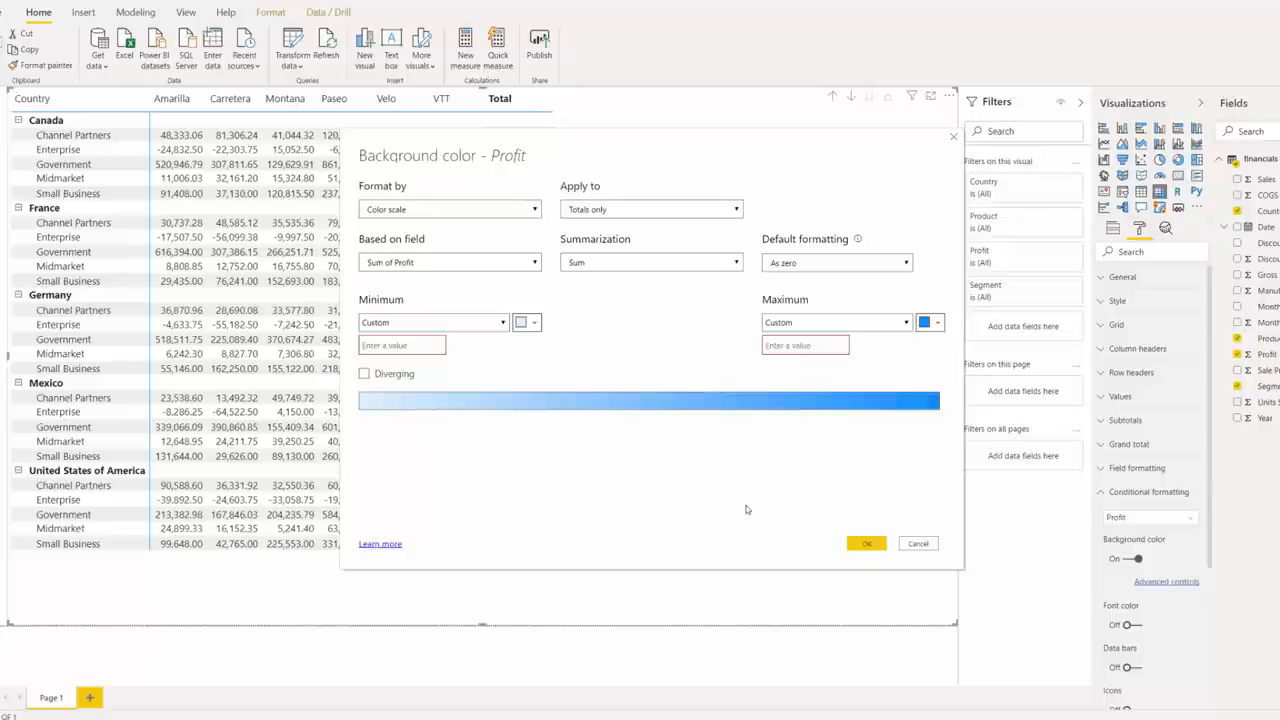
pyautogui.click(916, 544)
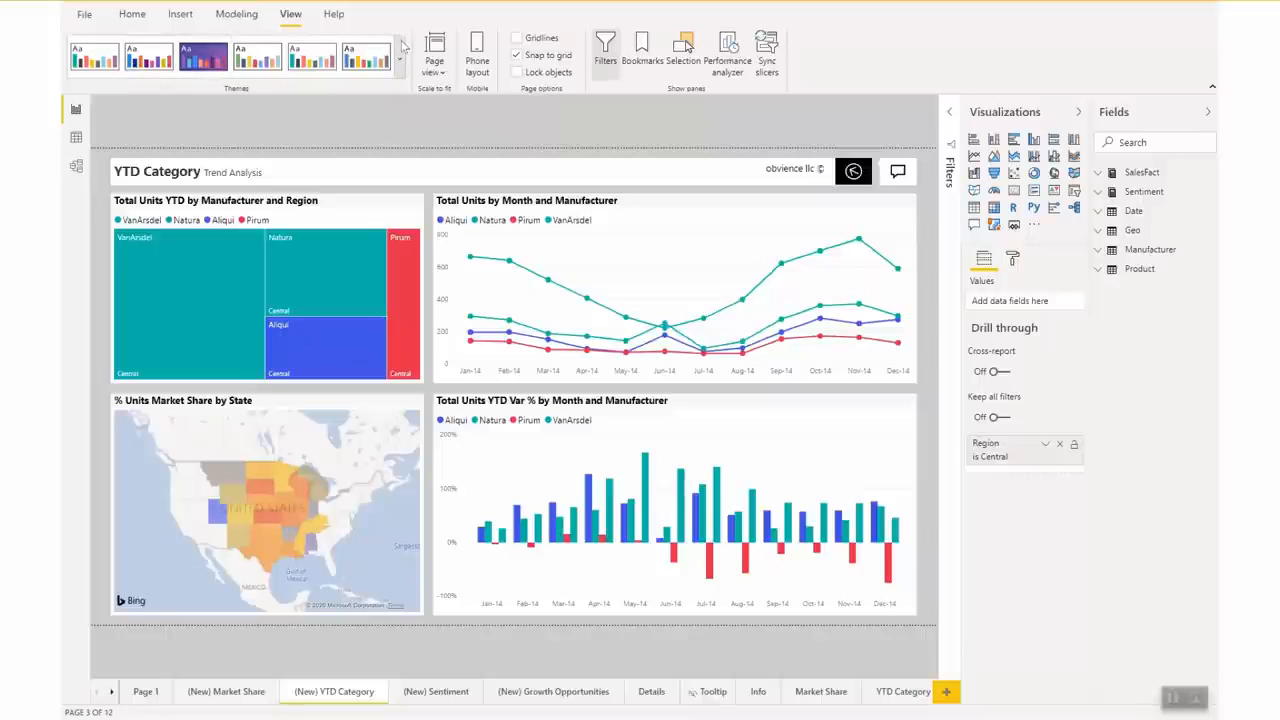
# Step: Open the current theme for customization, review its Advanced color elements and return to Name and colors
pyautogui.click(401, 44)
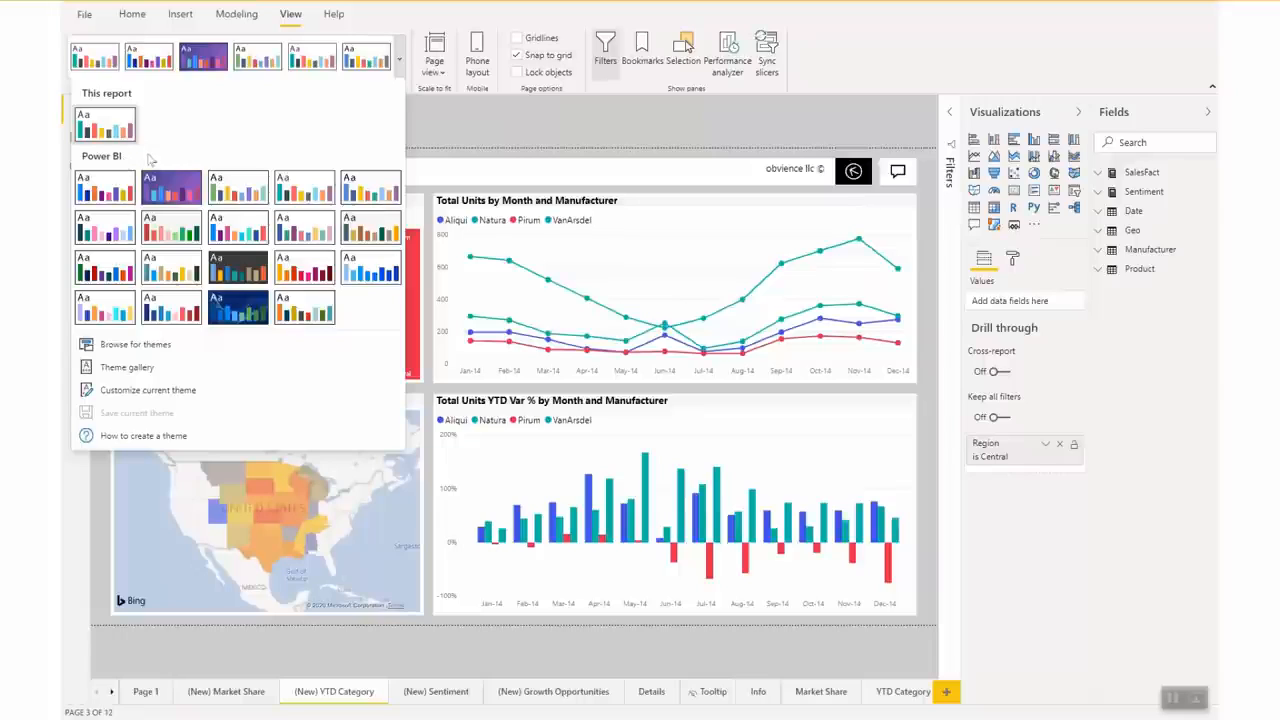
pyautogui.click(245, 400)
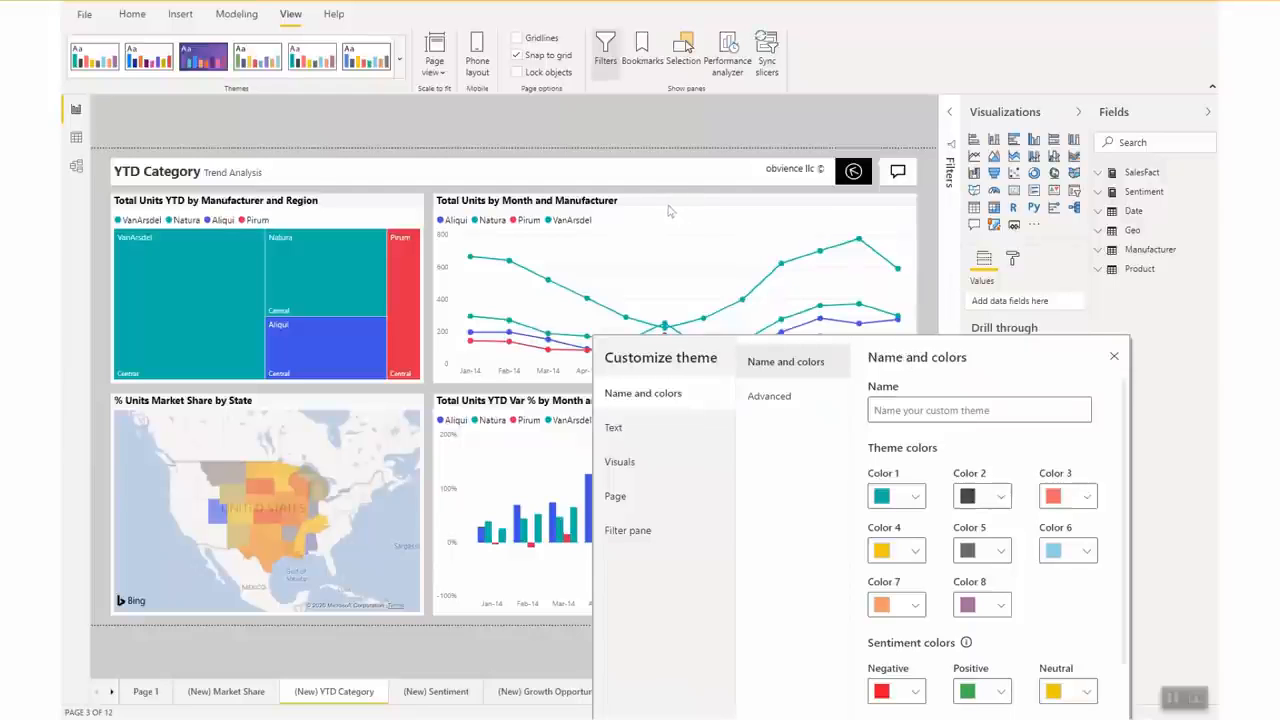
pyautogui.moveTo(985, 370); pyautogui.dragTo(768, 146)
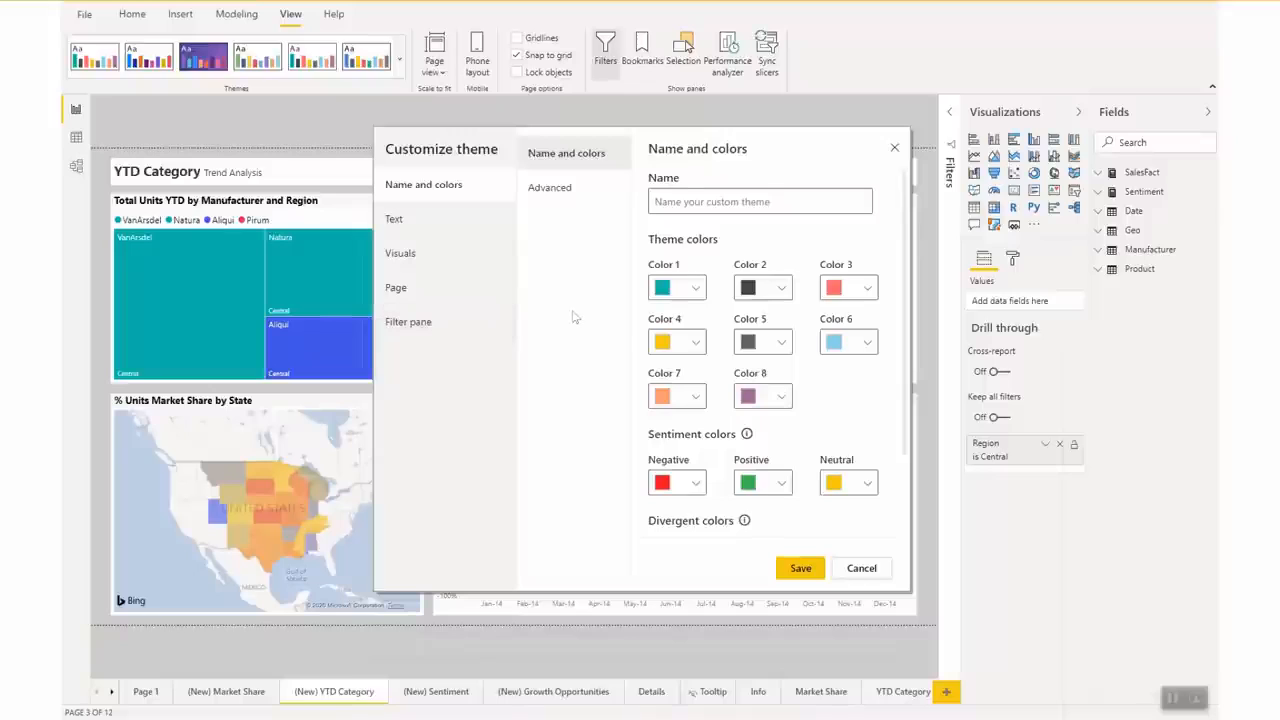
pyautogui.click(589, 197)
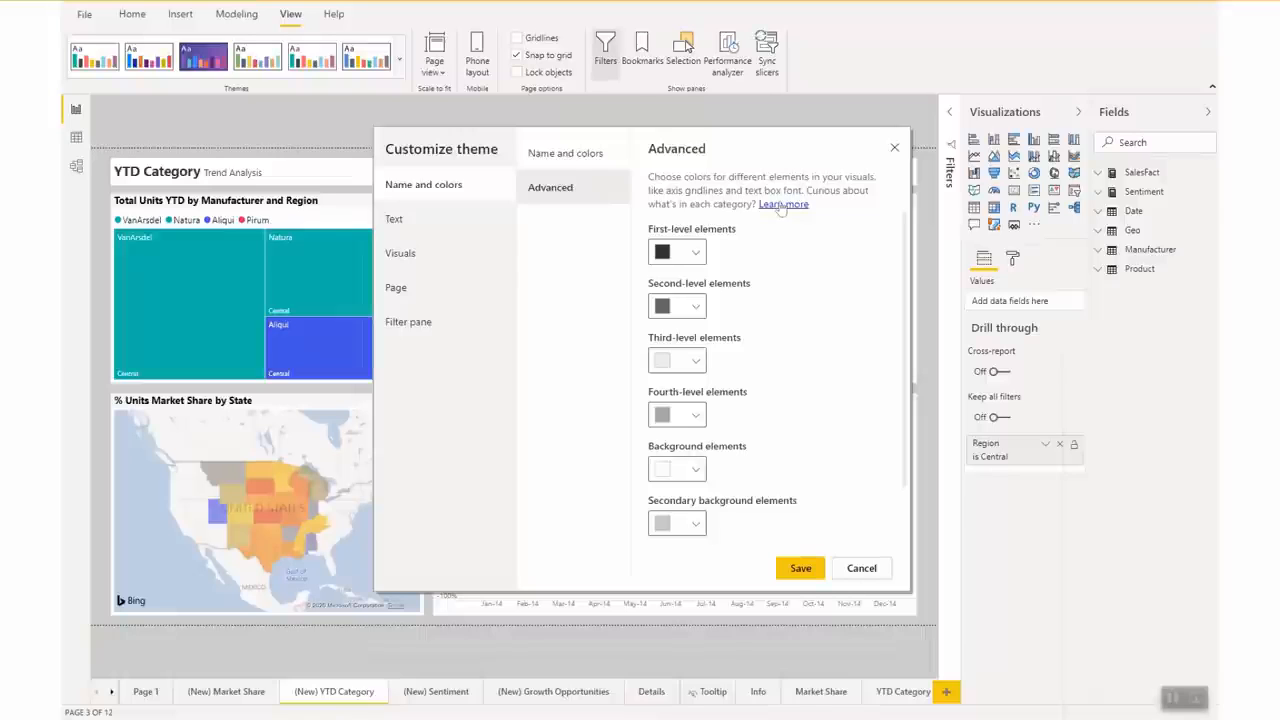
pyautogui.click(568, 154)
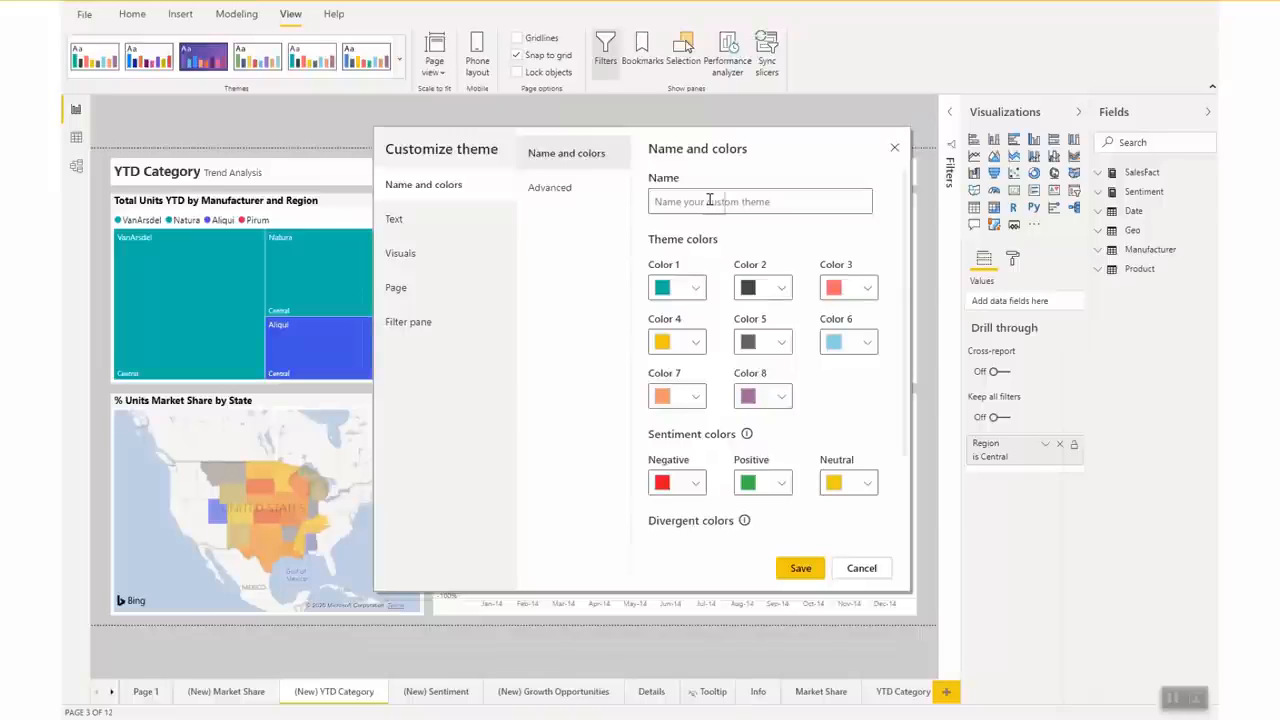
# Step: Set the theme's Color 1 to the muted purple #787291
pyautogui.click(697, 290)
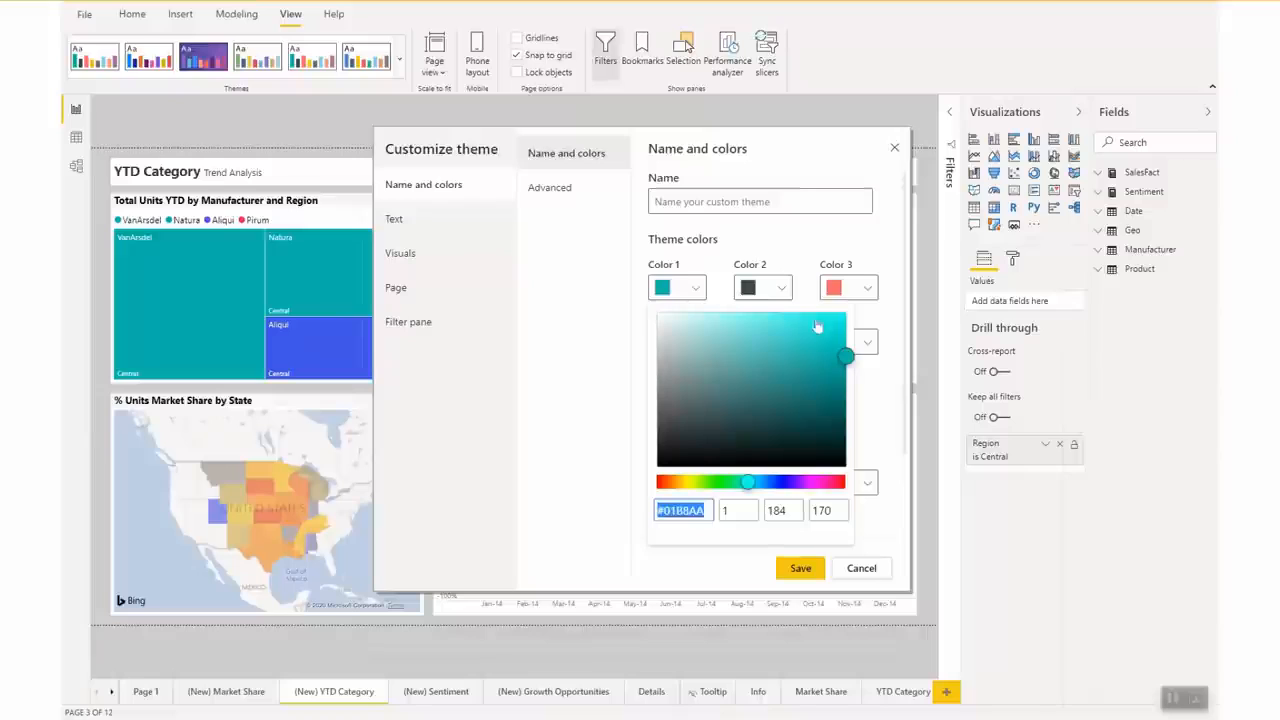
pyautogui.click(708, 511)
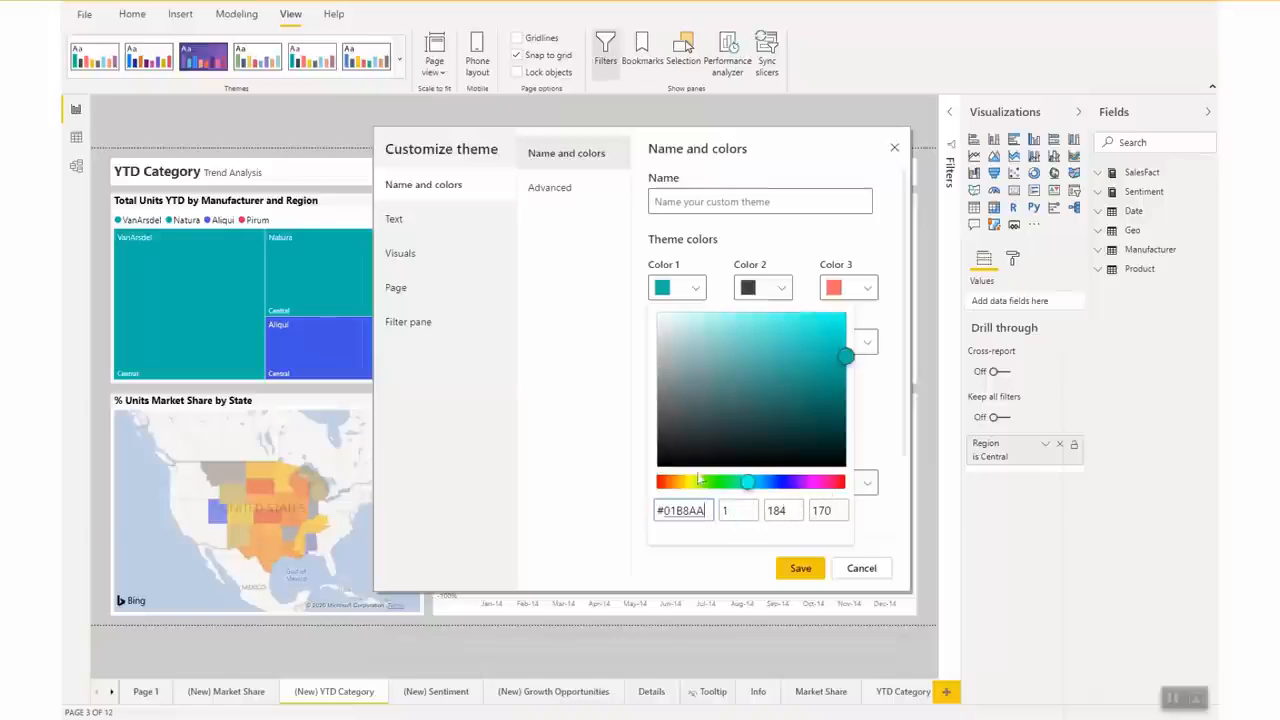
pyautogui.moveTo(846, 357); pyautogui.dragTo(697, 384)
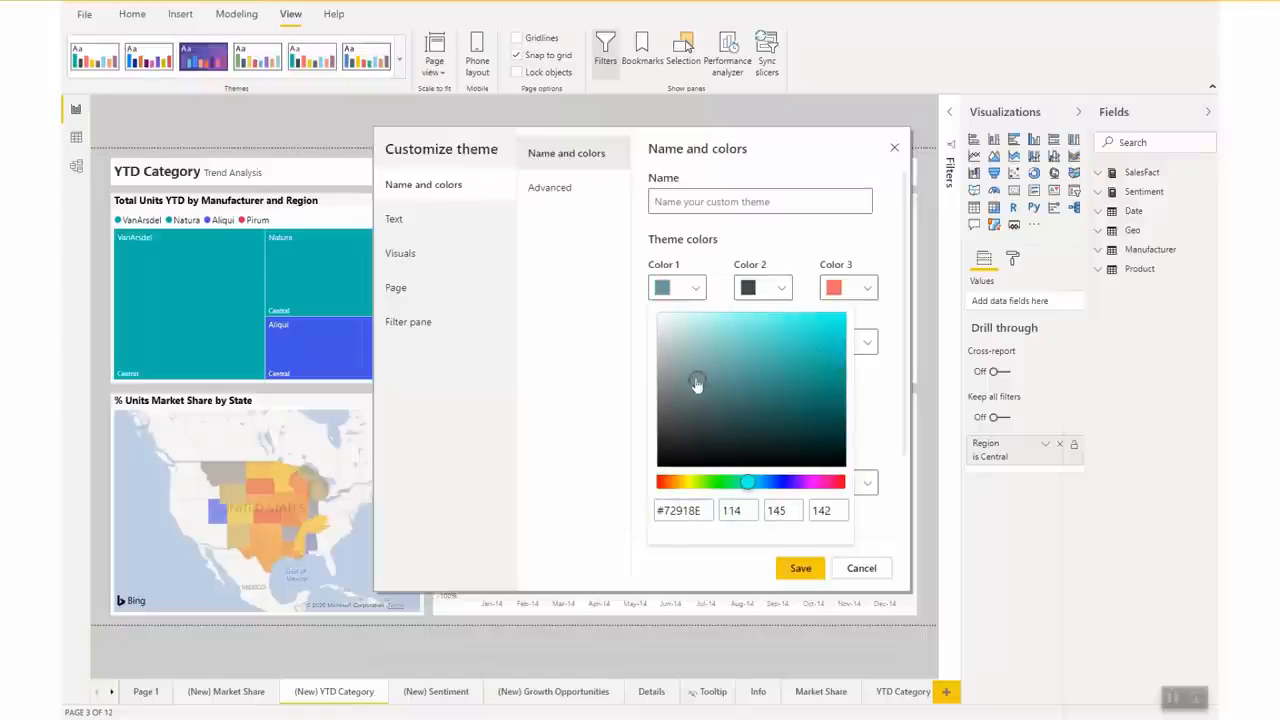
pyautogui.click(788, 482)
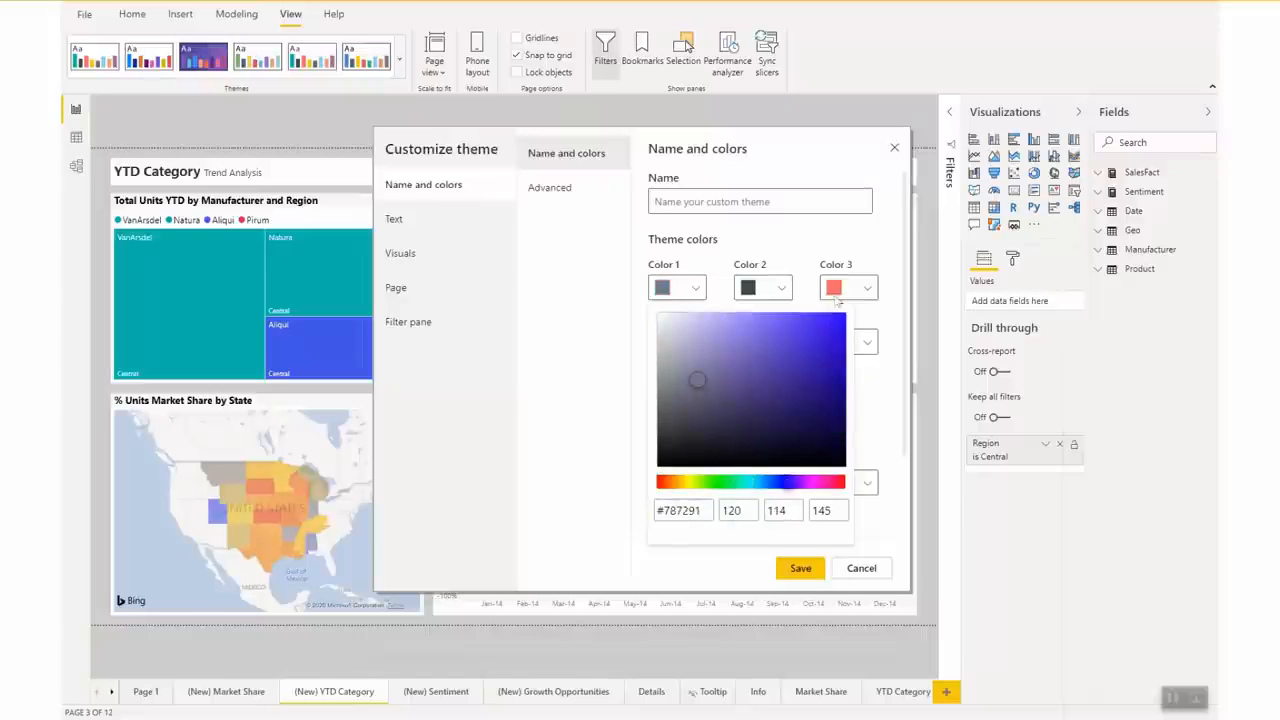
# Step: Set the theme's Color 2 to dark brown #483638 and Color 3 to turquoise #5DFDD8
pyautogui.click(783, 289)
pyautogui.click(783, 289)
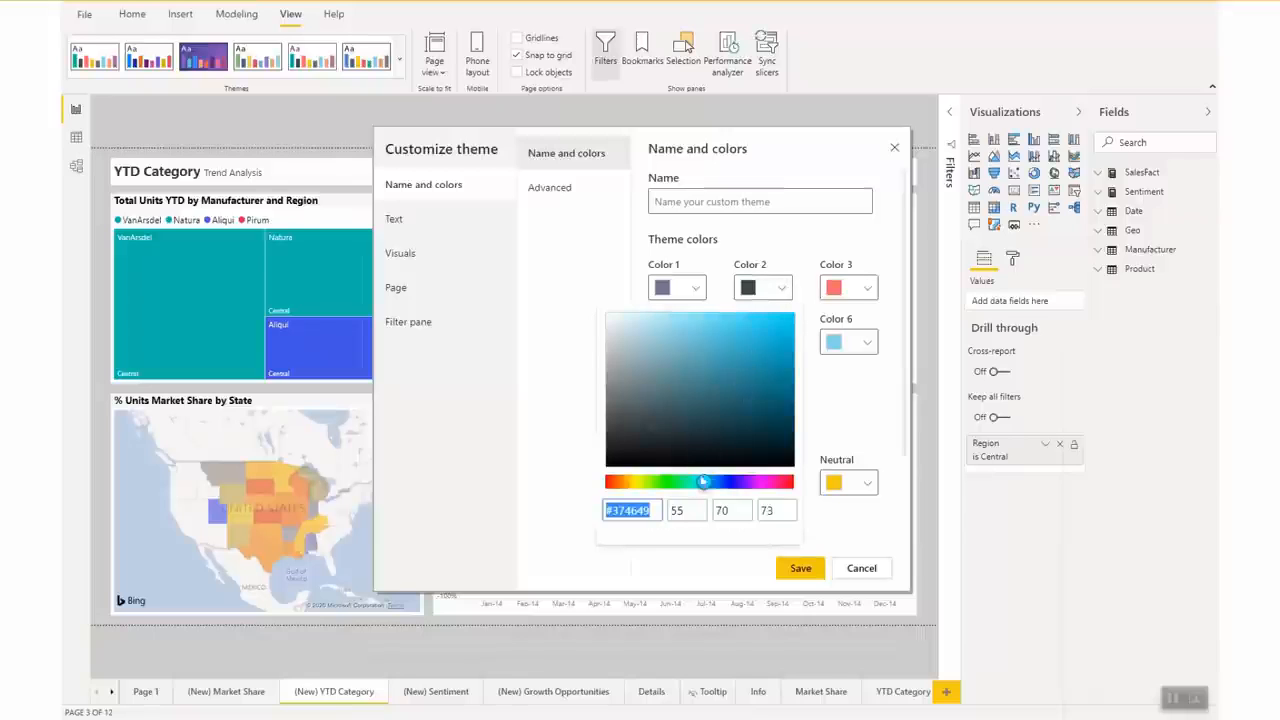
pyautogui.moveTo(704, 482); pyautogui.dragTo(795, 489)
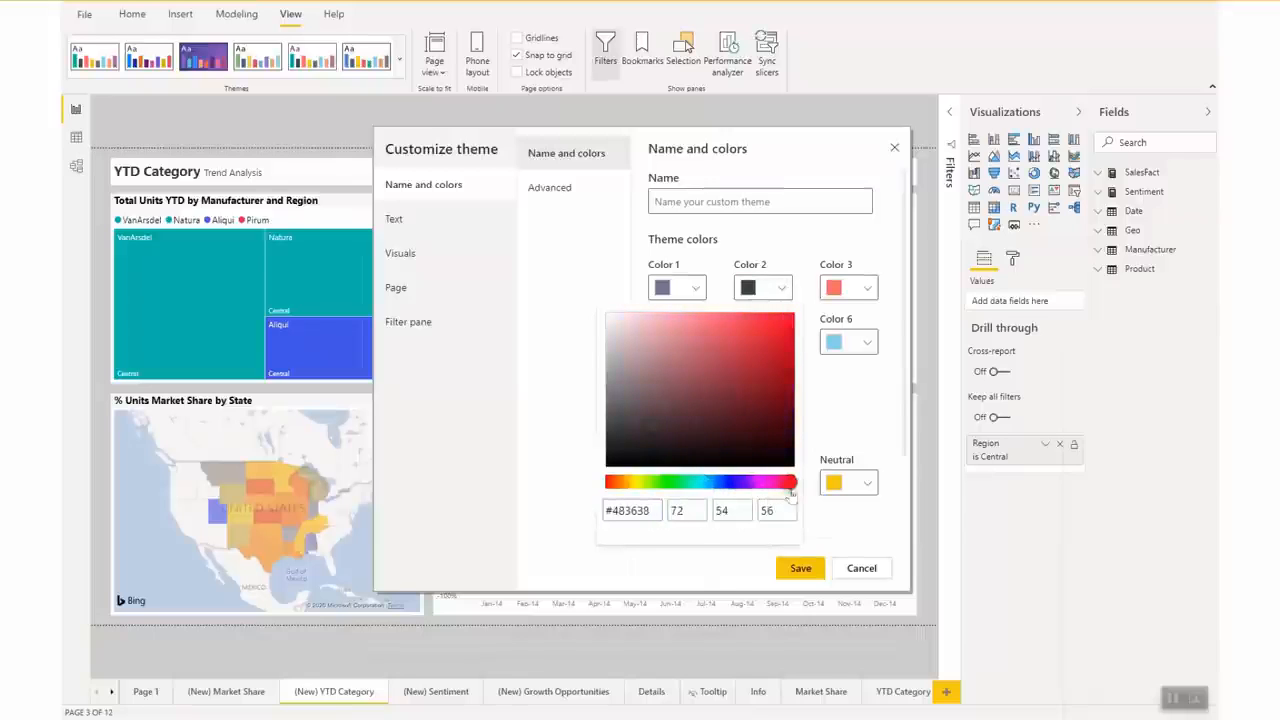
pyautogui.click(866, 289)
pyautogui.click(866, 289)
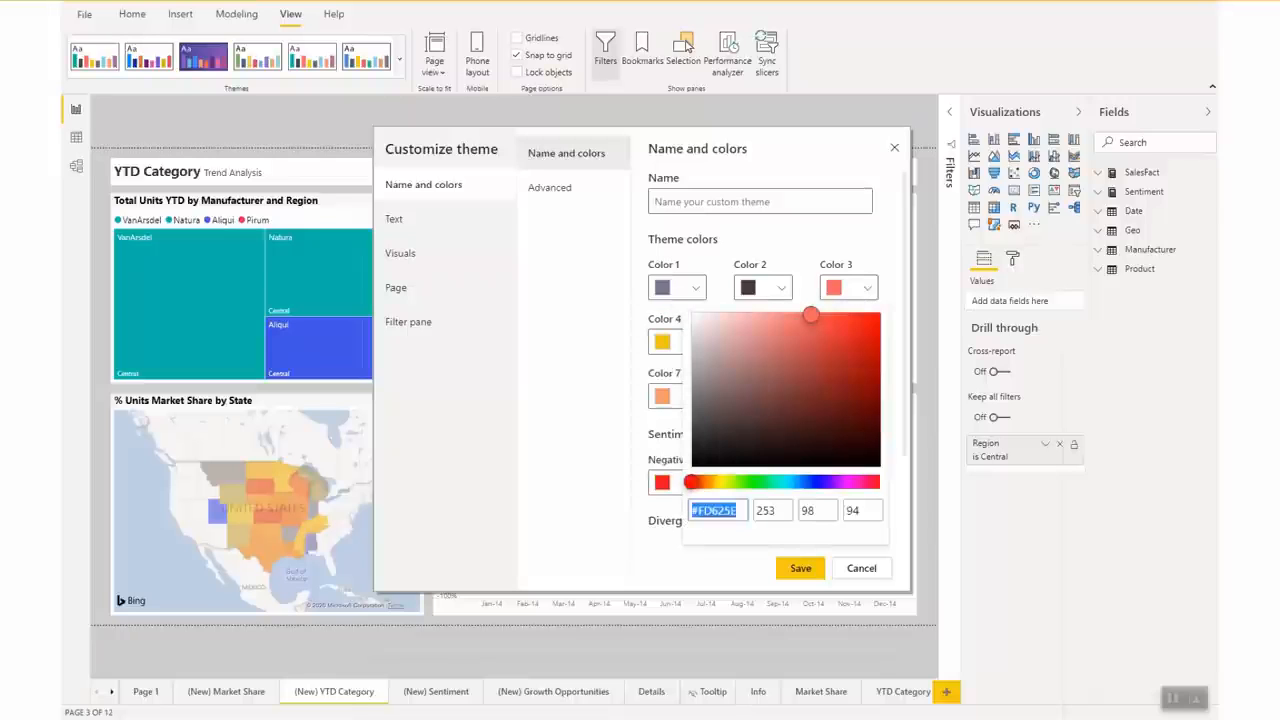
pyautogui.moveTo(693, 486); pyautogui.dragTo(778, 489)
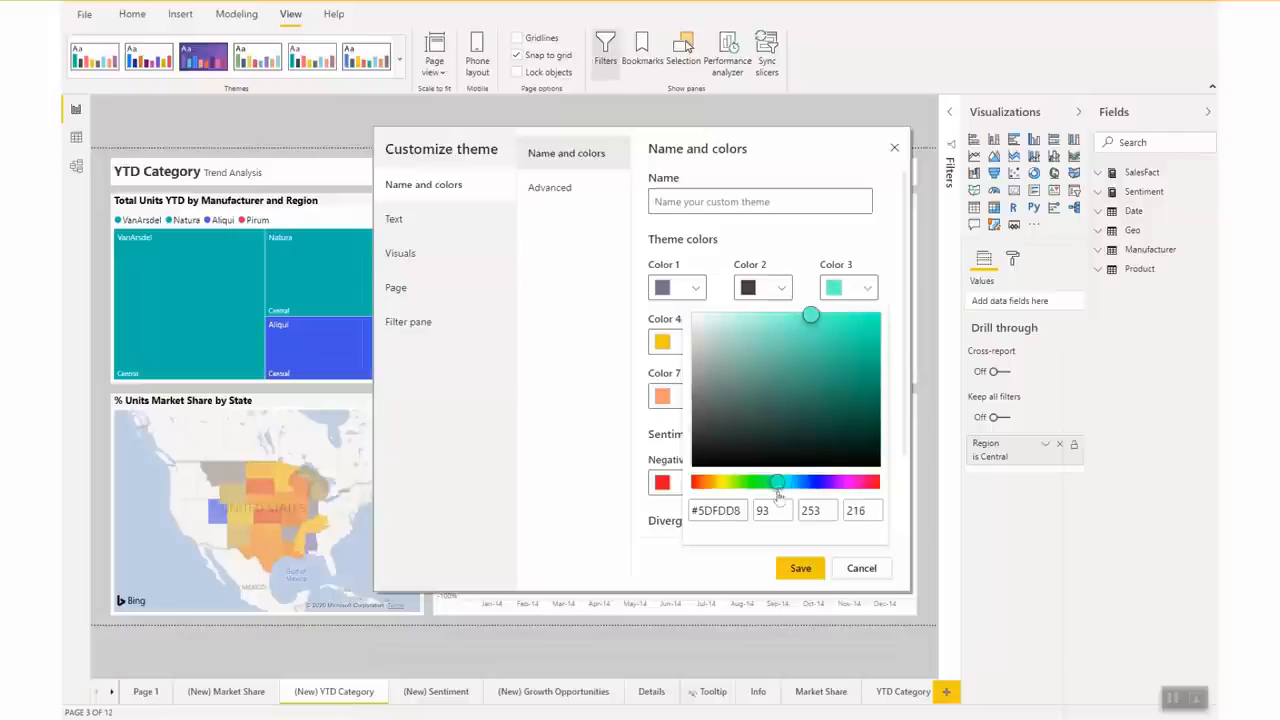
pyautogui.click(795, 238)
# Step: Name the custom theme "My Company Branding" and save it
pyautogui.click(757, 202)
pyautogui.write('My Comp')
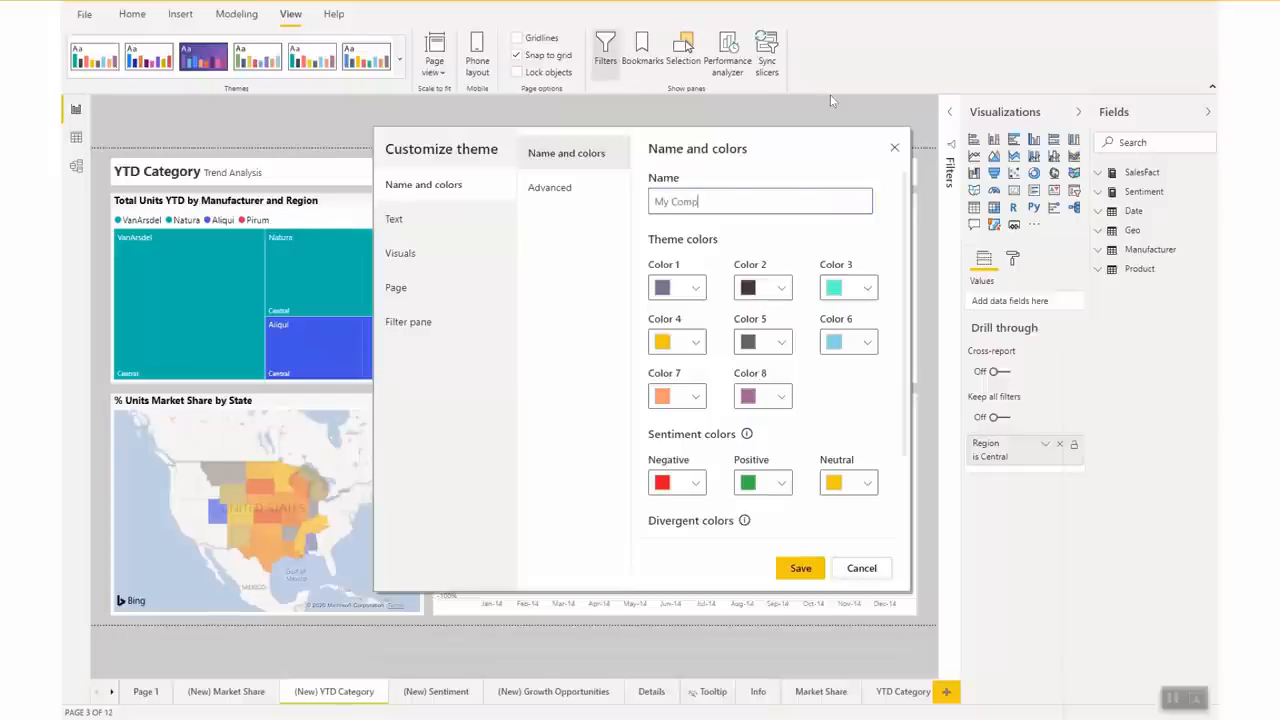
pyautogui.write('any Branding')
pyautogui.click(808, 568)
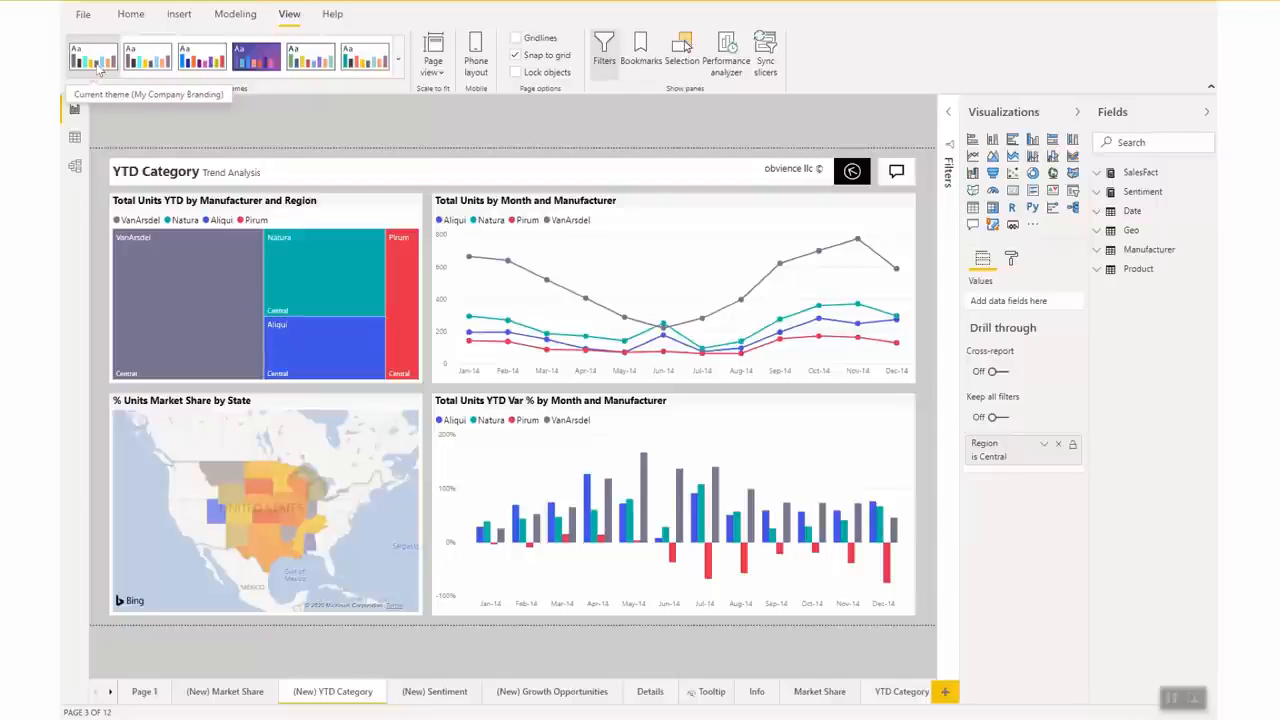
# Step: Apply the first built-in Power BI theme to the report and switch back to the custom My Company Branding theme
pyautogui.click(398, 61)
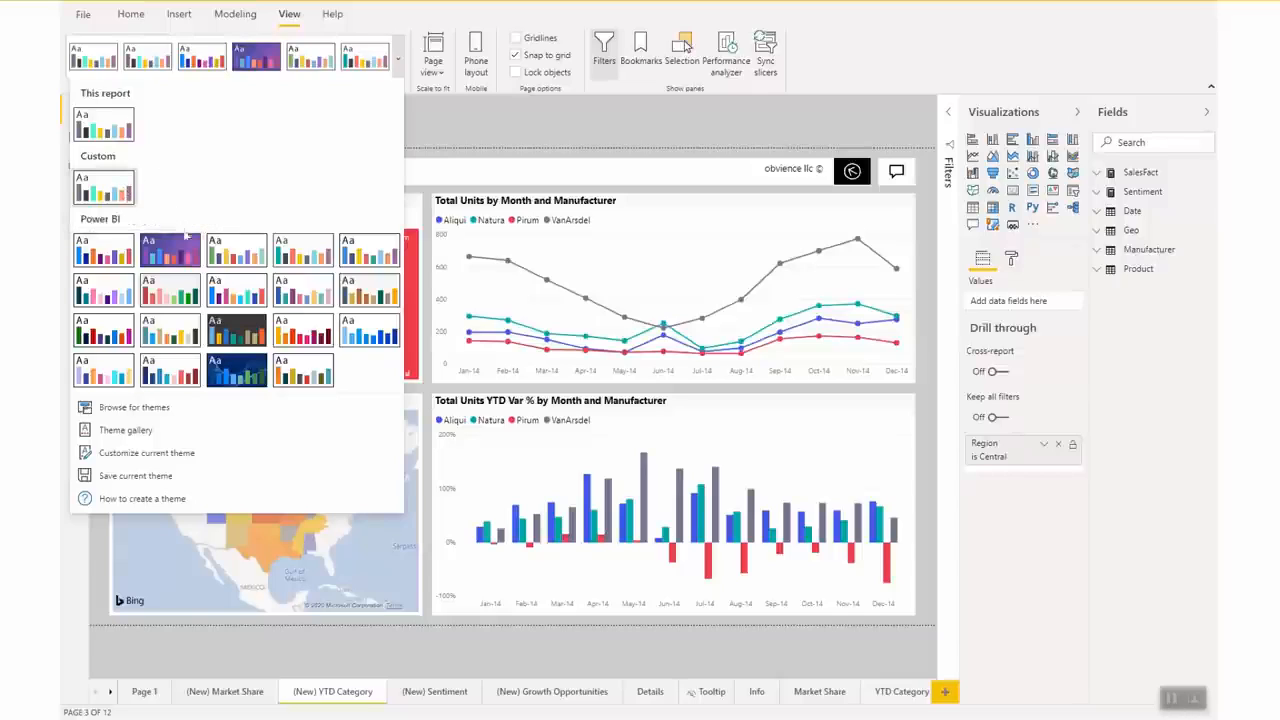
pyautogui.click(121, 256)
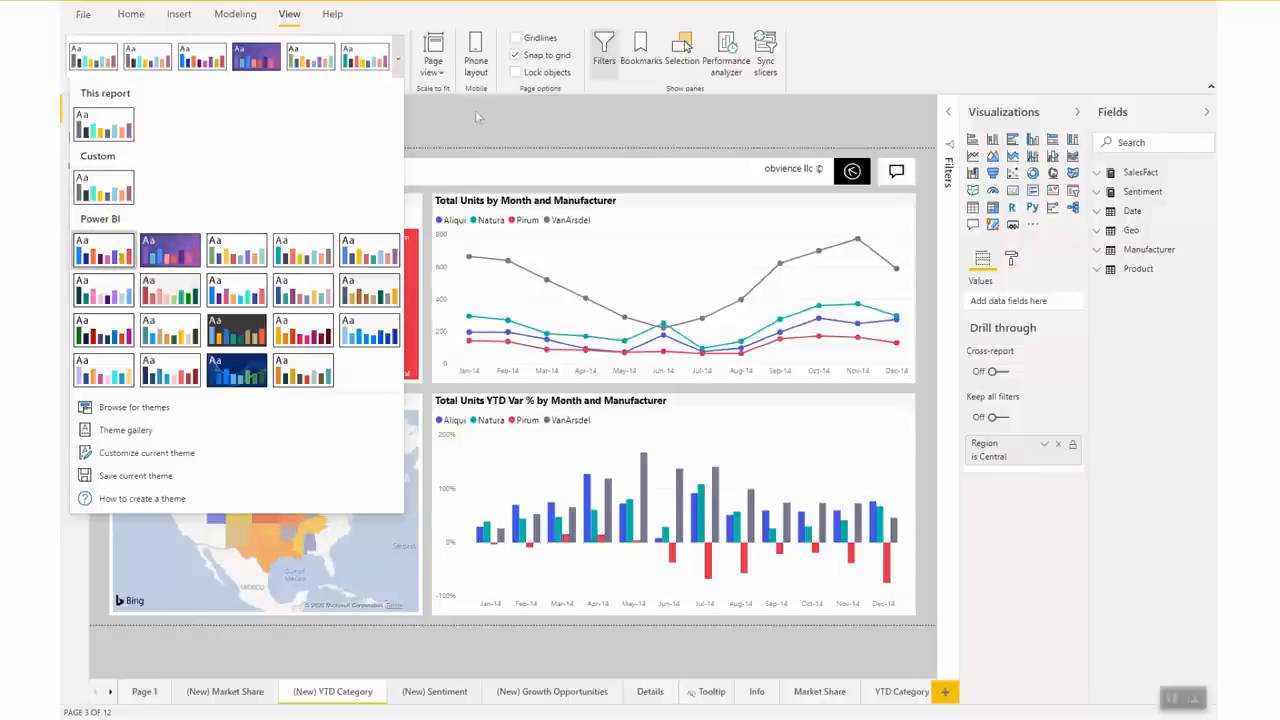
pyautogui.click(398, 62)
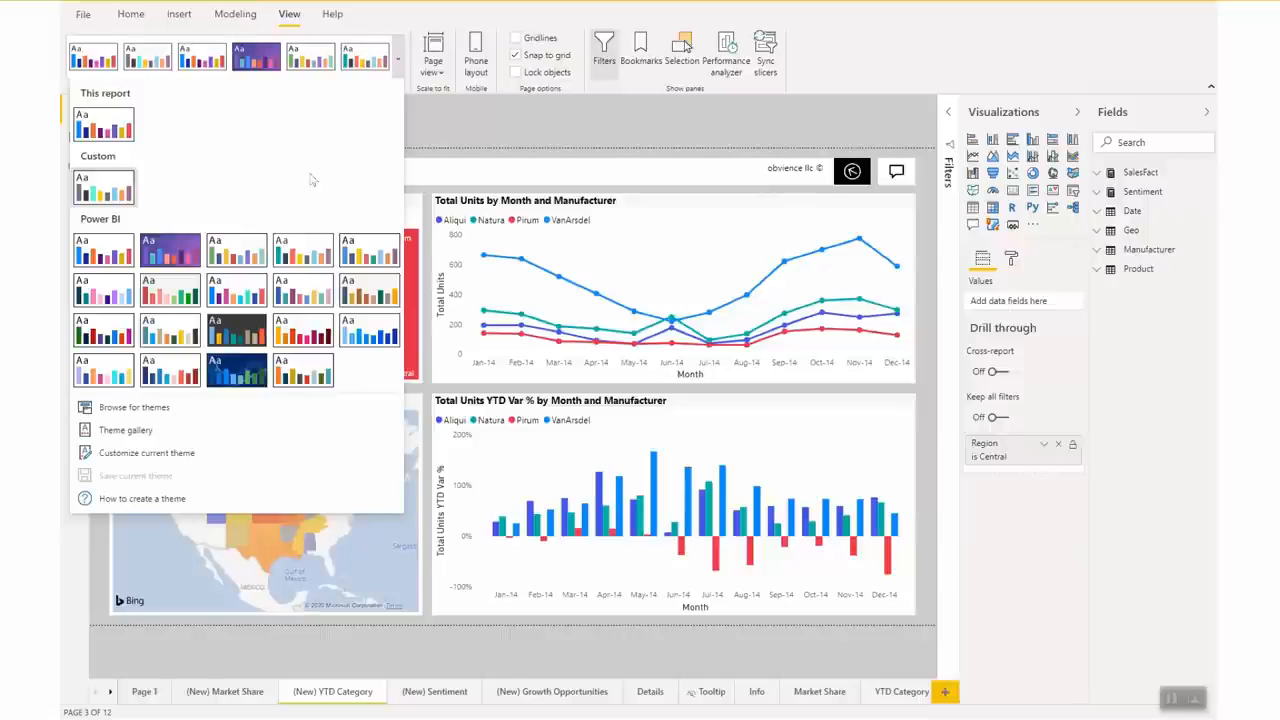
pyautogui.click(126, 192)
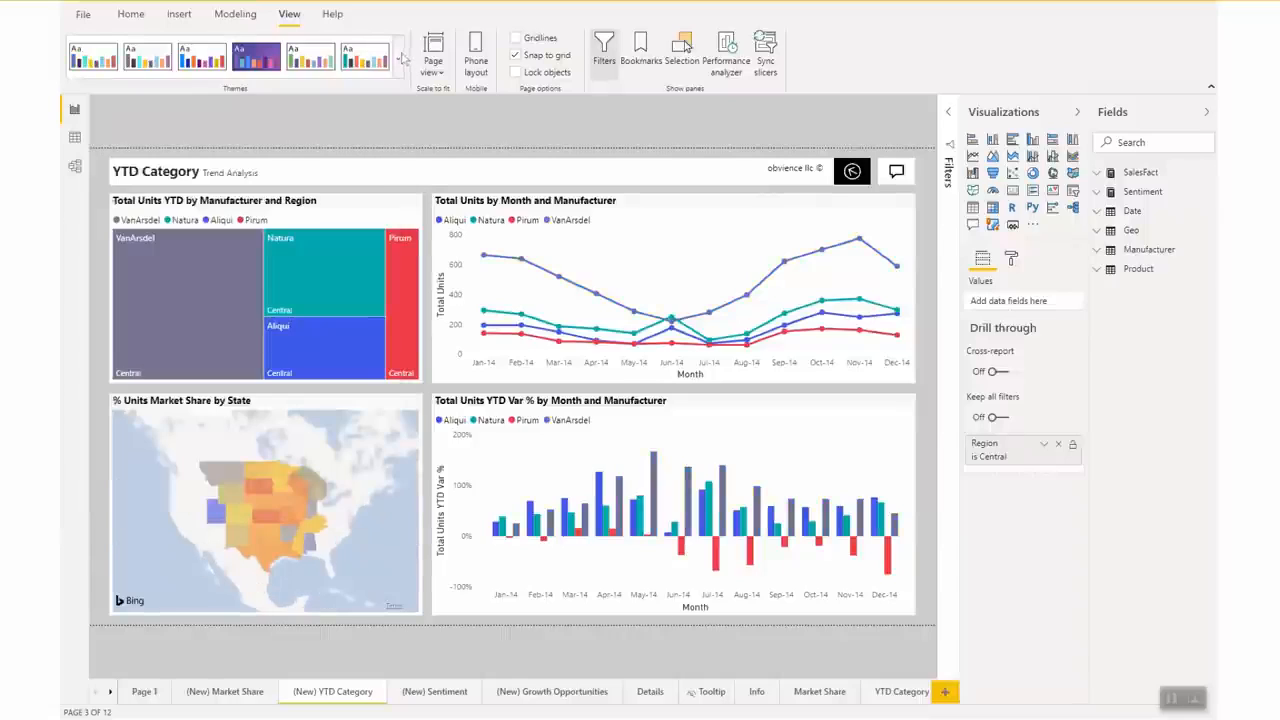
pyautogui.click(398, 60)
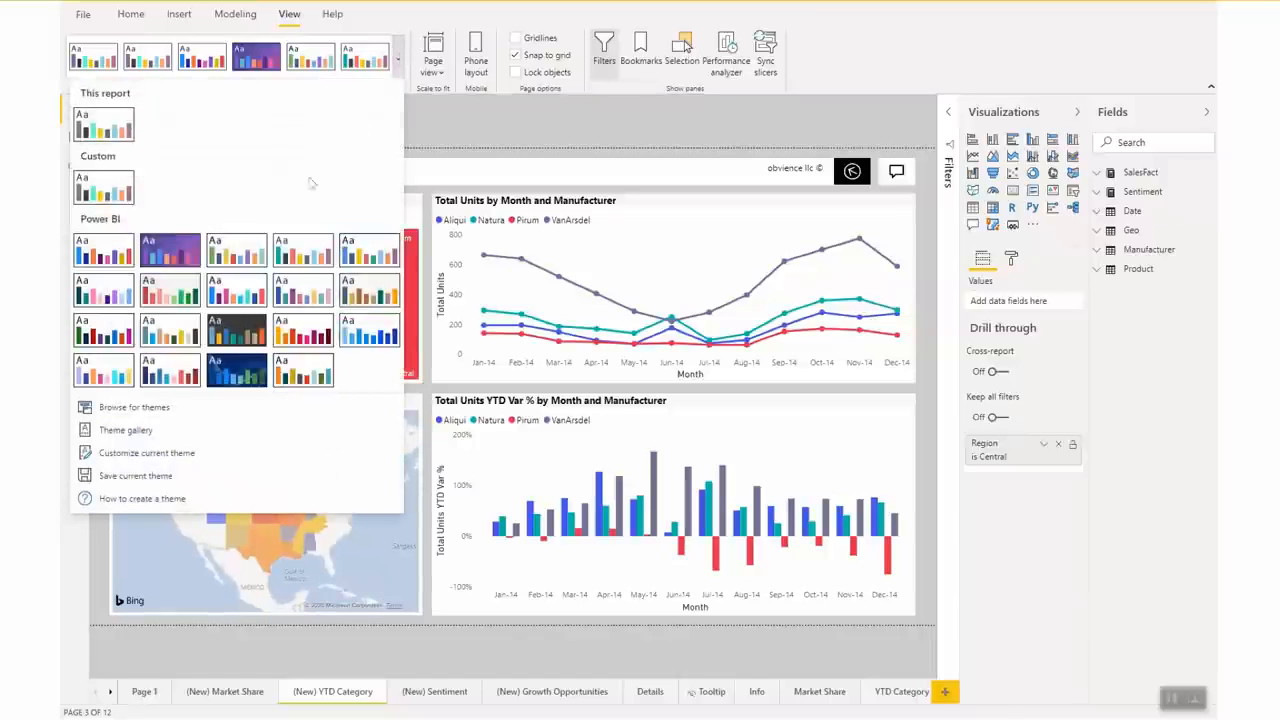
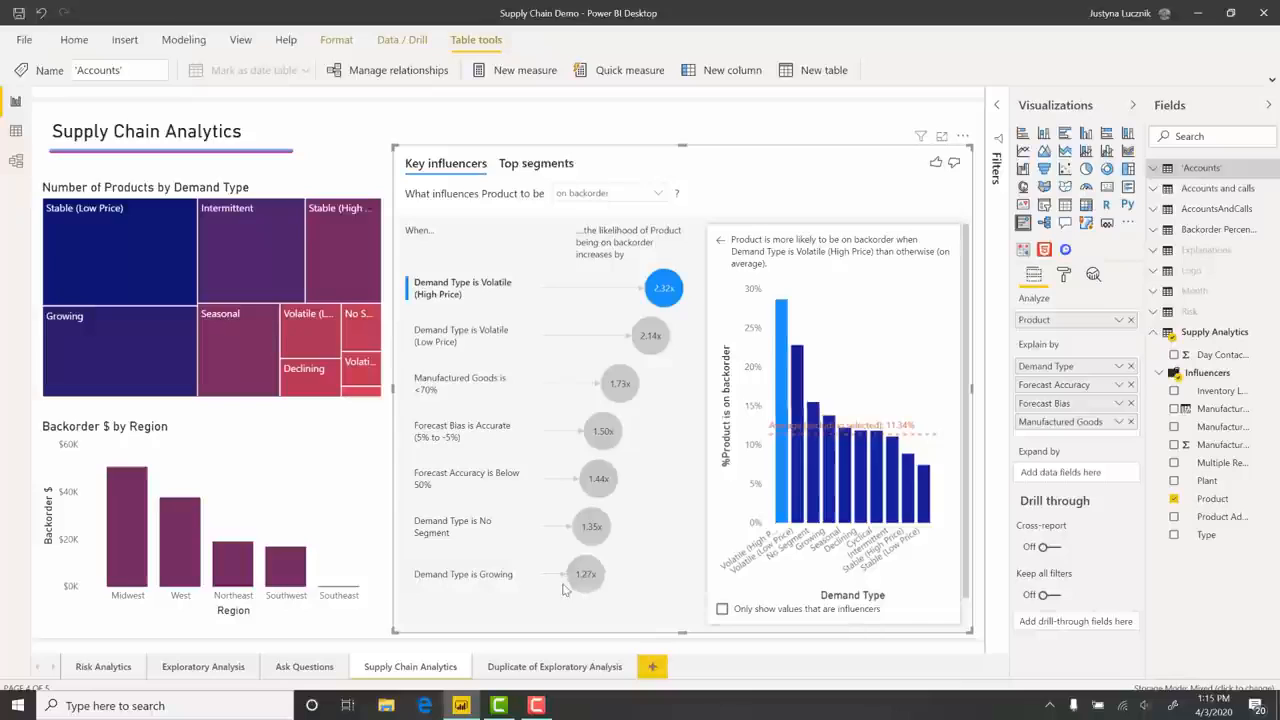
# Step: On the Duplicate of Exploratory Analysis page, select the Count of accounts decomposition tree and expand the Accounts table's fields
pyautogui.click(566, 670)
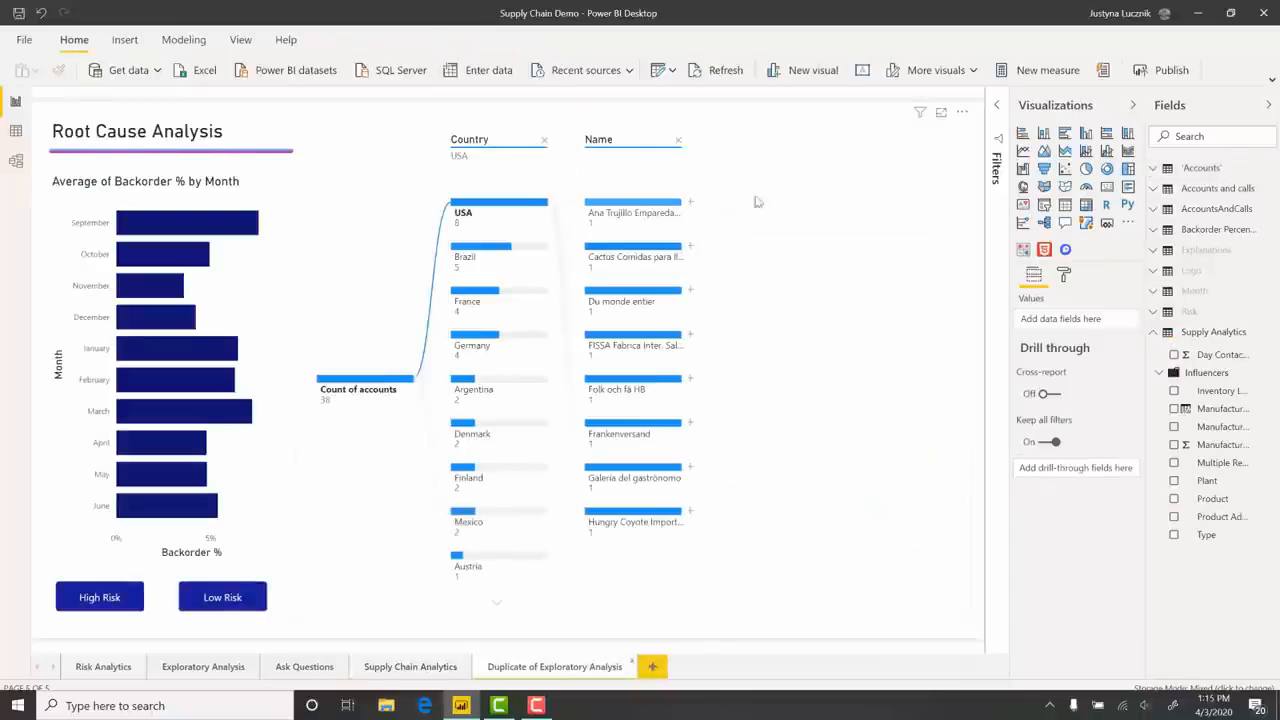
pyautogui.click(793, 202)
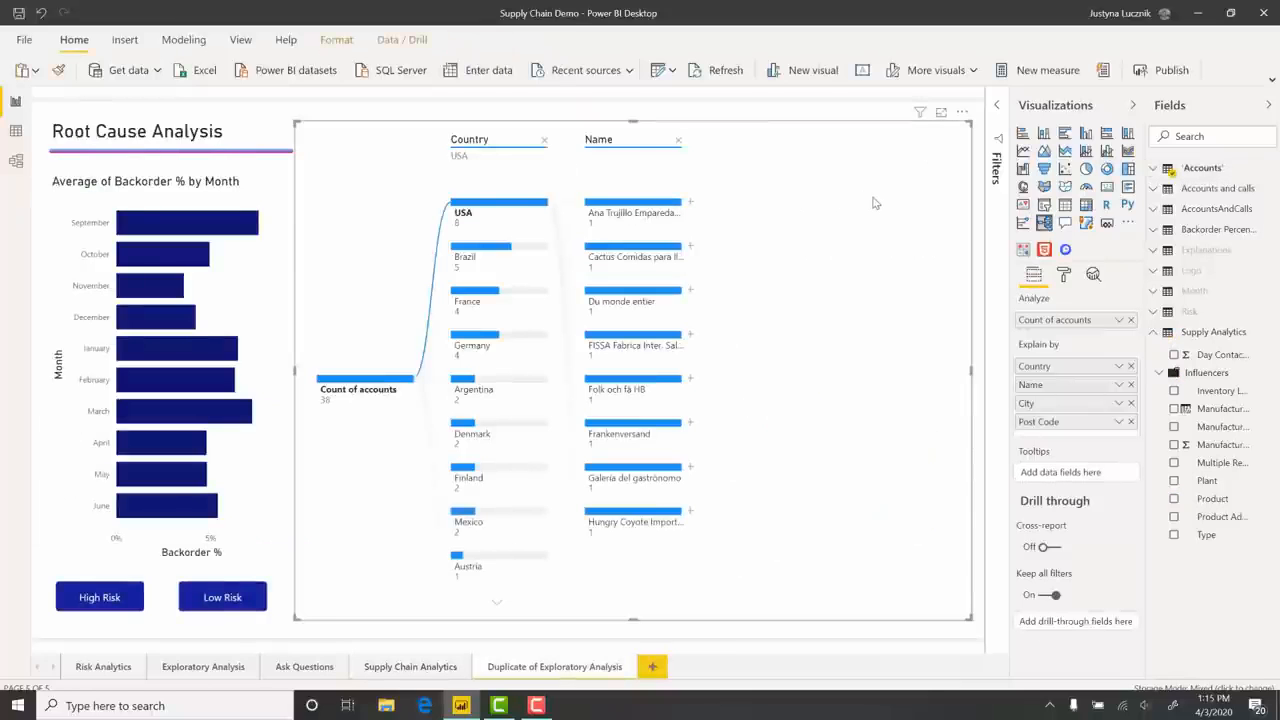
pyautogui.click(1153, 170)
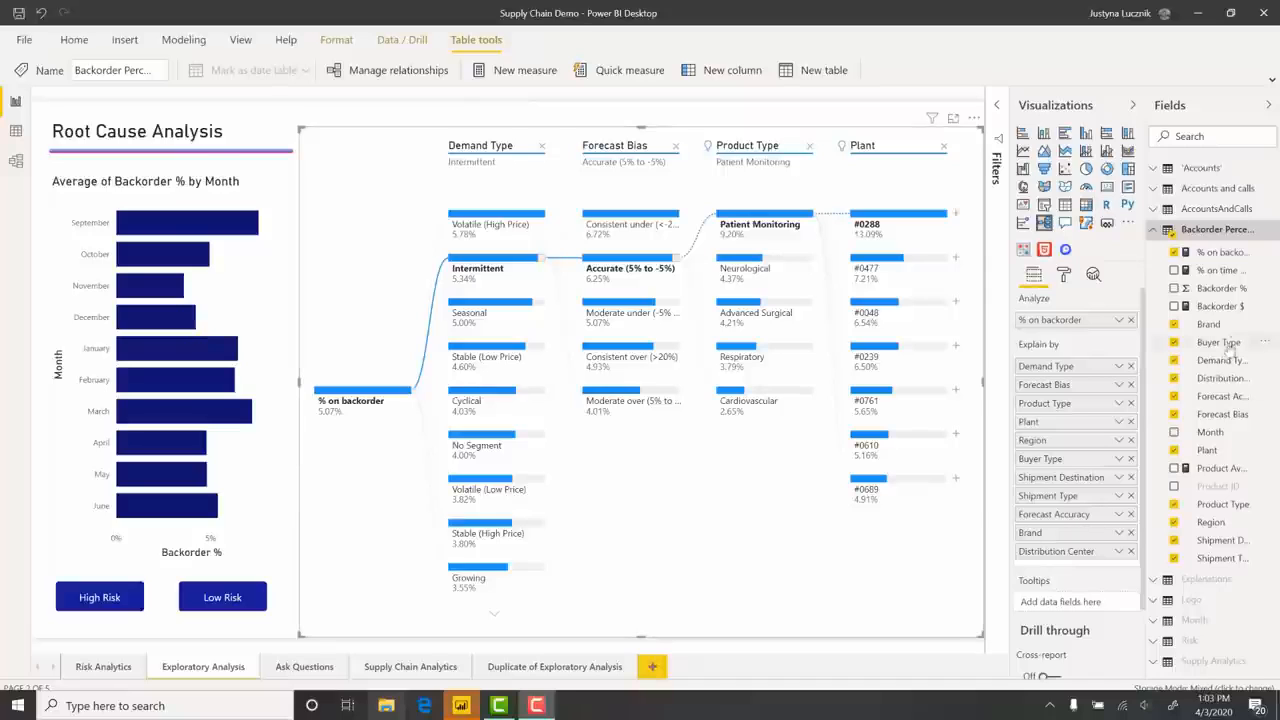
# Step: Add Backorder $ to the % on backorder decomposition tree's tooltips and check the tooltips on plant #0288 and Patient Monitoring
pyautogui.moveTo(1225, 306); pyautogui.dragTo(1082, 609)
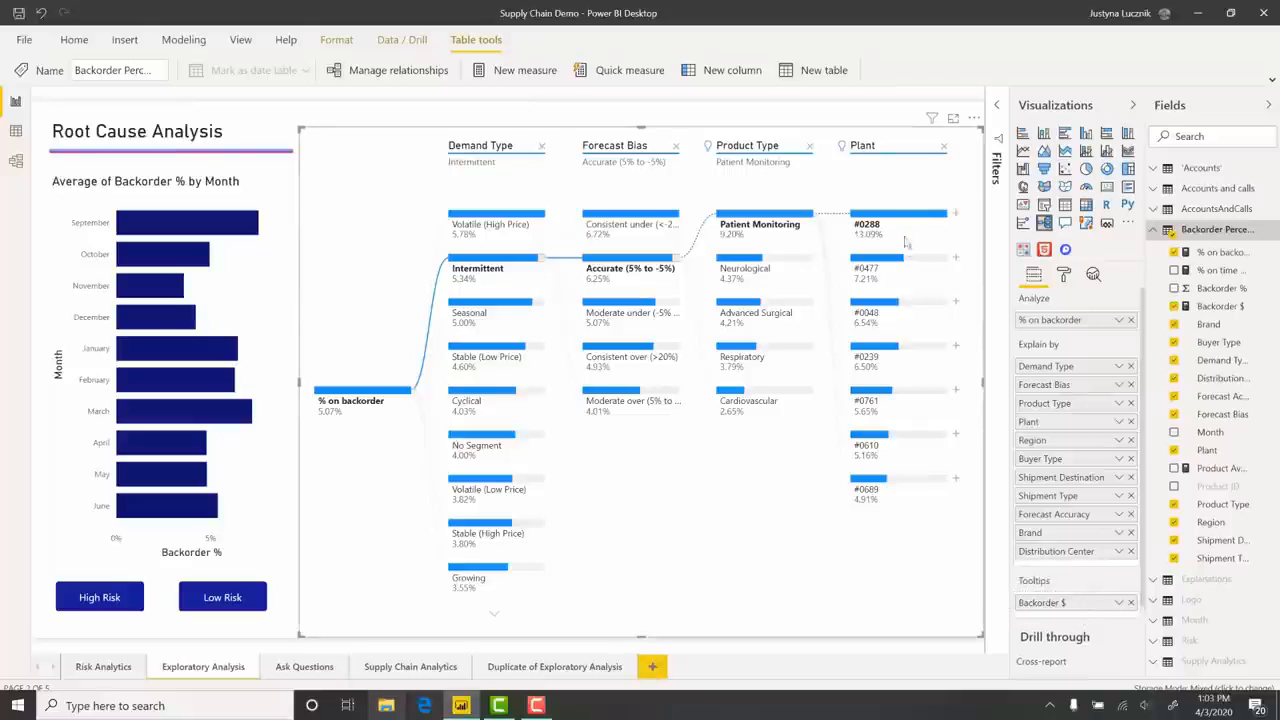
pyautogui.moveTo(897, 228)
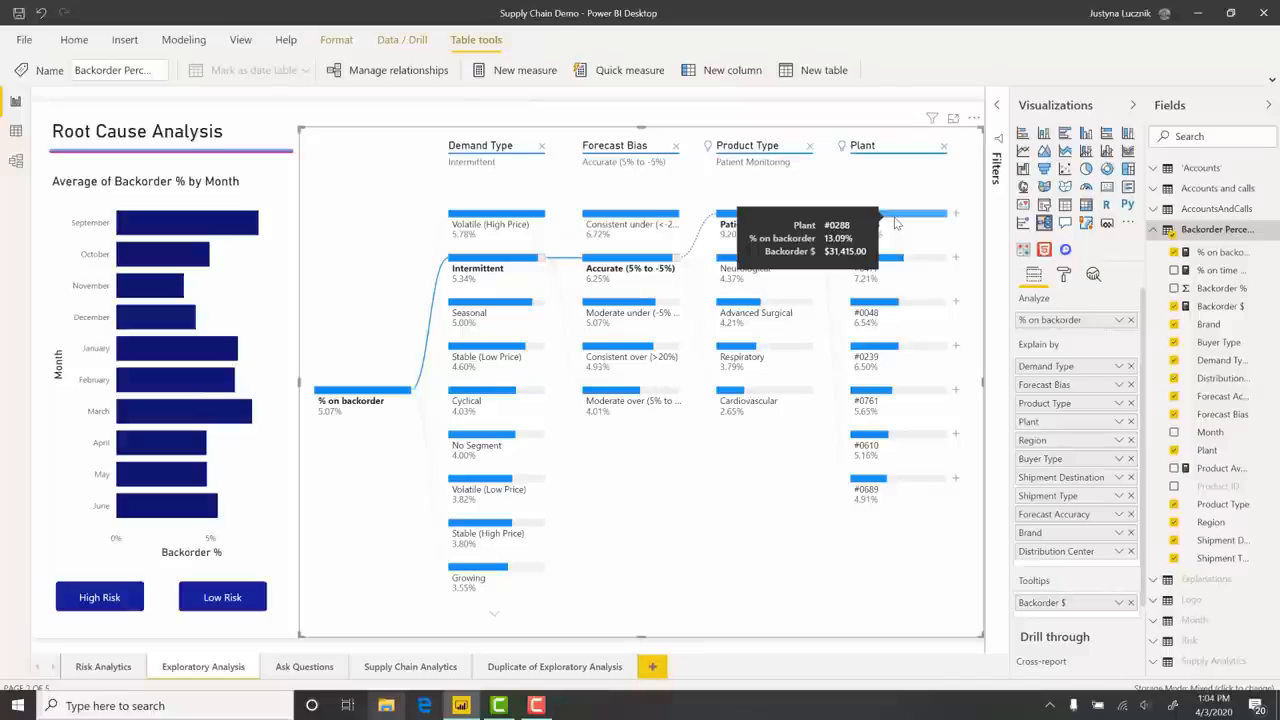
pyautogui.moveTo(776, 216)
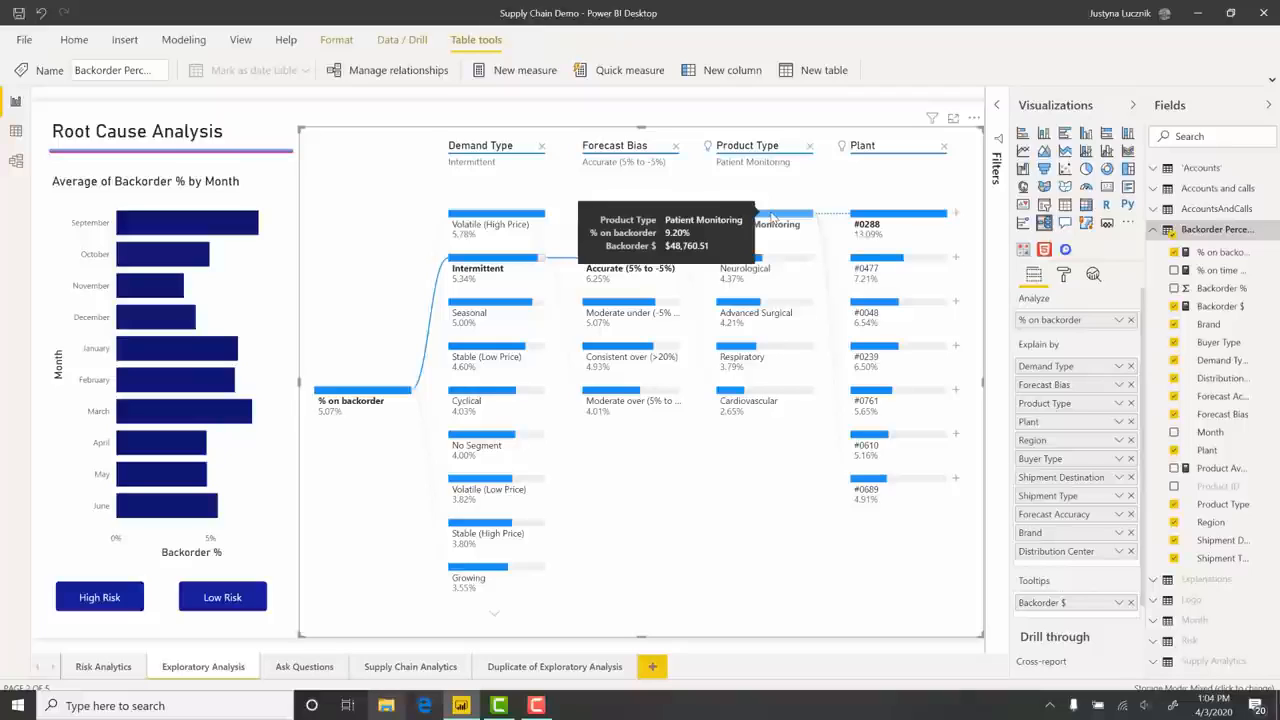
pyautogui.moveTo(650, 217)
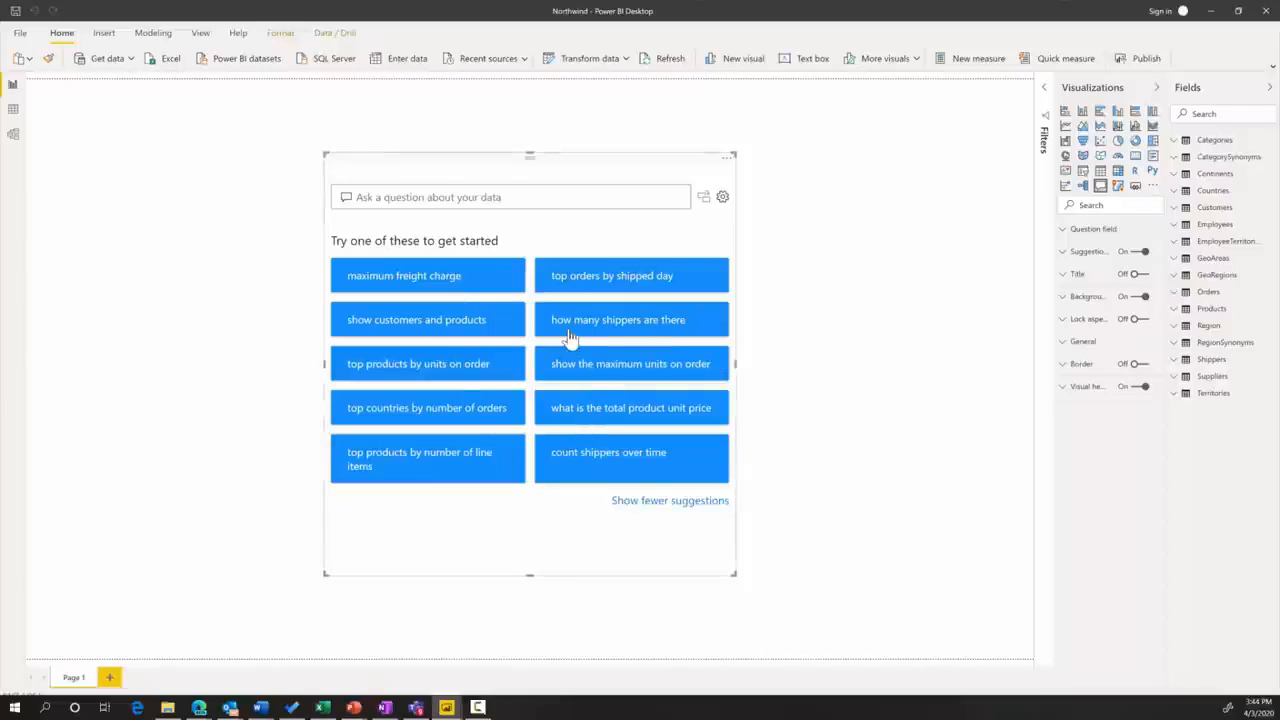
# Step: In the Q&A visual's setup, add "Top categories by total orders" as a suggested question
pyautogui.click(723, 199)
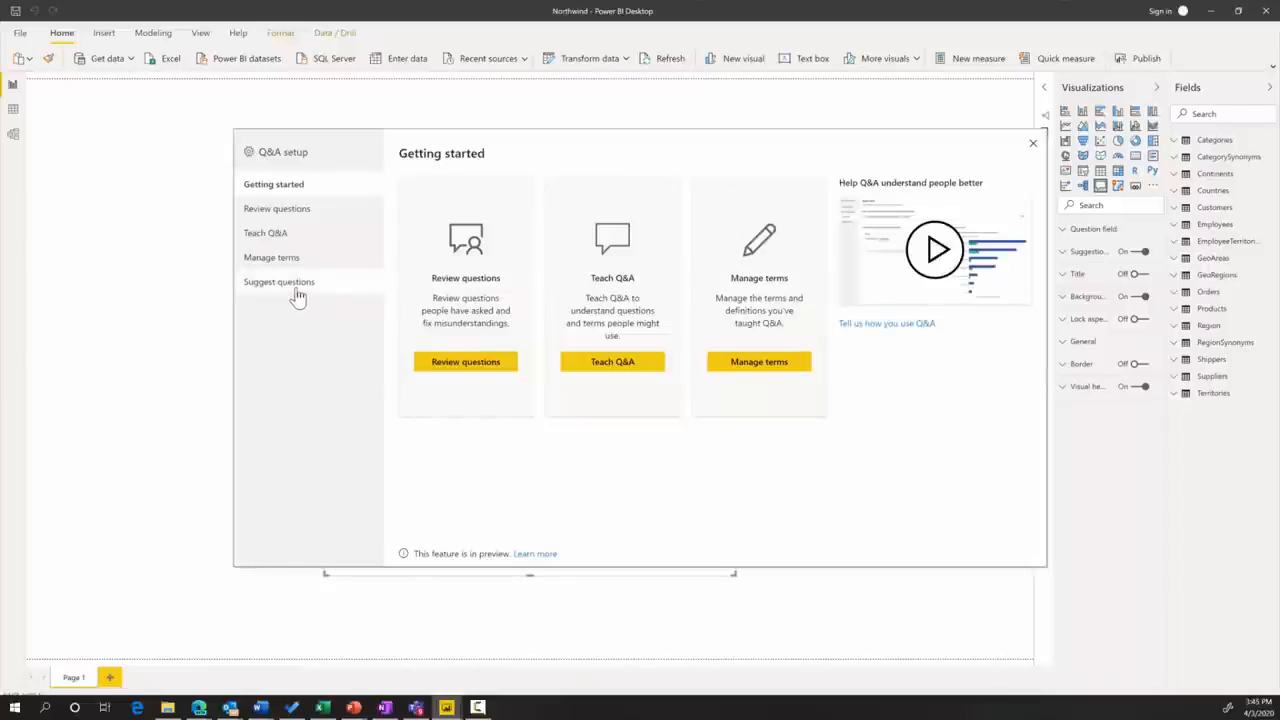
pyautogui.click(285, 283)
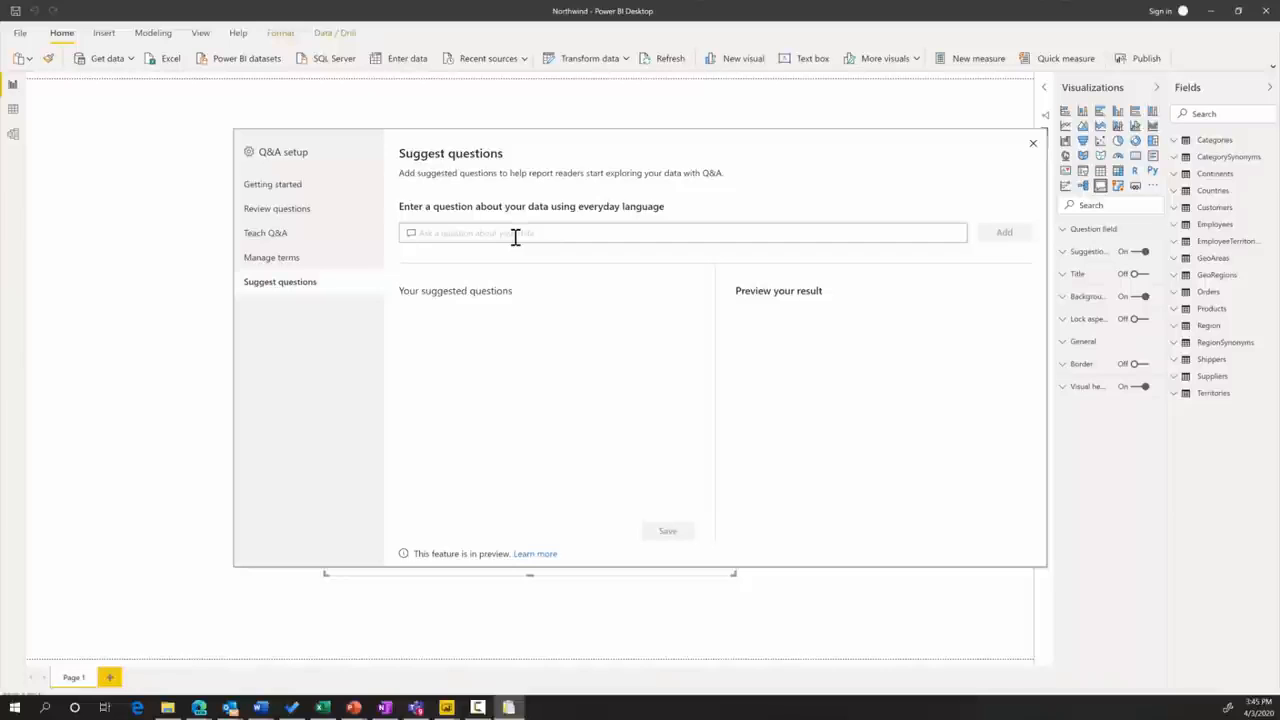
pyautogui.write('Top categories by total orders')
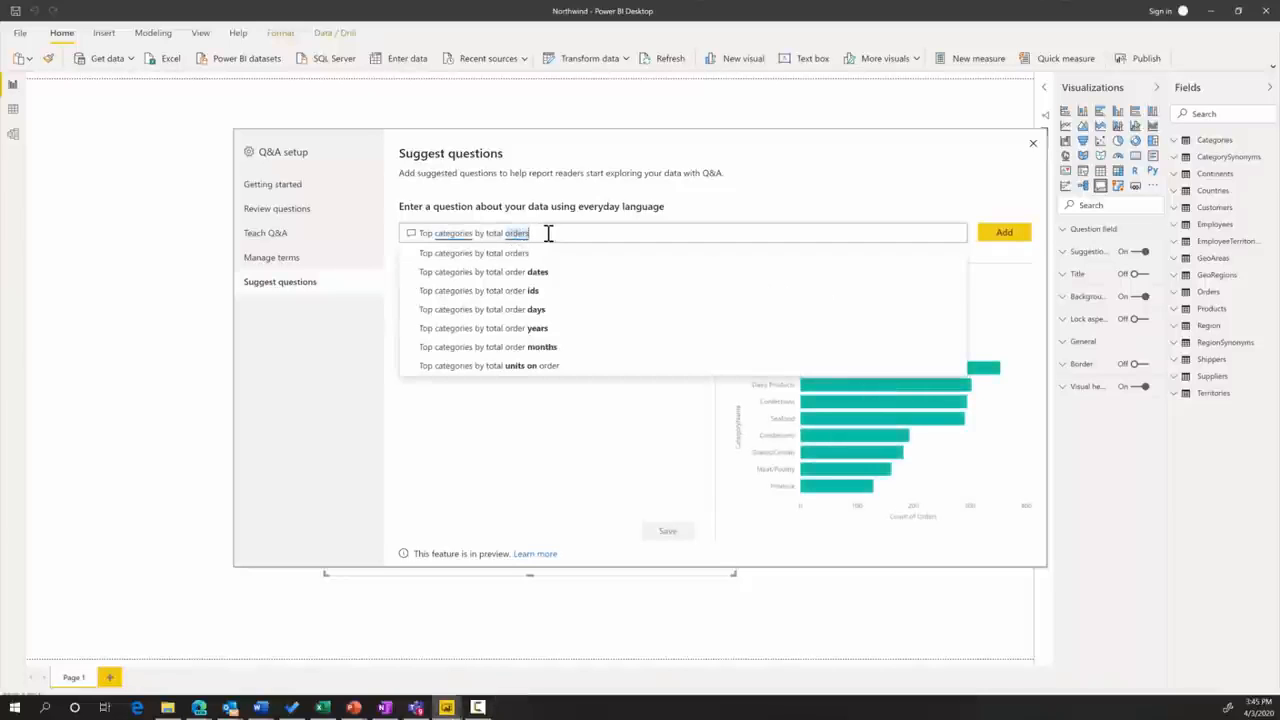
pyautogui.click(1003, 238)
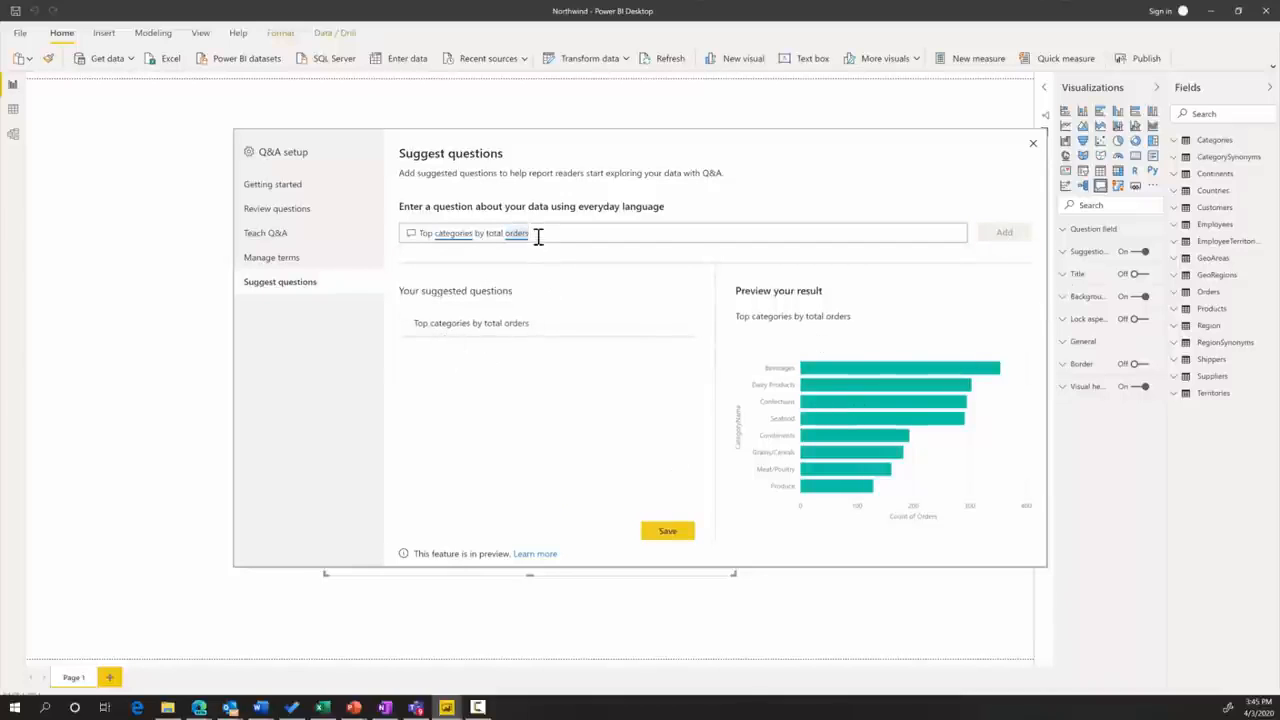
# Step: Add "Orders by shipped day" as another suggested question, save the suggestions, and return to the Q&A visual
pyautogui.moveTo(540, 234); pyautogui.dragTo(408, 233)
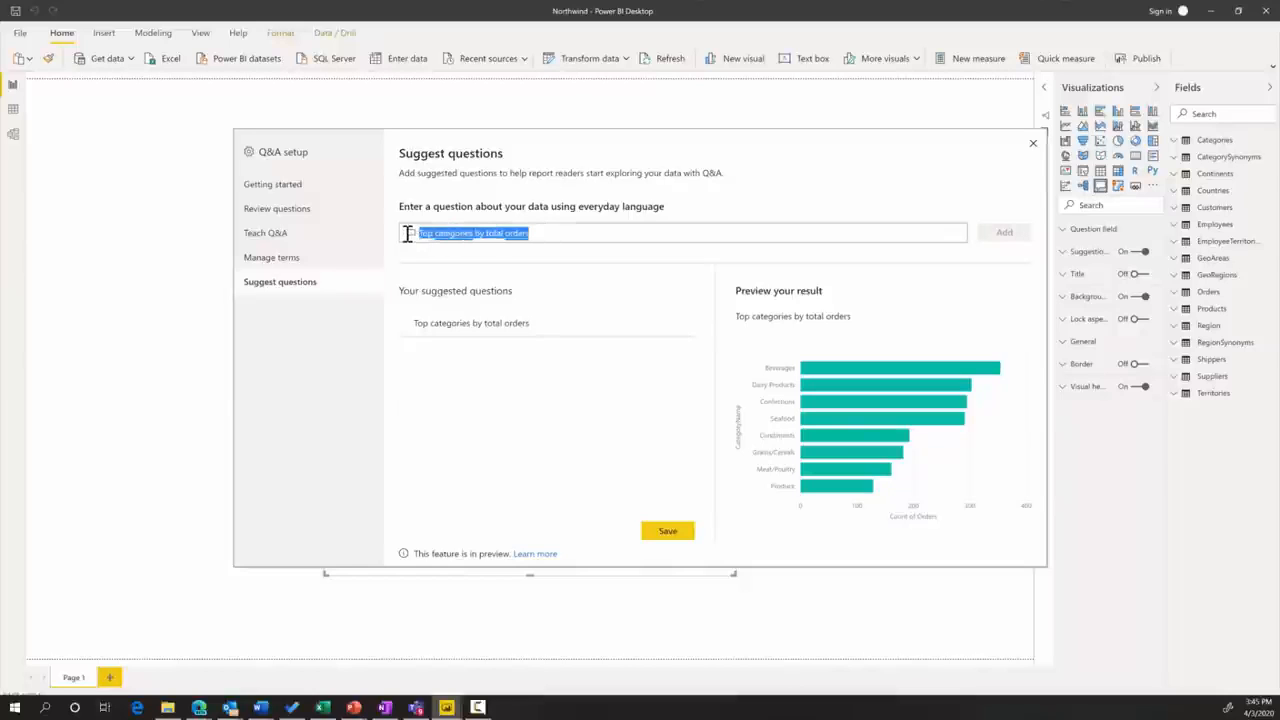
pyautogui.press('BackSpace')
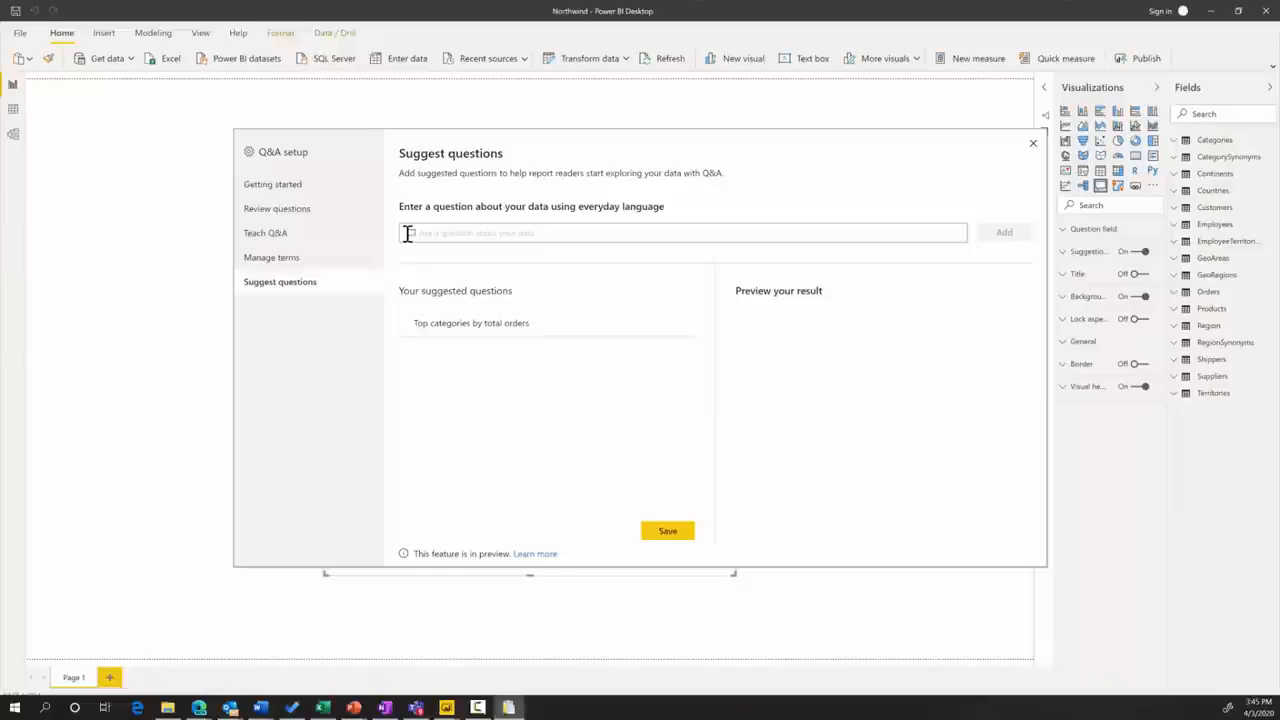
pyautogui.write('Orders by shipped day')
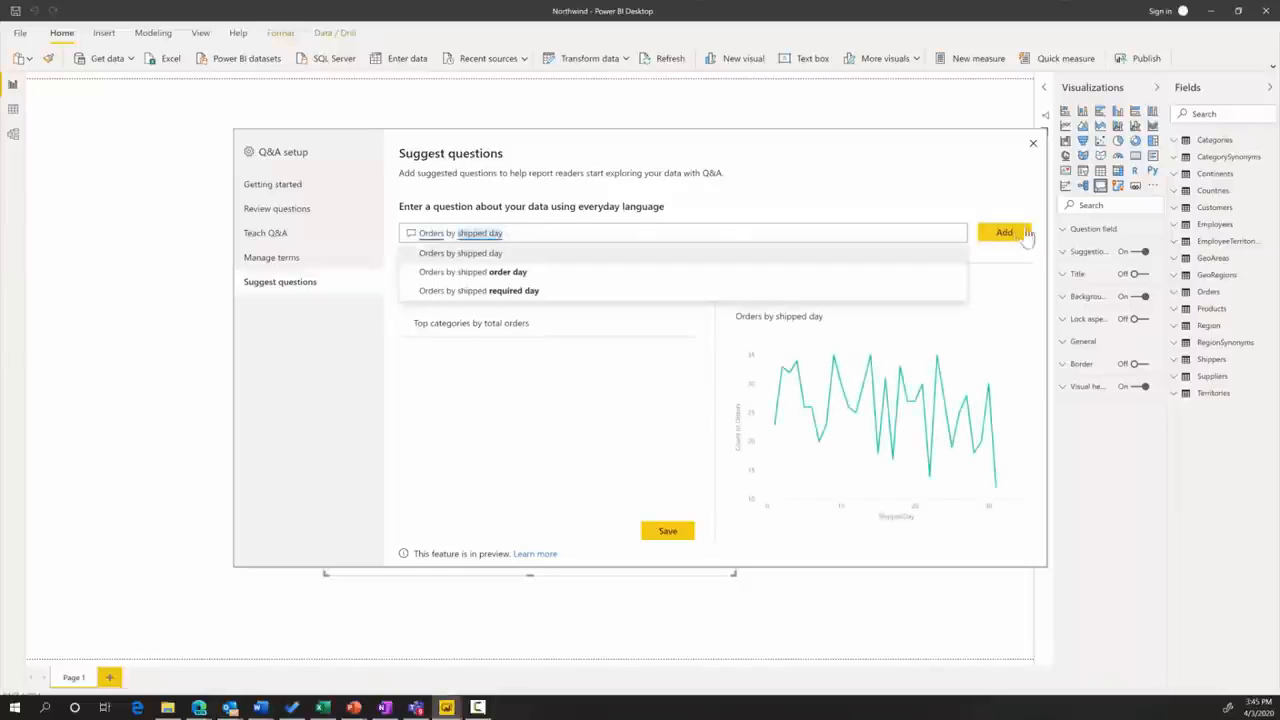
pyautogui.click(1008, 240)
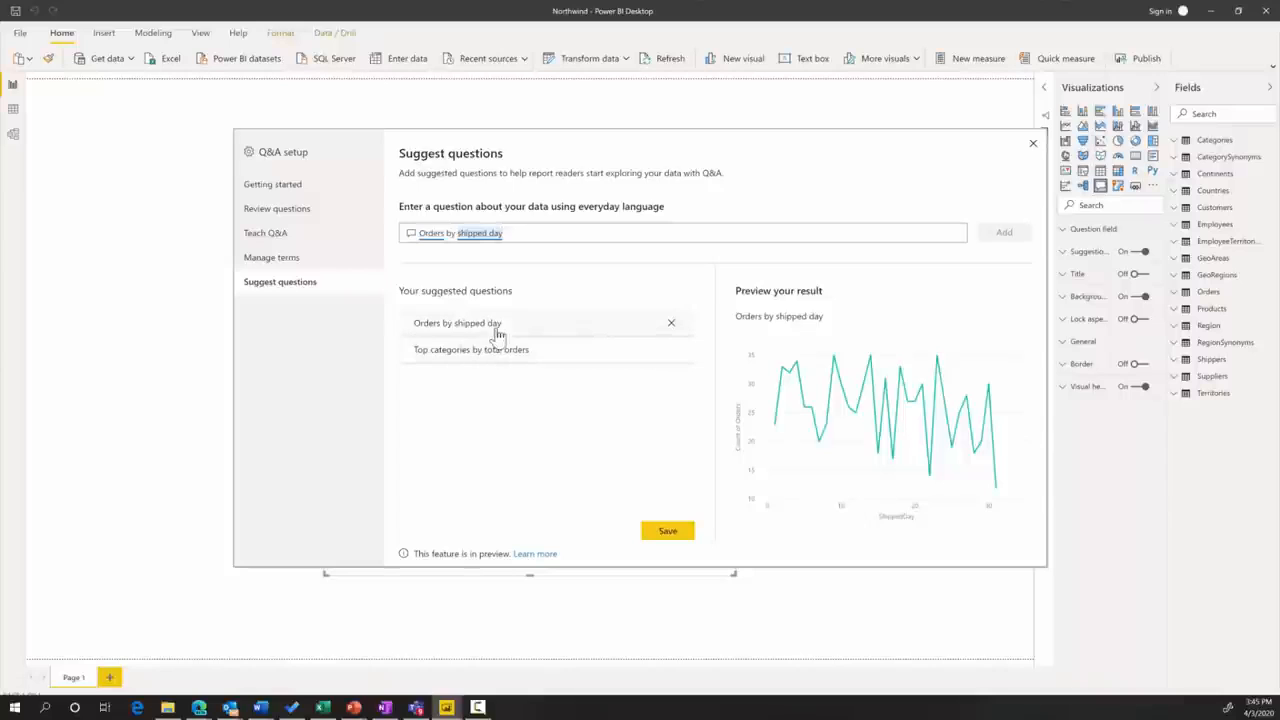
pyautogui.click(668, 541)
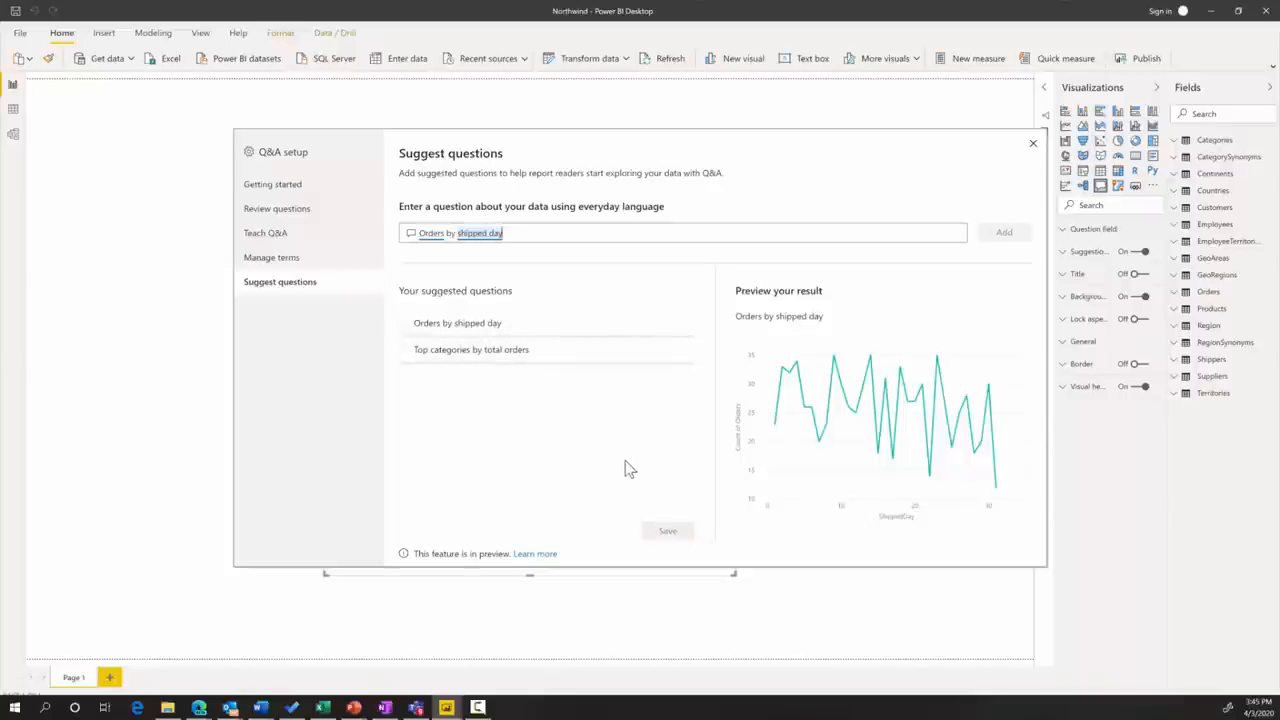
pyautogui.click(1033, 143)
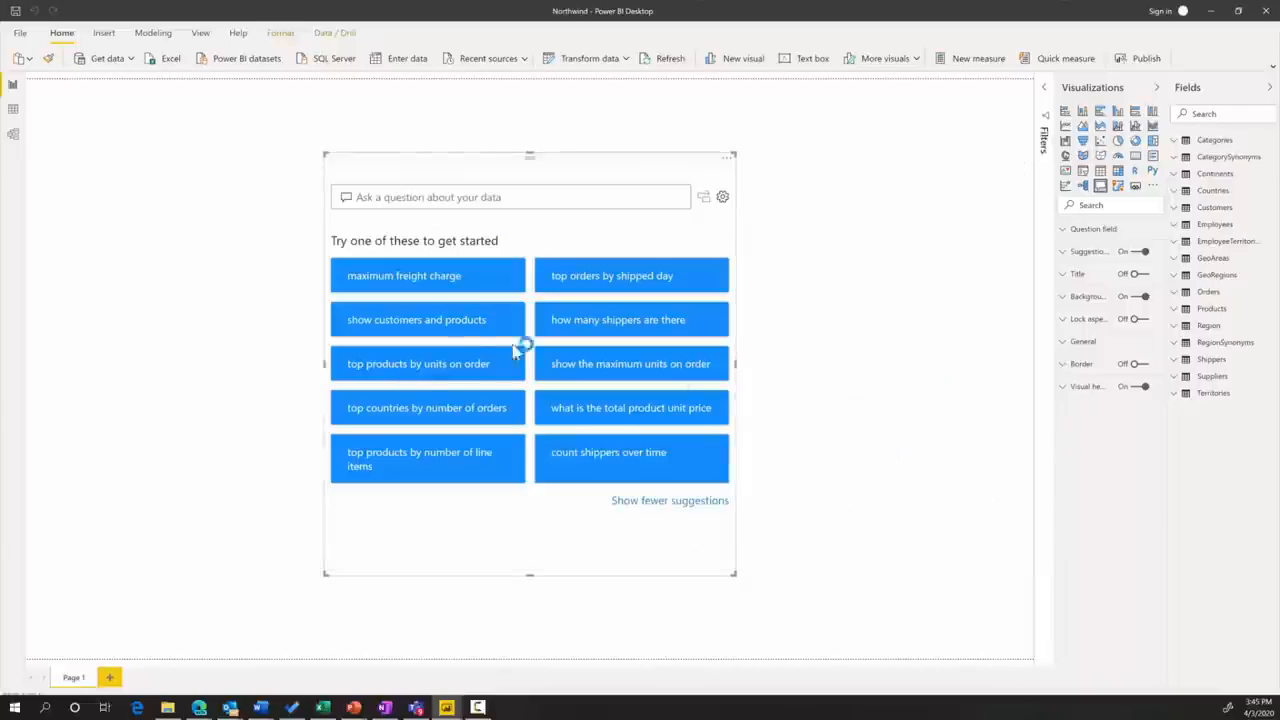
pyautogui.click(461, 360)
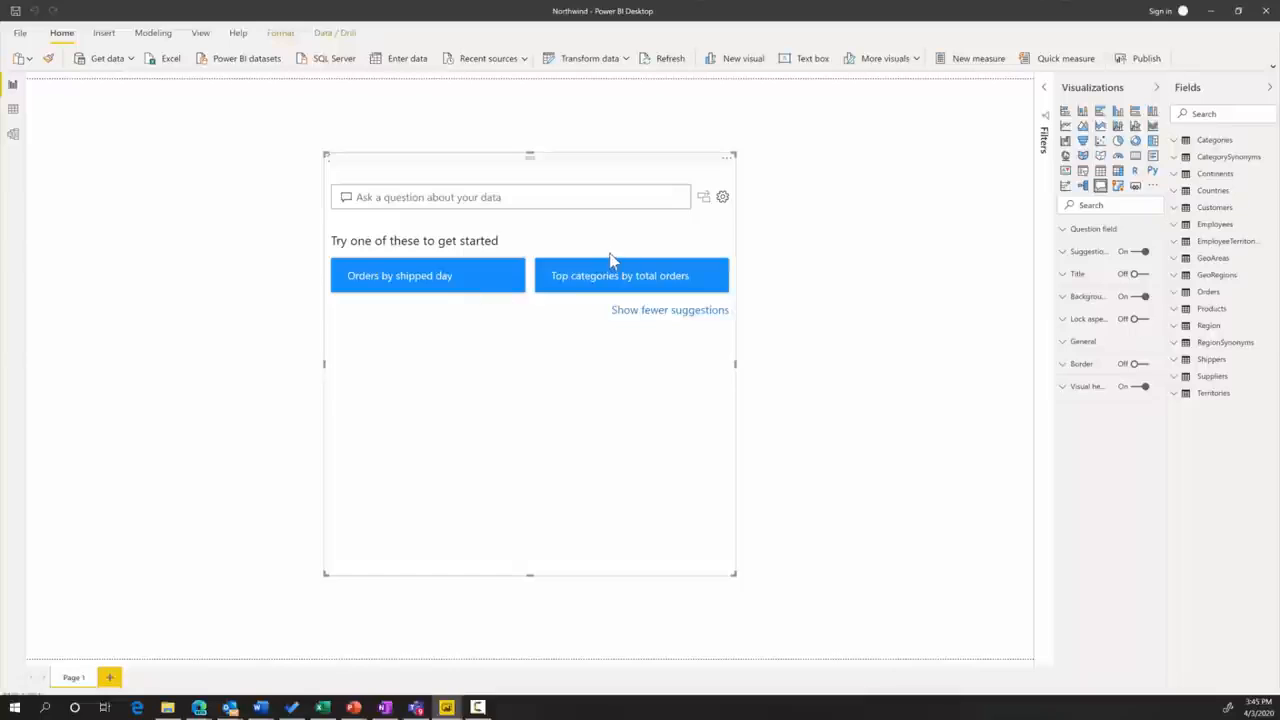
# Step: Submit the question "Profitable customers by country" to Teach Q&A
pyautogui.click(722, 198)
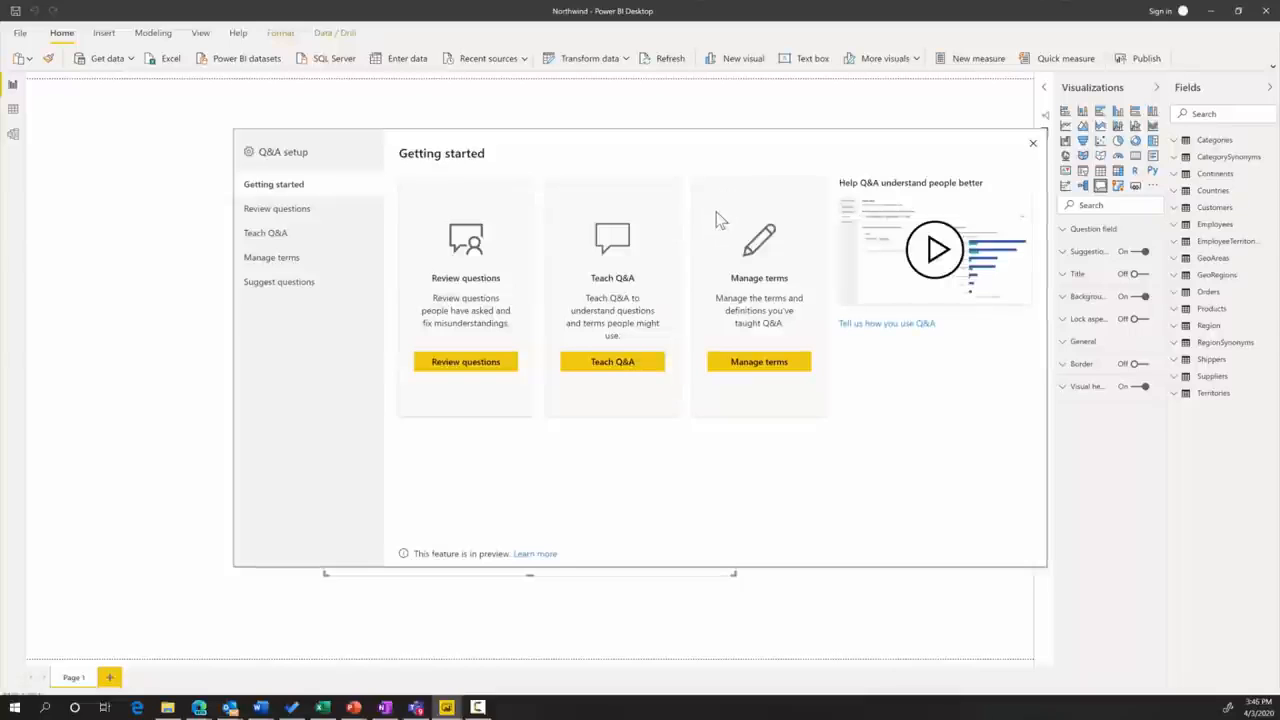
pyautogui.click(289, 236)
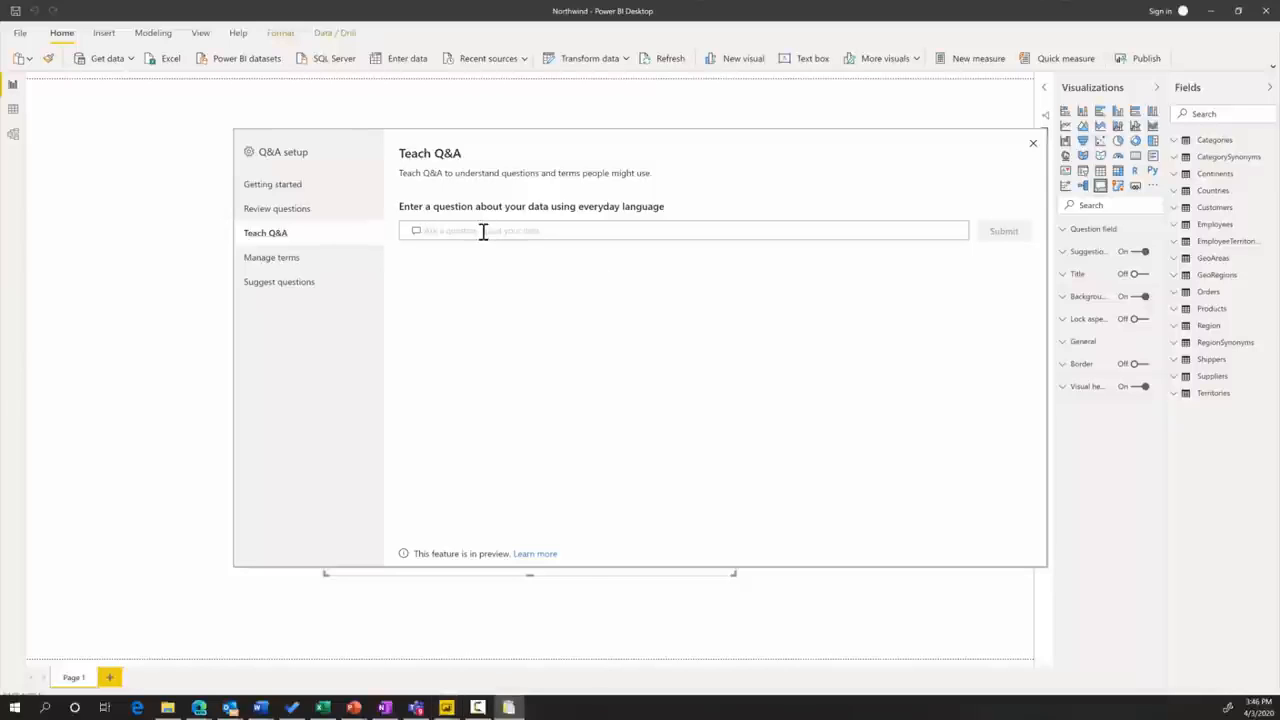
pyautogui.write('Profitable customers by country')
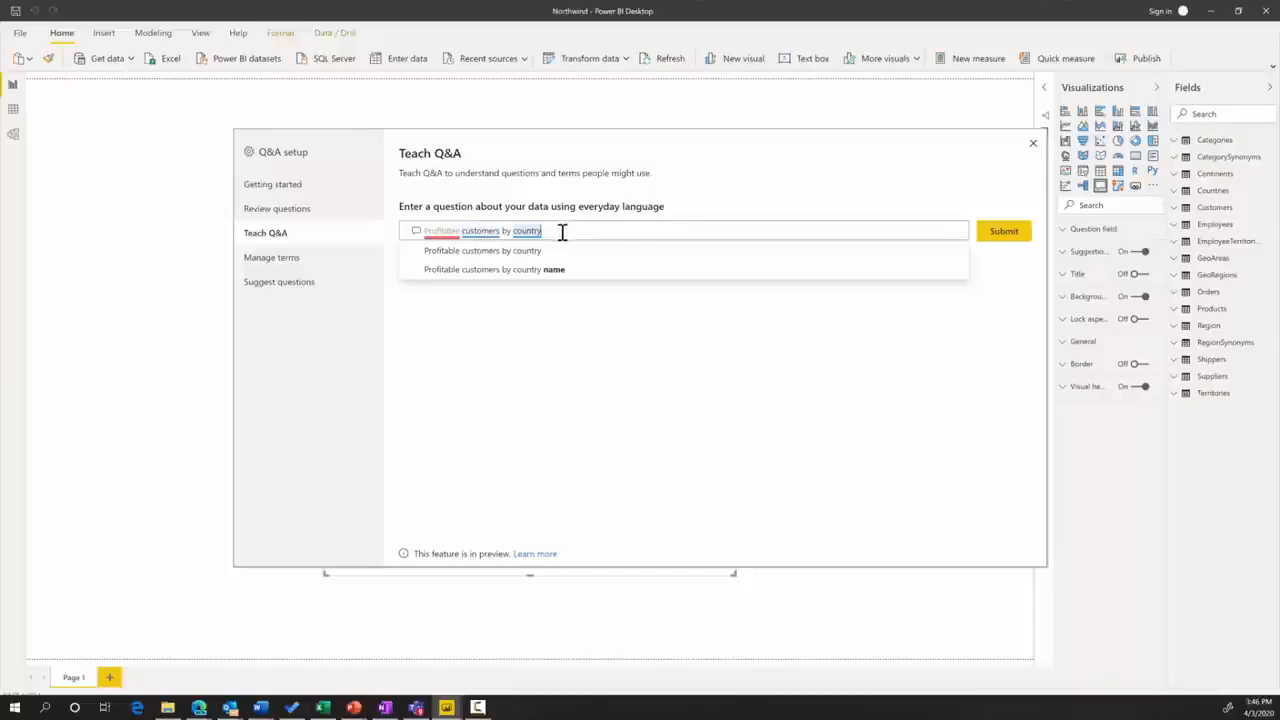
pyautogui.click(1004, 238)
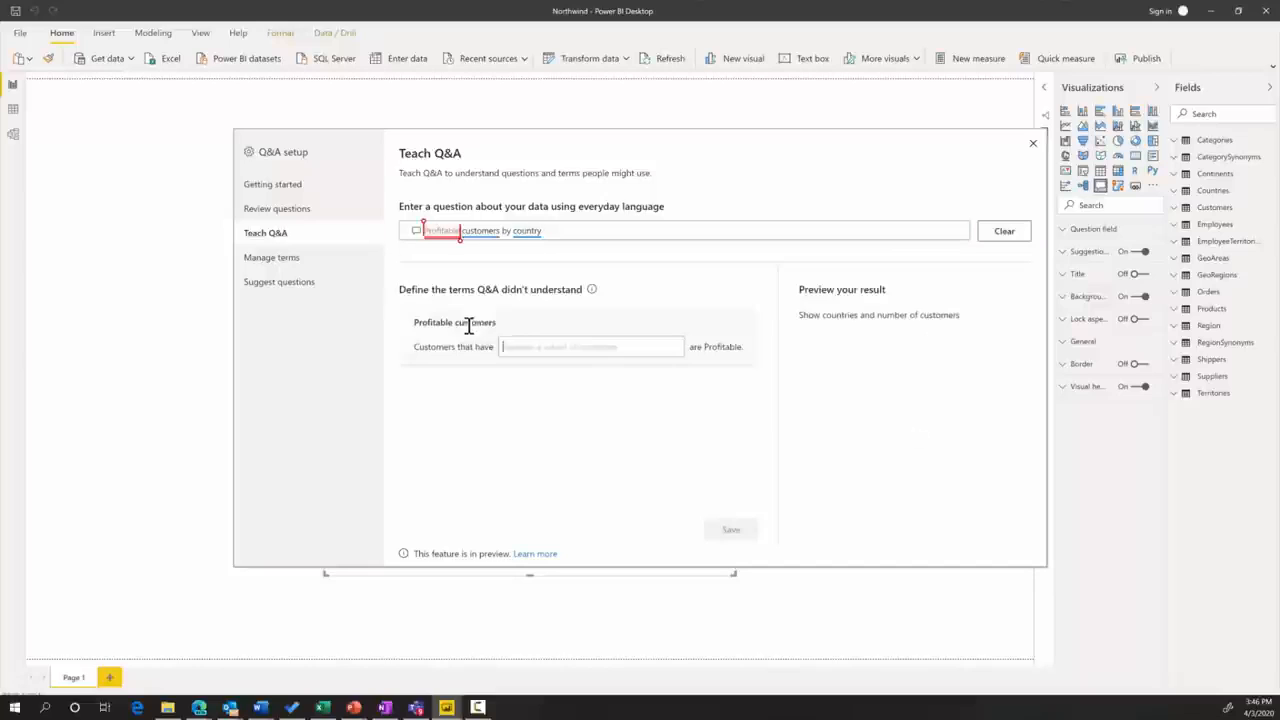
# Step: Define profitable customers as those with "total orders > 15", check the countries on the preview map, and save the definition
pyautogui.click(521, 348)
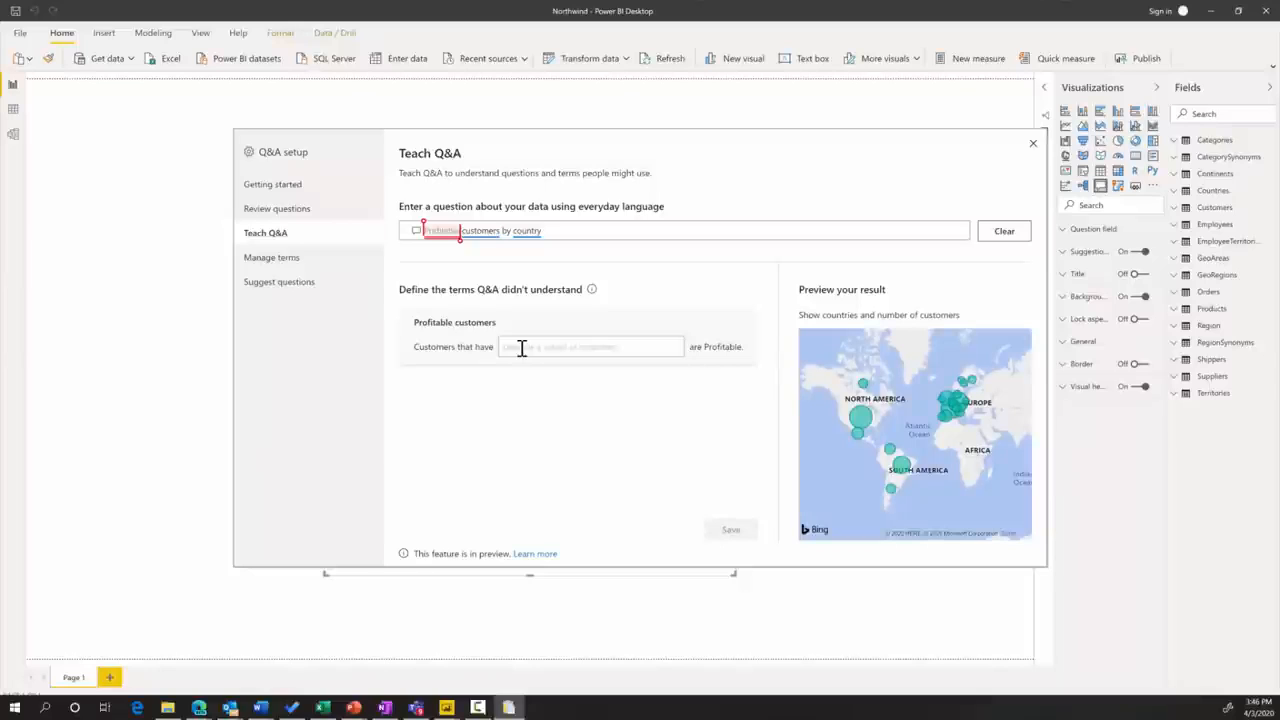
pyautogui.write('total orders > 15')
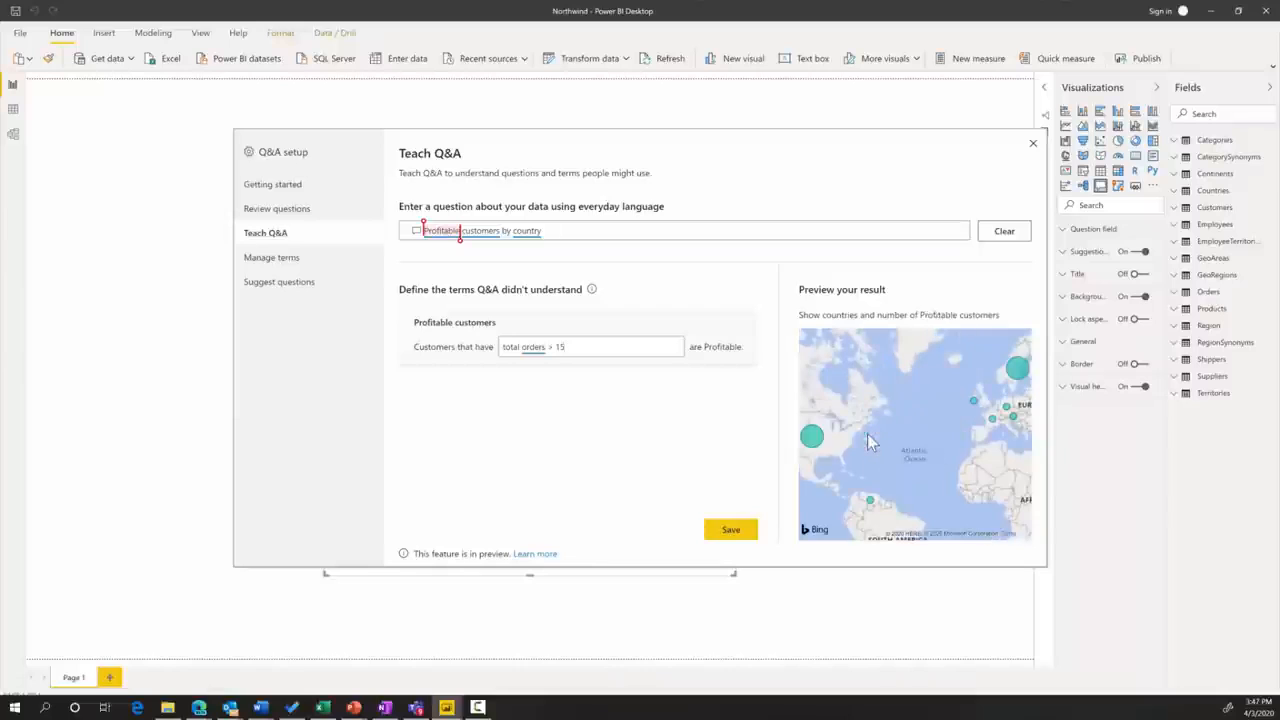
pyautogui.moveTo(811, 440)
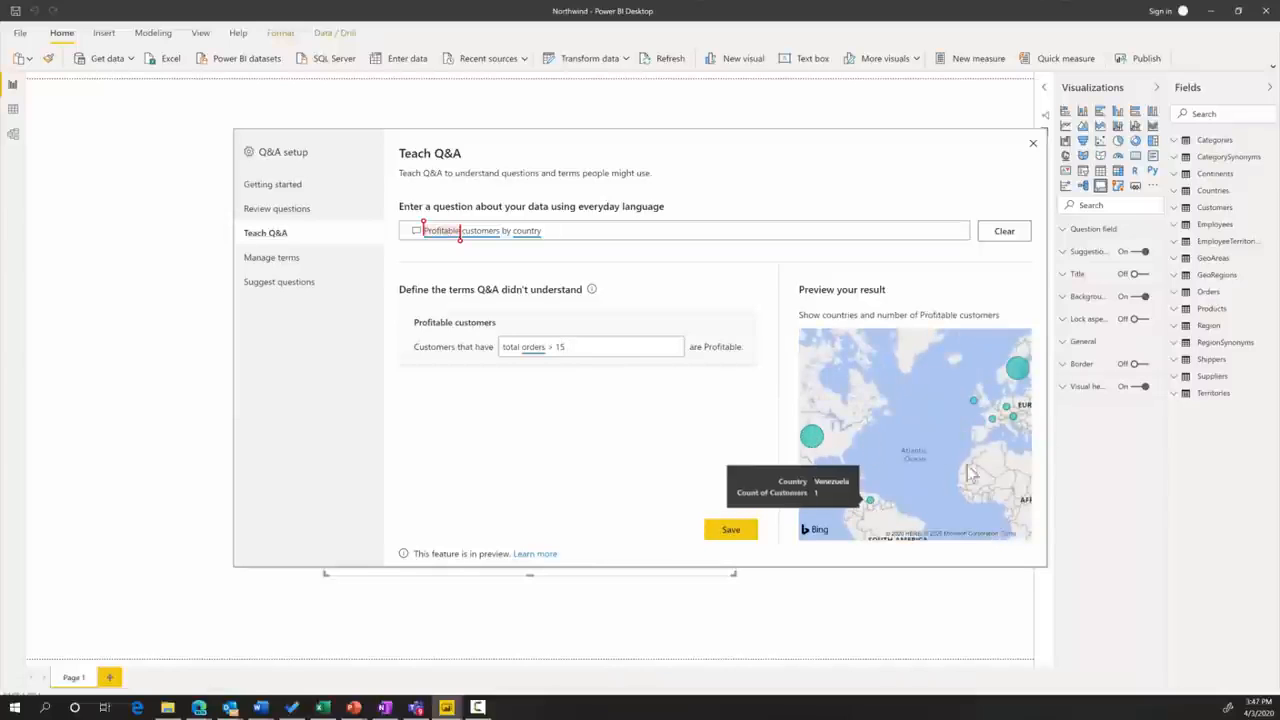
pyautogui.moveTo(1002, 418)
pyautogui.moveTo(999, 376)
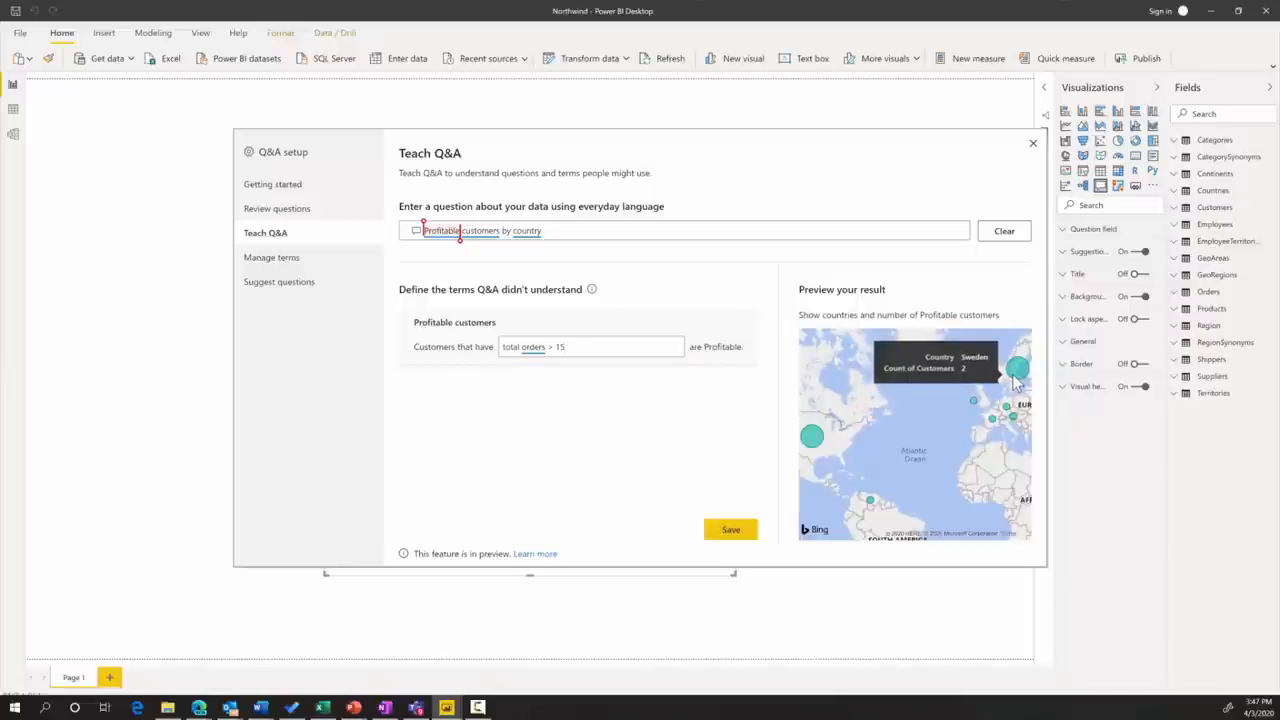
pyautogui.click(730, 538)
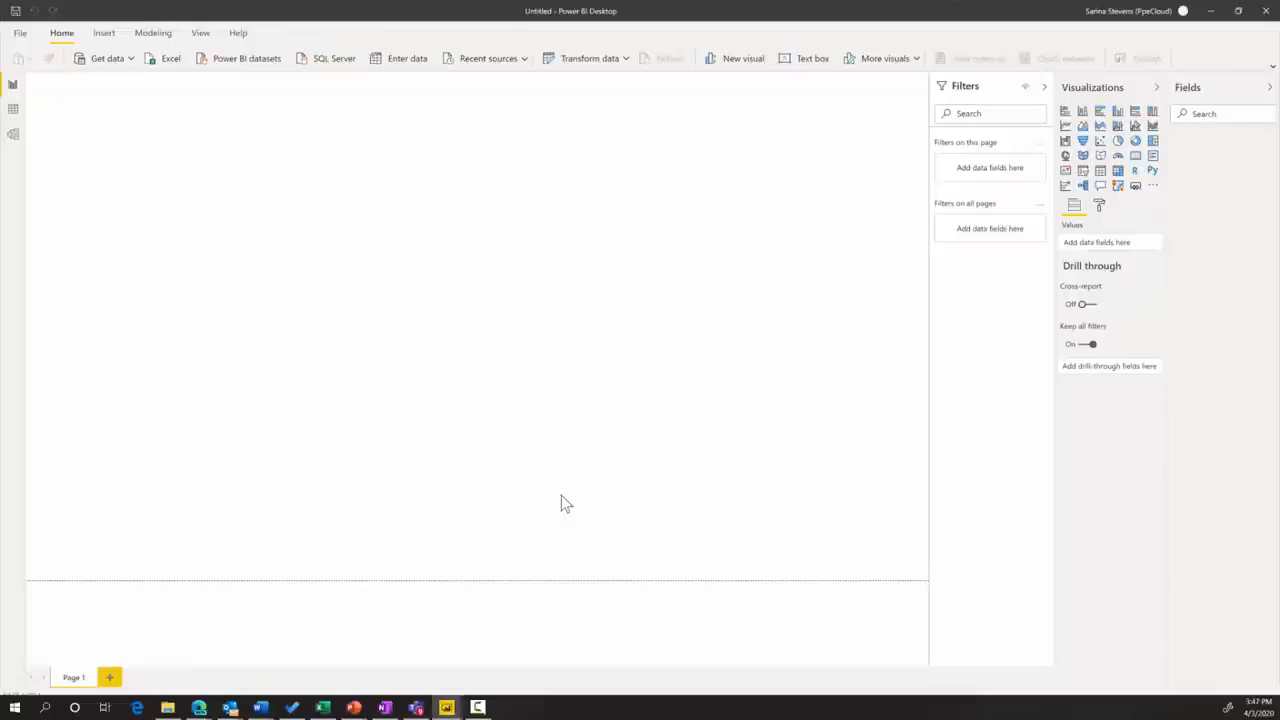
# Step: Connect the empty report to the SummerOlympics Power BI dataset
pyautogui.click(130, 62)
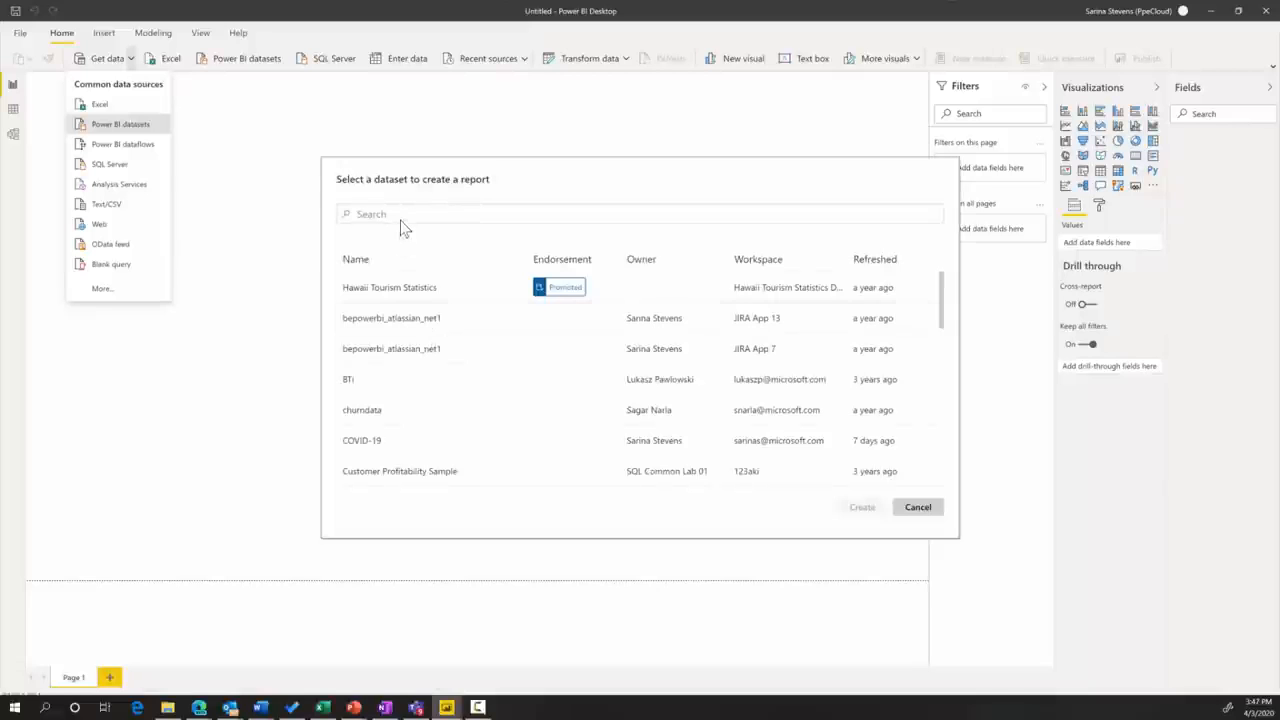
pyautogui.click(402, 214)
pyautogui.write('summ')
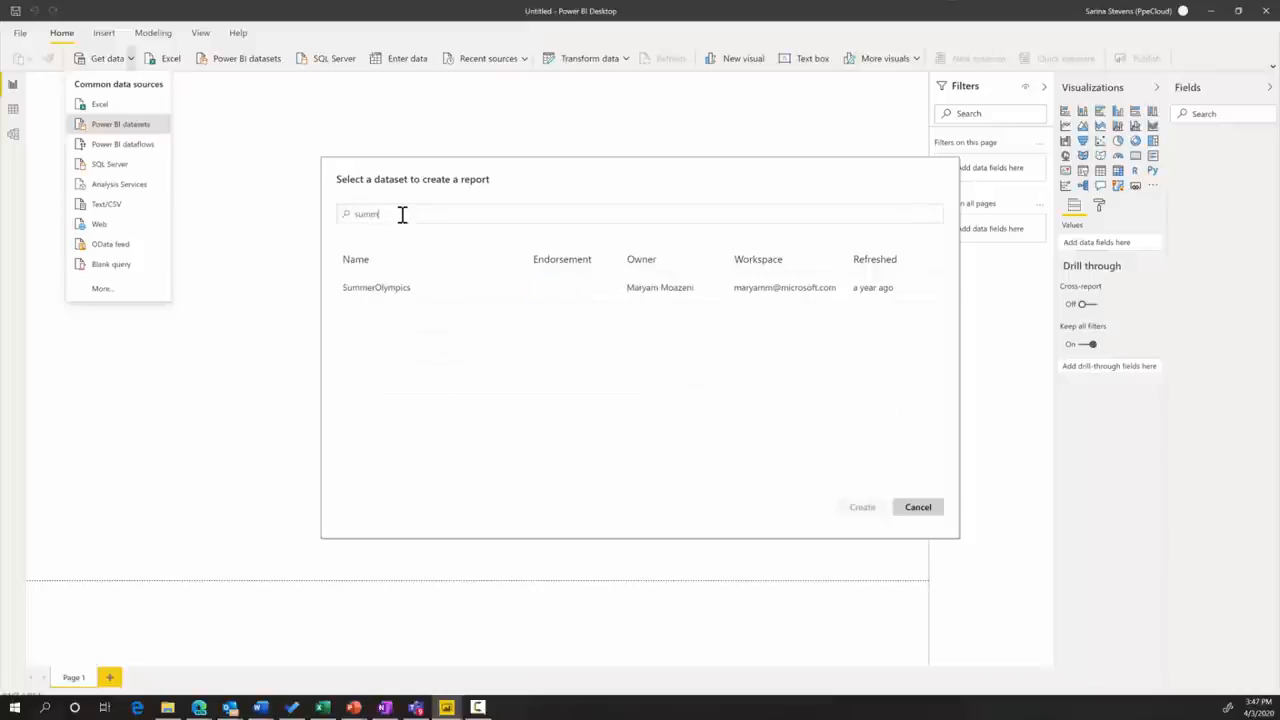
pyautogui.click(408, 288)
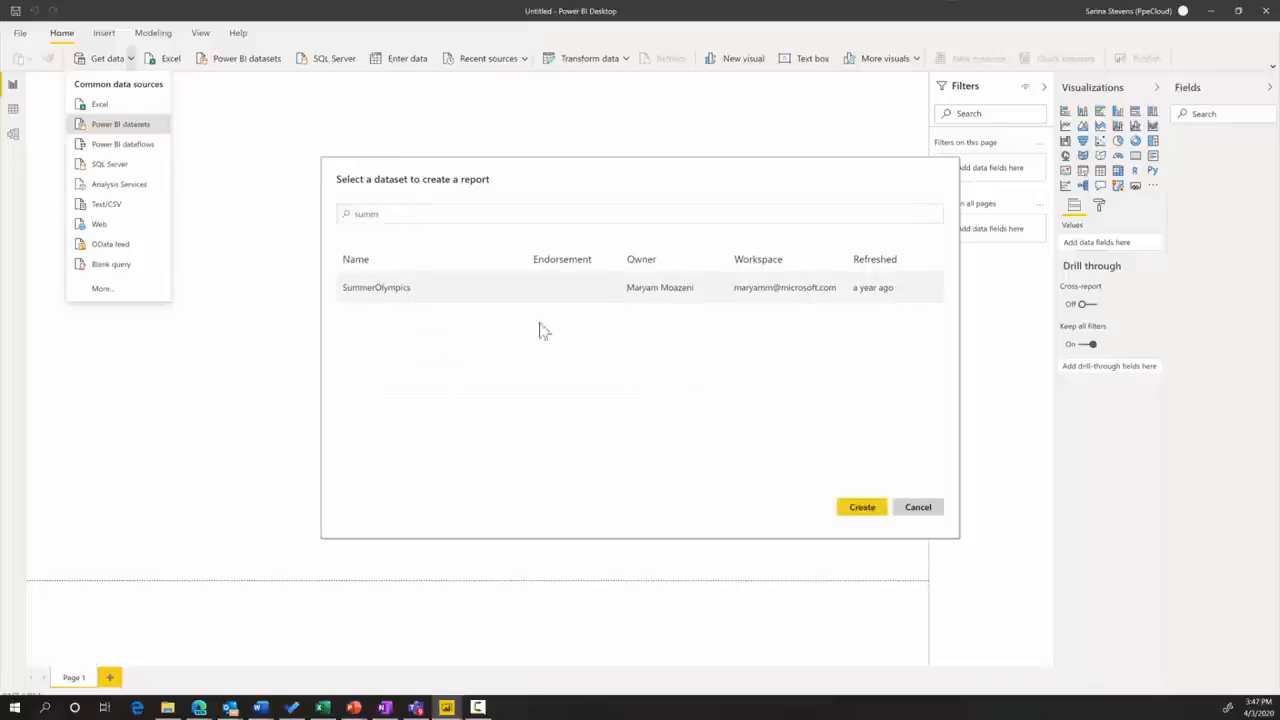
pyautogui.click(862, 507)
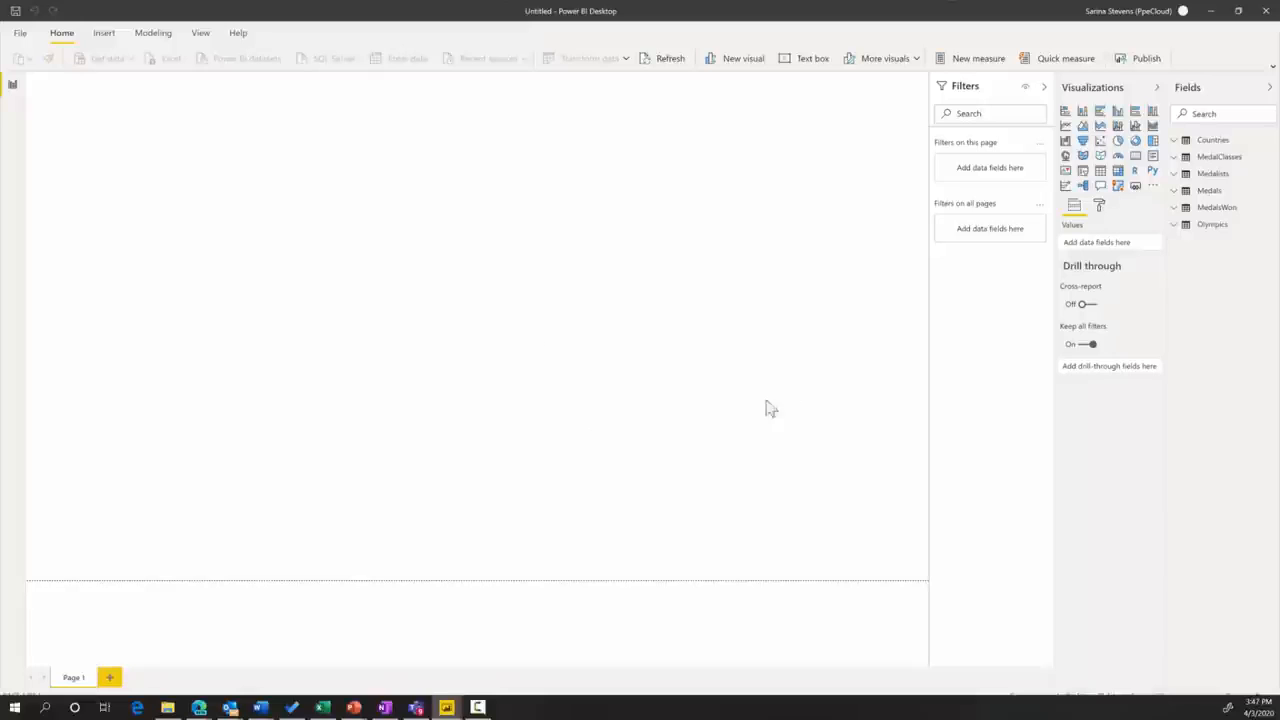
# Step: Add a Q&A visual to the blank page, move it toward the page's centre and enlarge it
pyautogui.click(1100, 187)
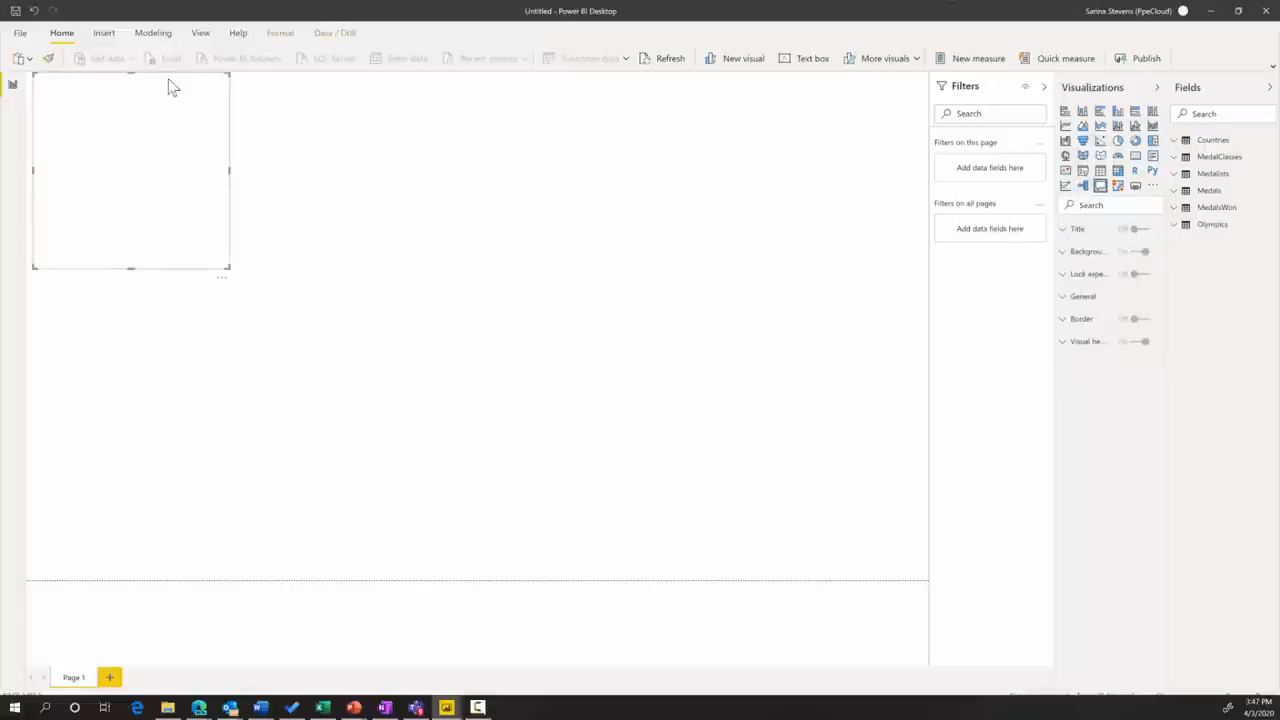
pyautogui.moveTo(171, 82); pyautogui.dragTo(389, 205)
pyautogui.moveTo(451, 394); pyautogui.dragTo(669, 524)
# Step: Ask "medals by country" in the new Q&A visual
pyautogui.click(401, 223)
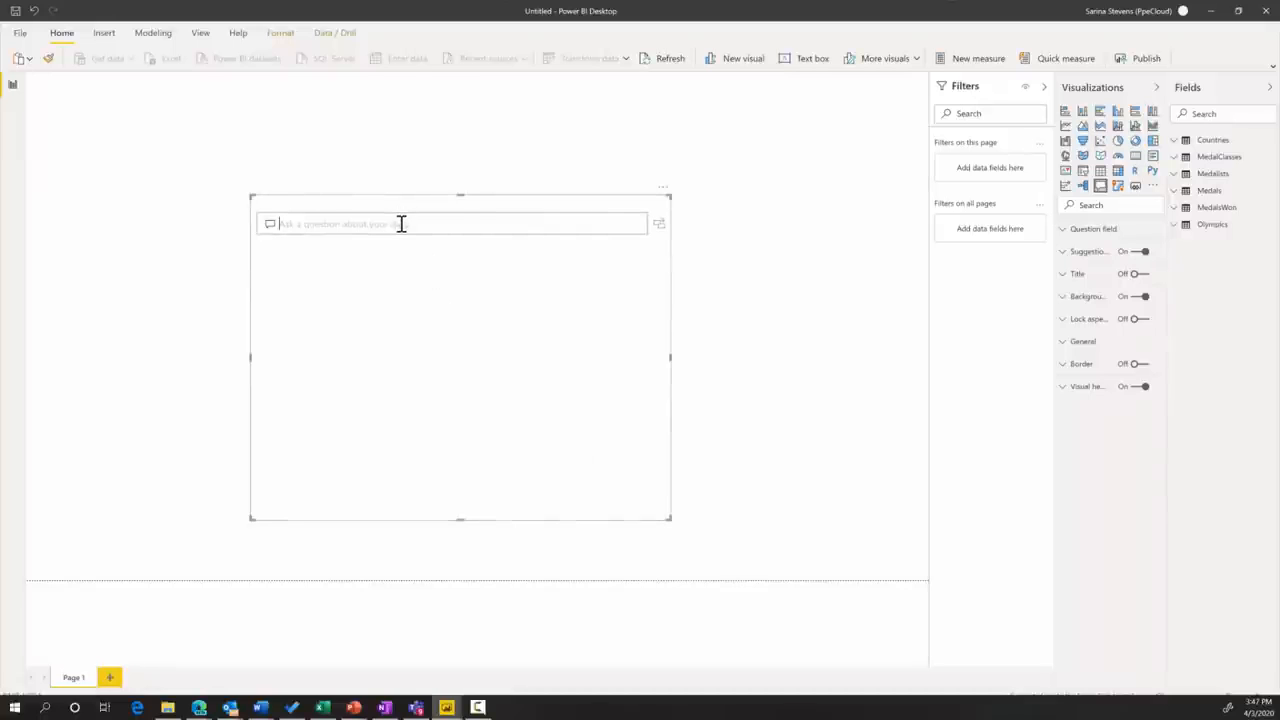
pyautogui.write('medals')
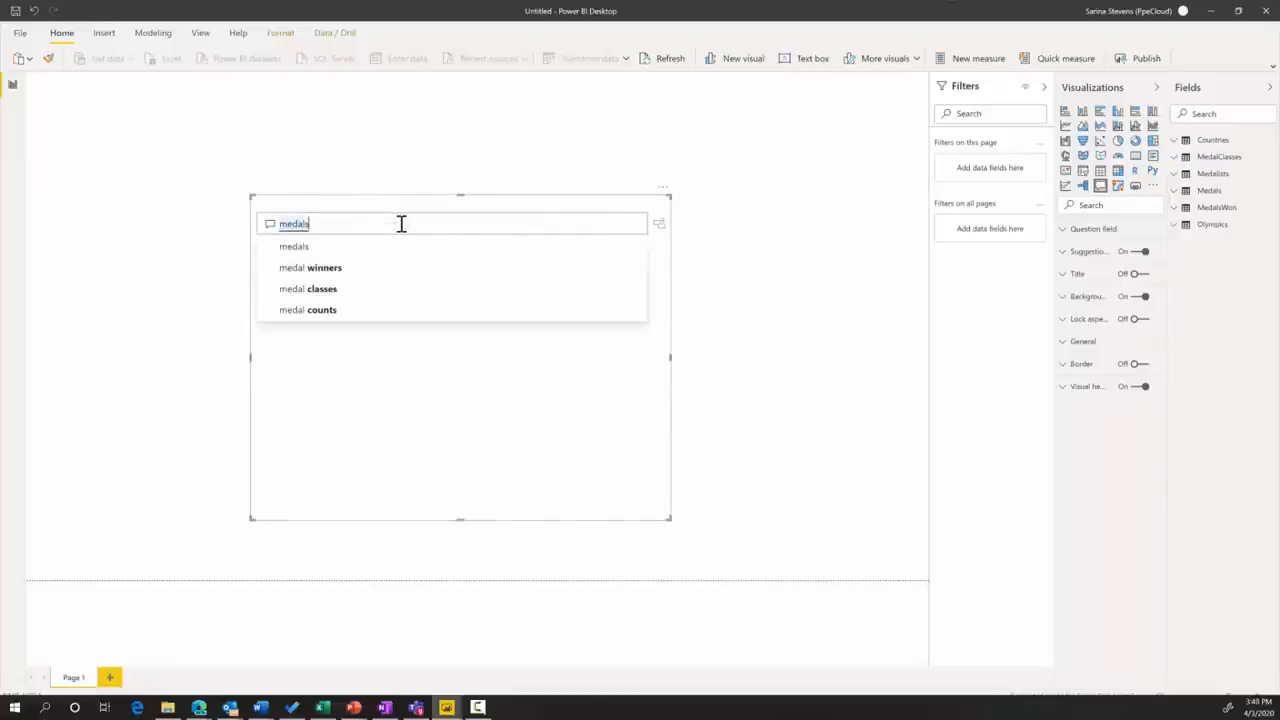
pyautogui.write('by country')
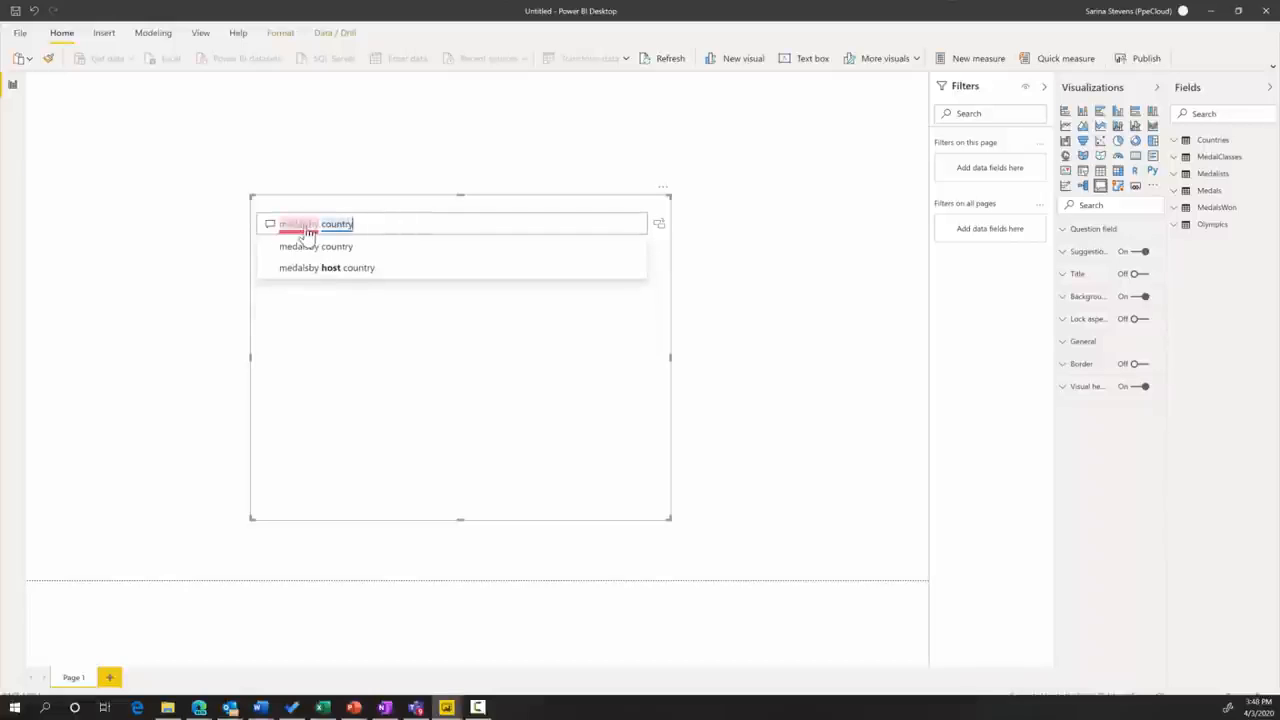
pyautogui.press('BackSpace')
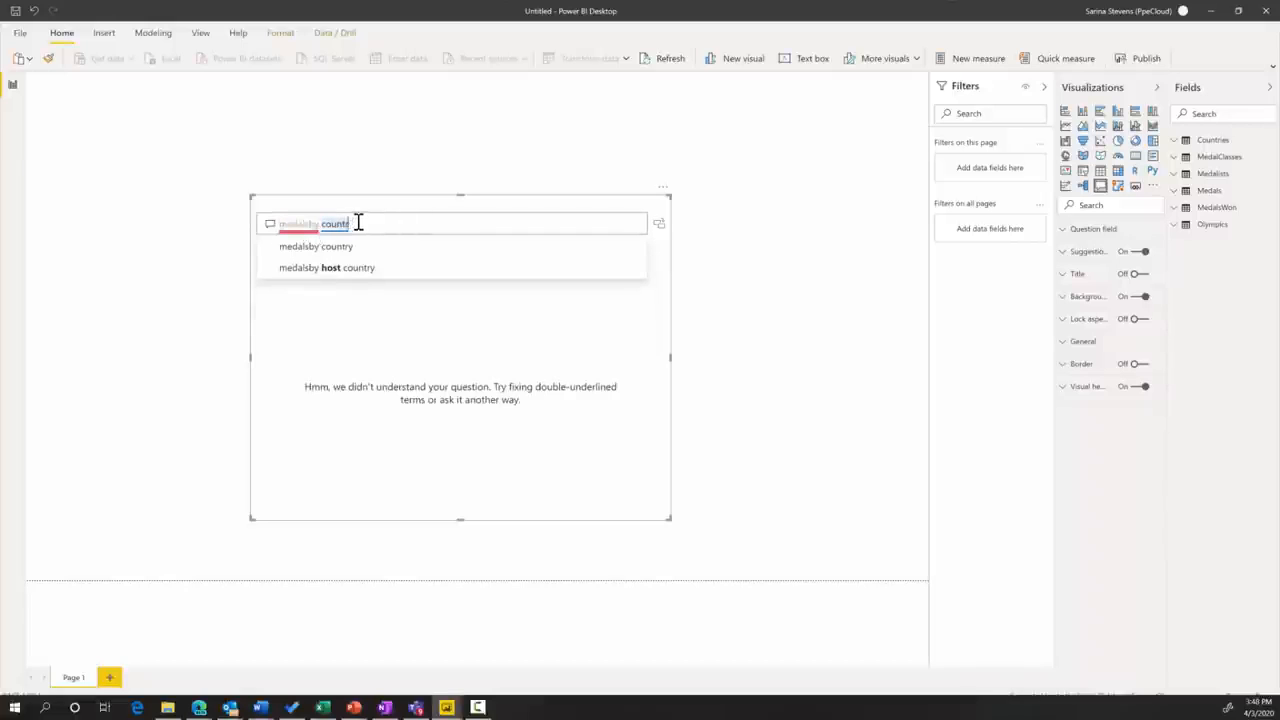
pyautogui.press('BackSpace')
pyautogui.press('BackSpace')
pyautogui.press('BackSpace')
pyautogui.press('BackSpace')
pyautogui.press('BackSpace')
pyautogui.press('BackSpace')
pyautogui.press('BackSpace')
pyautogui.press('BackSpace')
pyautogui.press('BackSpace')
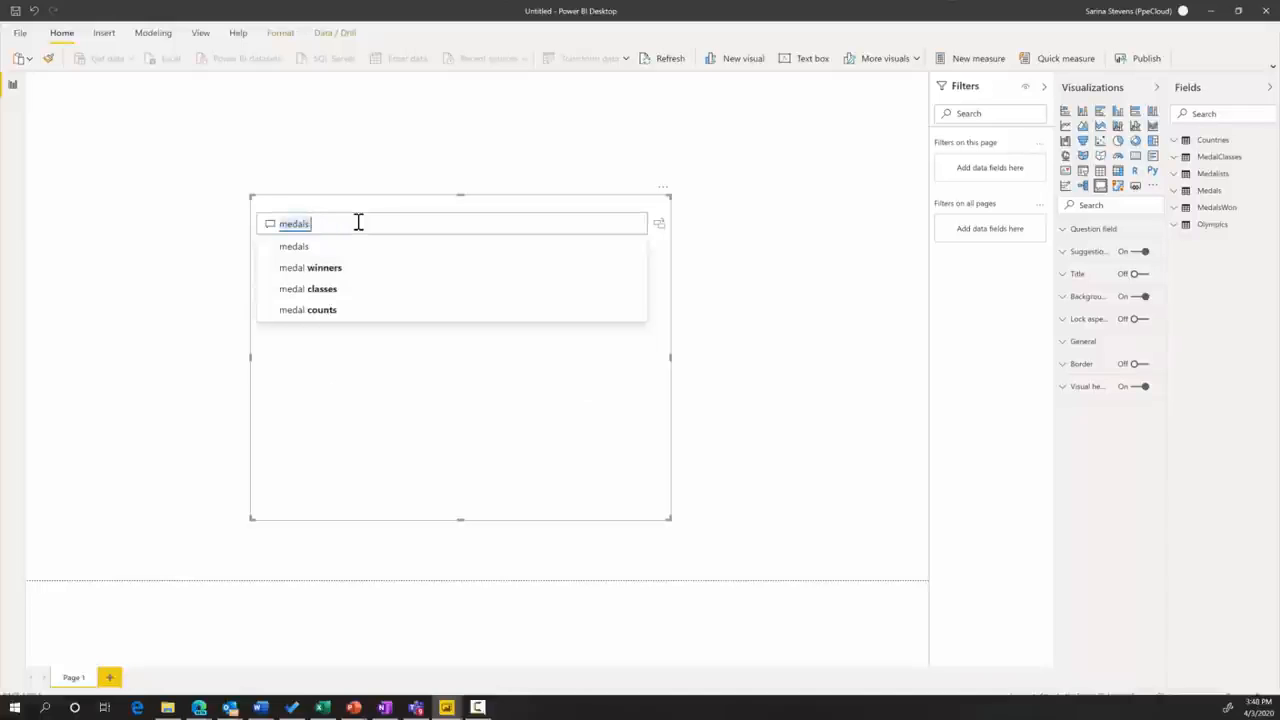
pyautogui.write('by cou')
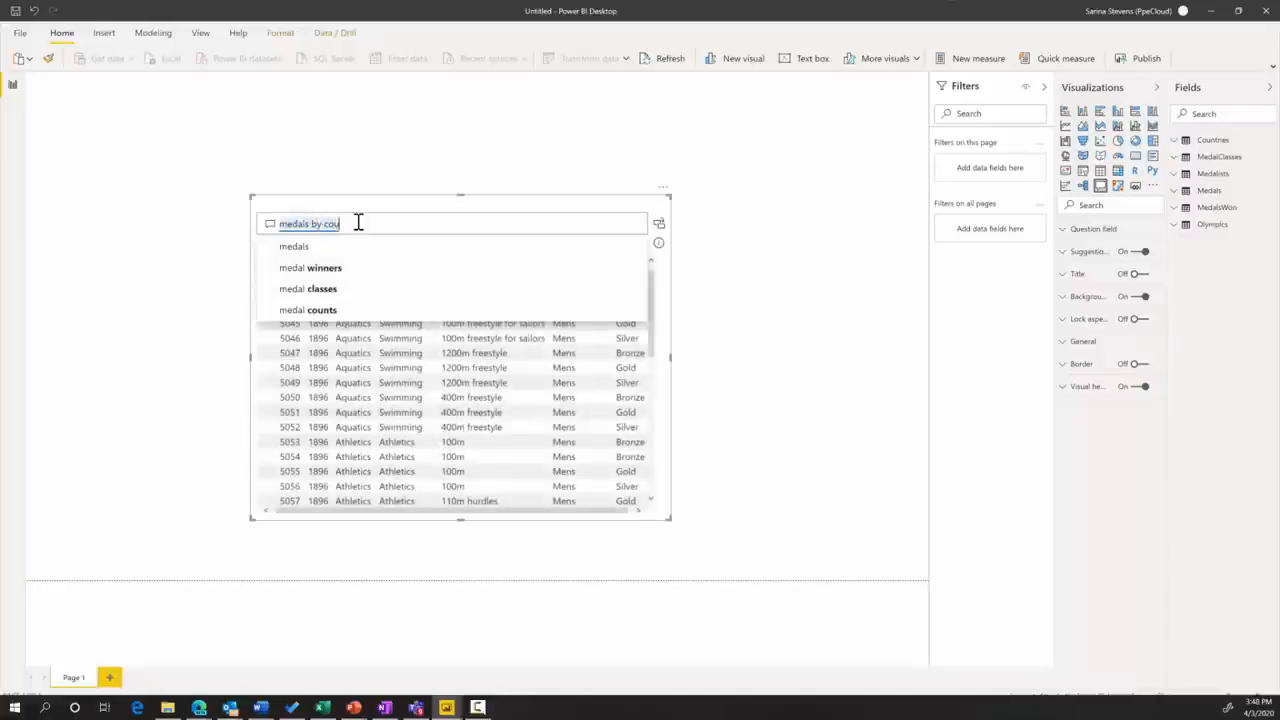
pyautogui.write('ntry')
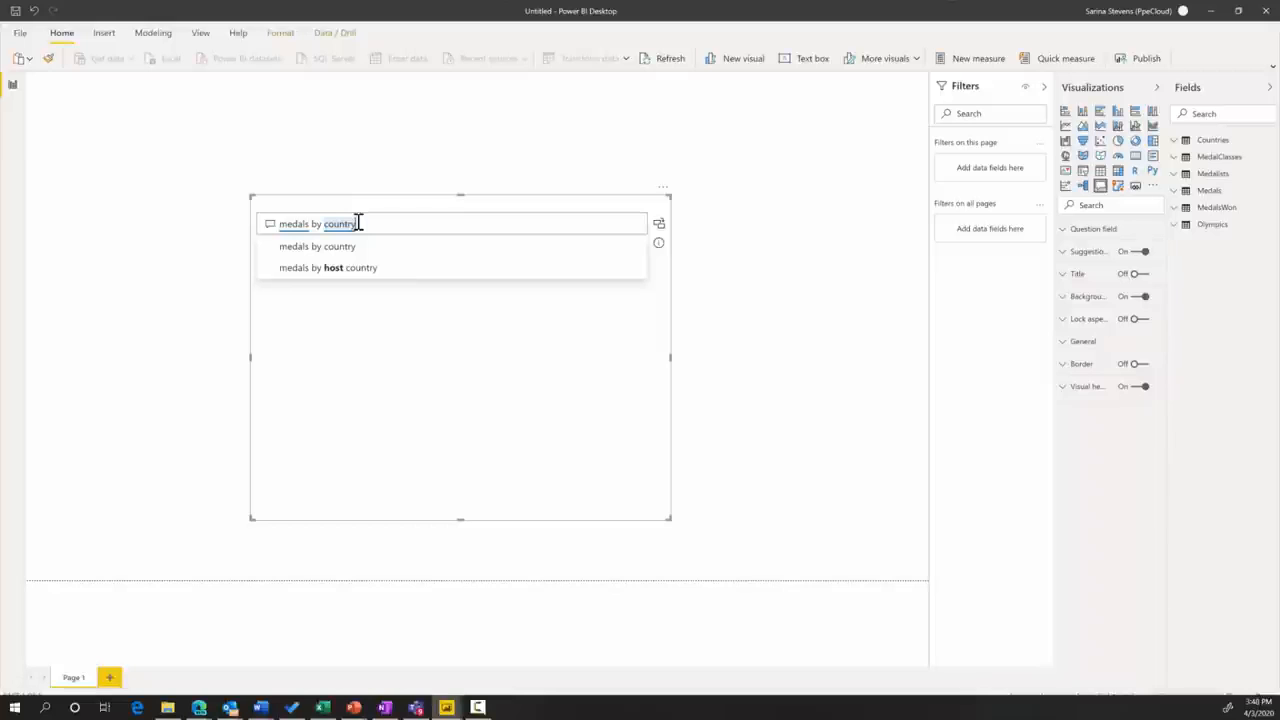
pyautogui.press('Return')
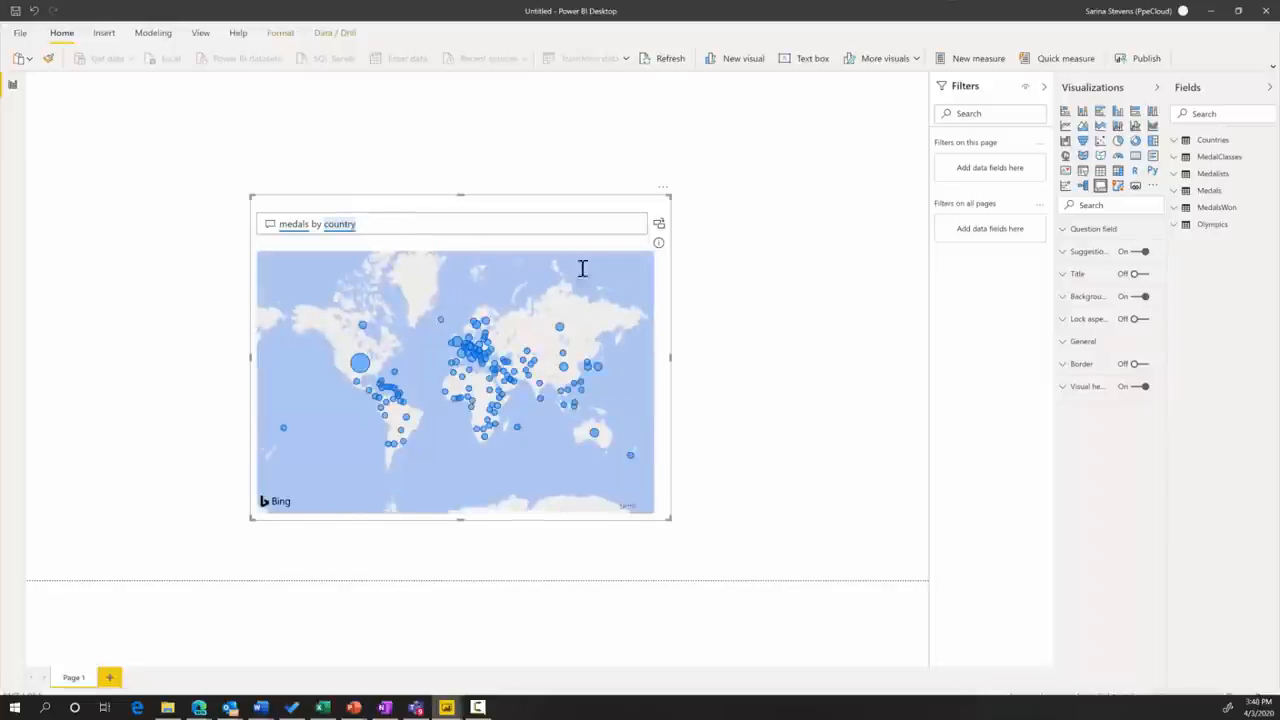
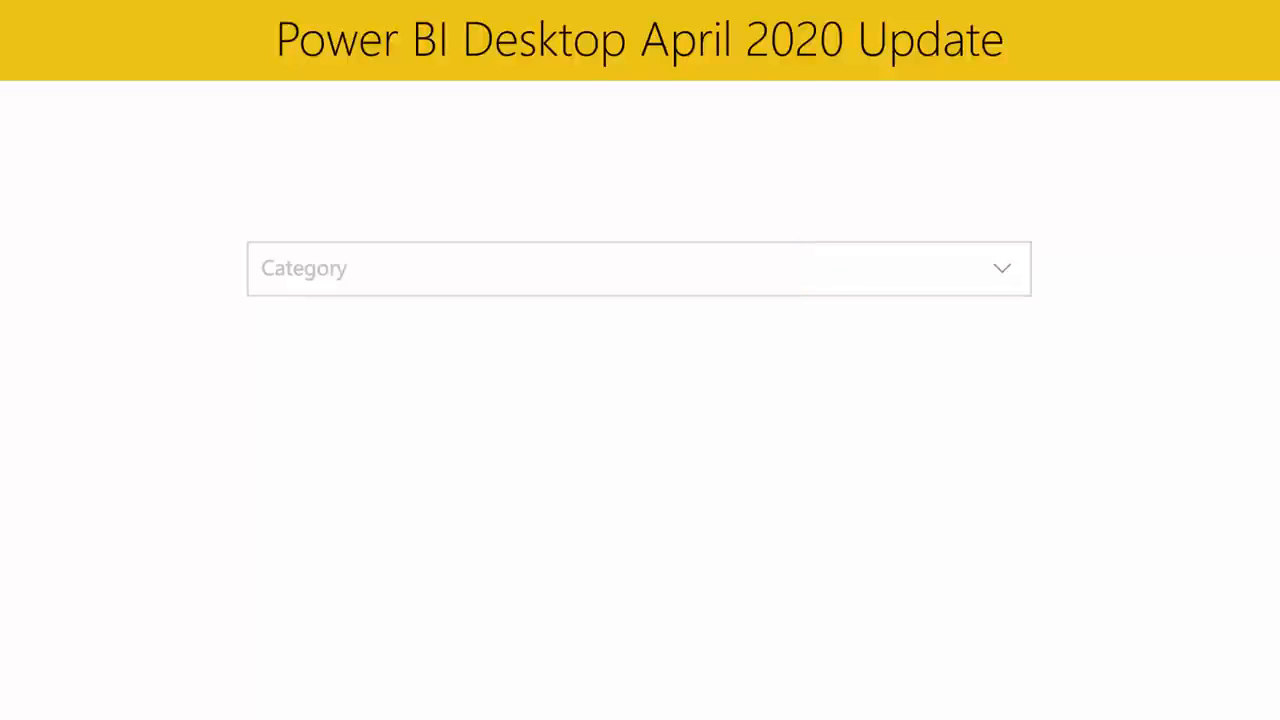
pyautogui.click(489, 271)
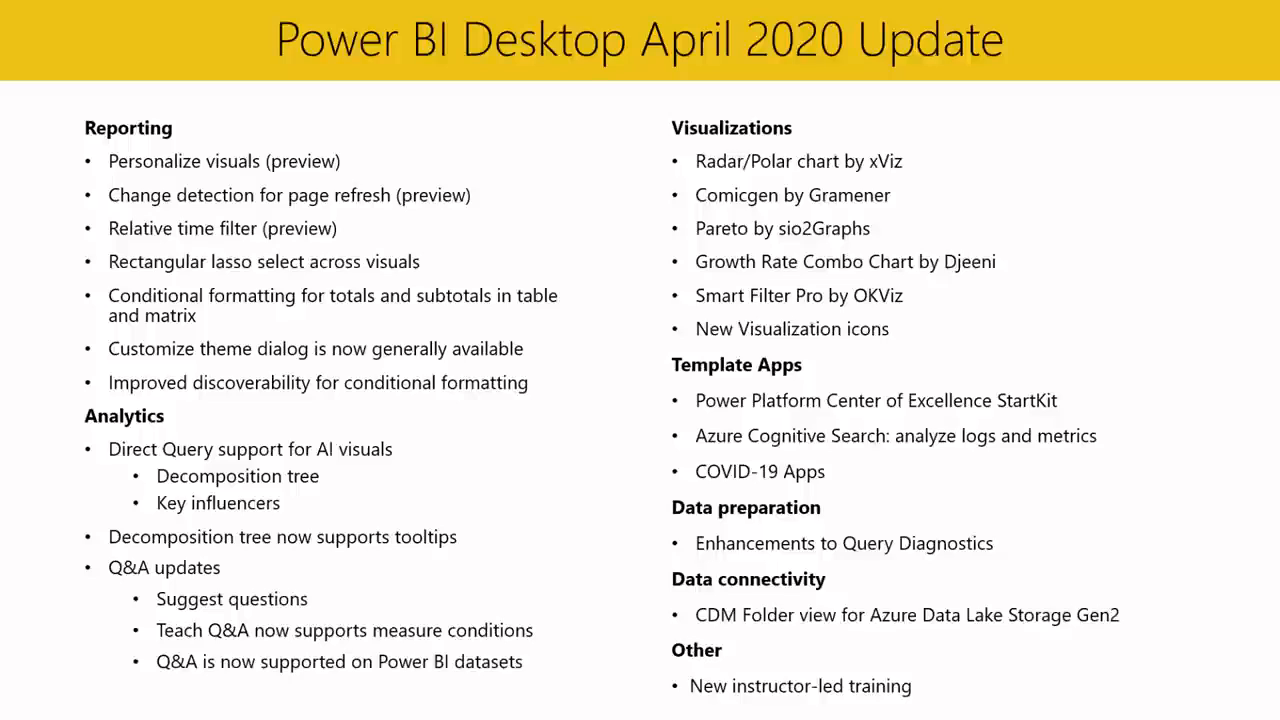
pyautogui.press('Right')
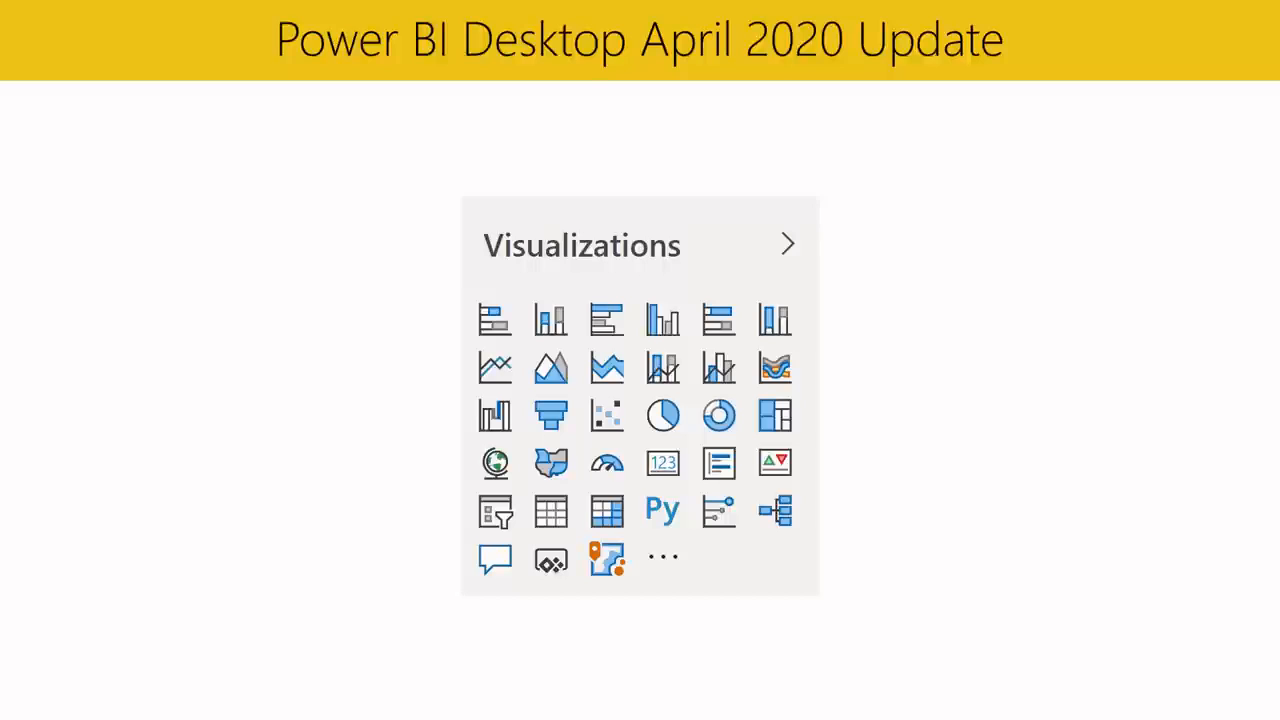
pyautogui.press('Right')
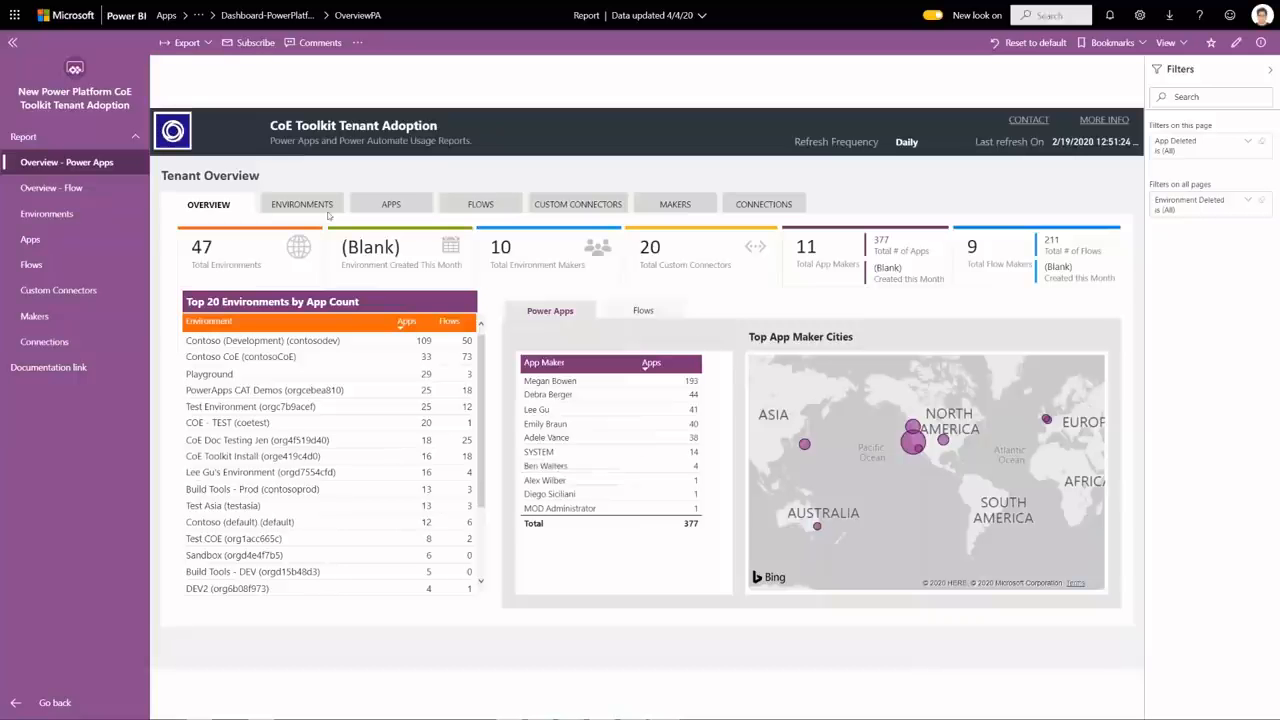
# Step: Browse the Environments and Apps pages of the CoE Toolkit Tenant Adoption report
pyautogui.click(311, 206)
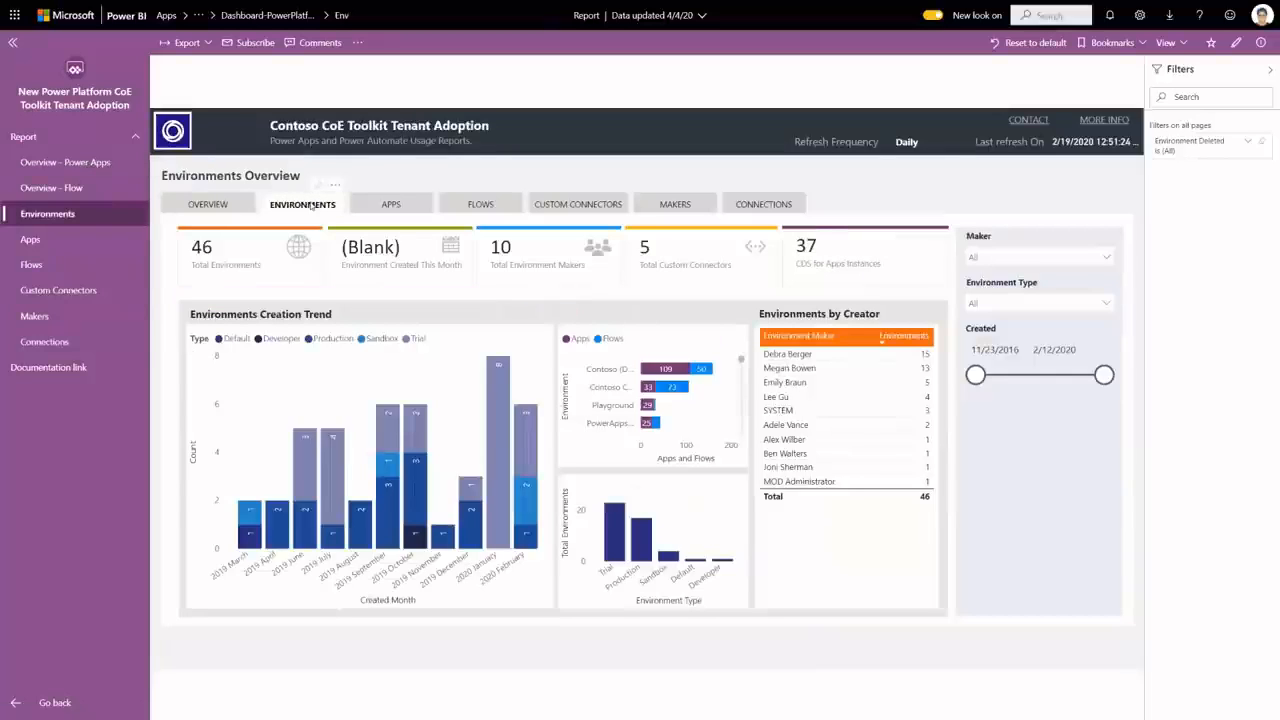
pyautogui.click(397, 207)
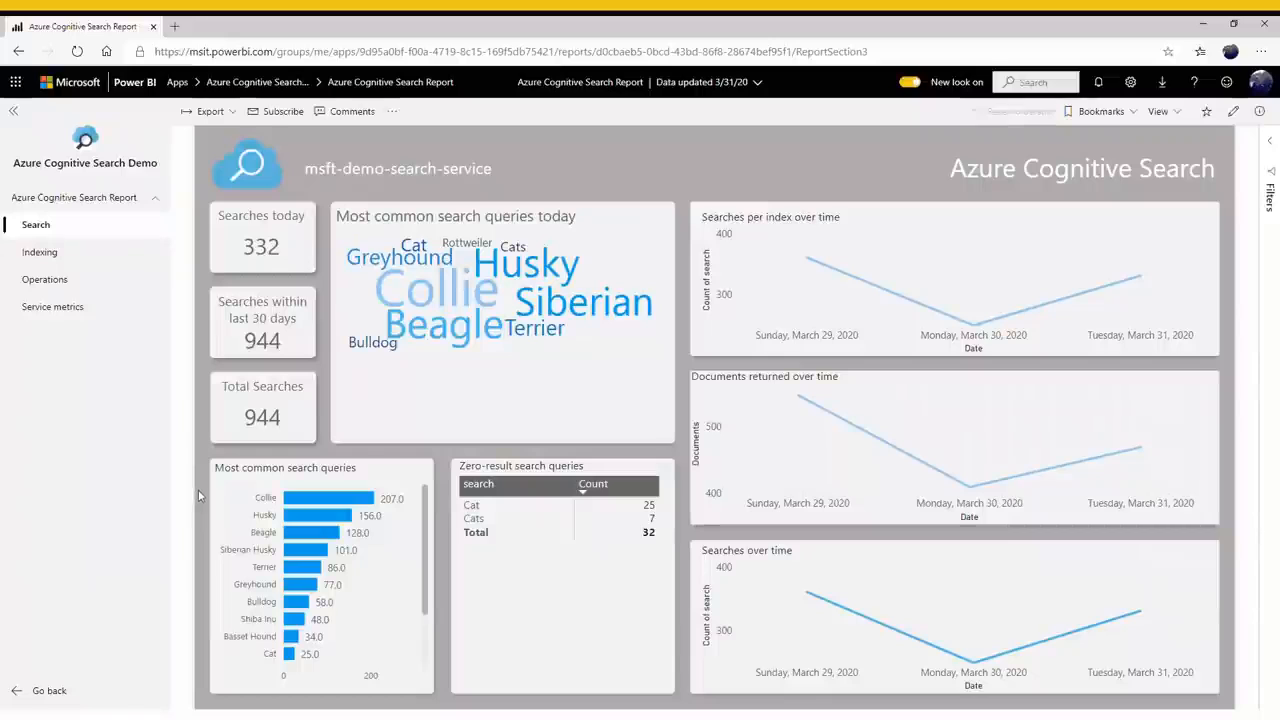
# Step: Cross-filter the Azure Cognitive Search report by Husky in the most common search queries chart, and clear that selection
pyautogui.click(266, 517)
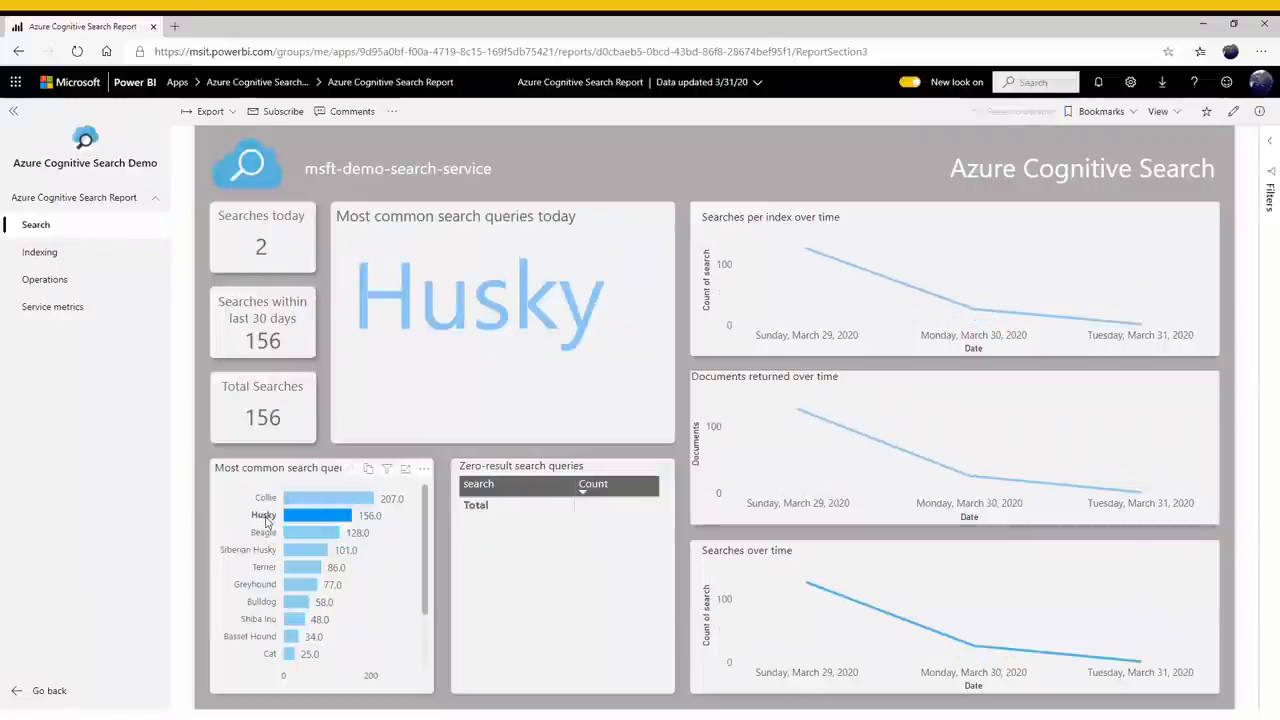
pyautogui.click(266, 518)
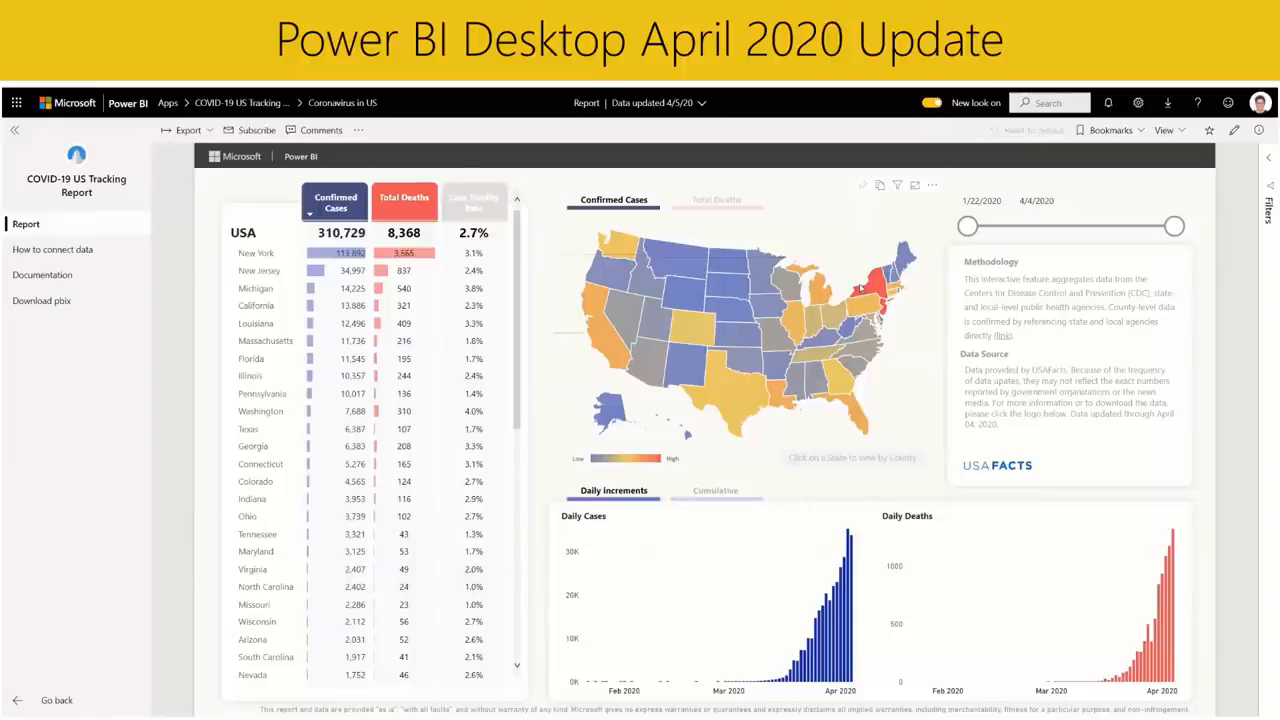
# Step: Select New York in the state table of the COVID-19 US Tracking Report
pyautogui.click(265, 256)
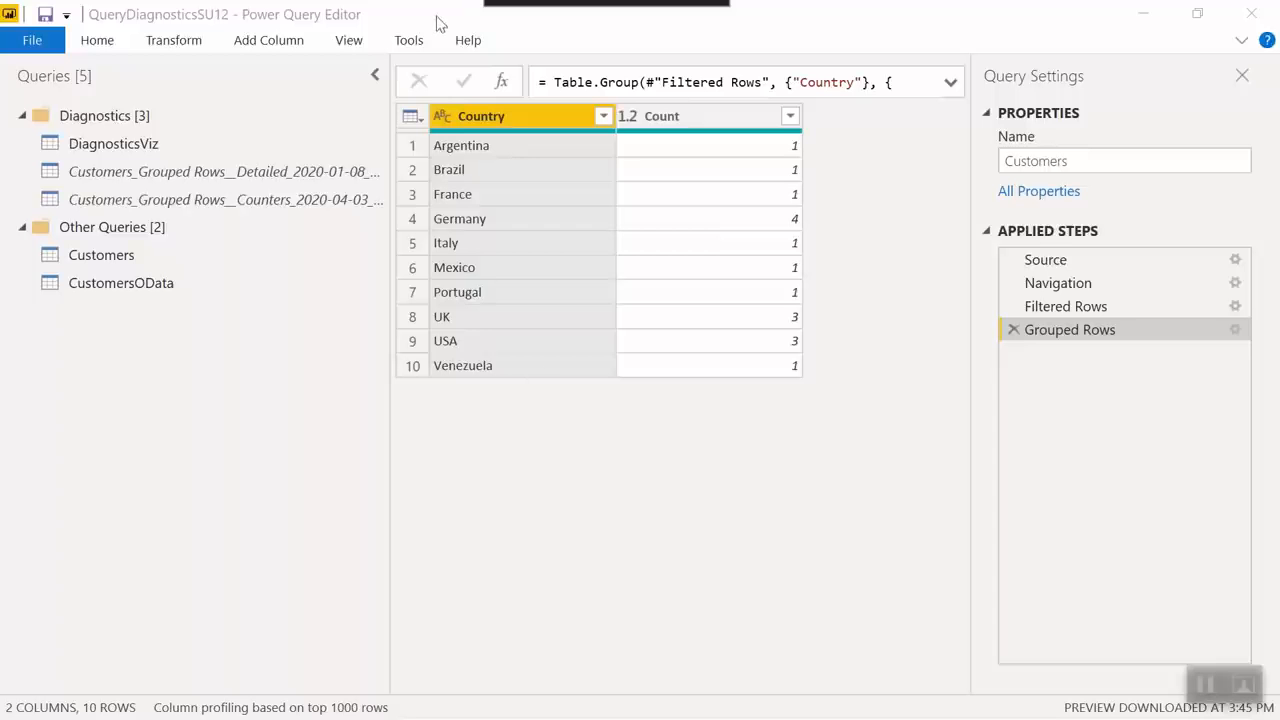
# Step: Review the query diagnostics options in the Power Query Editor, including Performance counters under Additional Diagnostics, and accept them
pyautogui.click(410, 40)
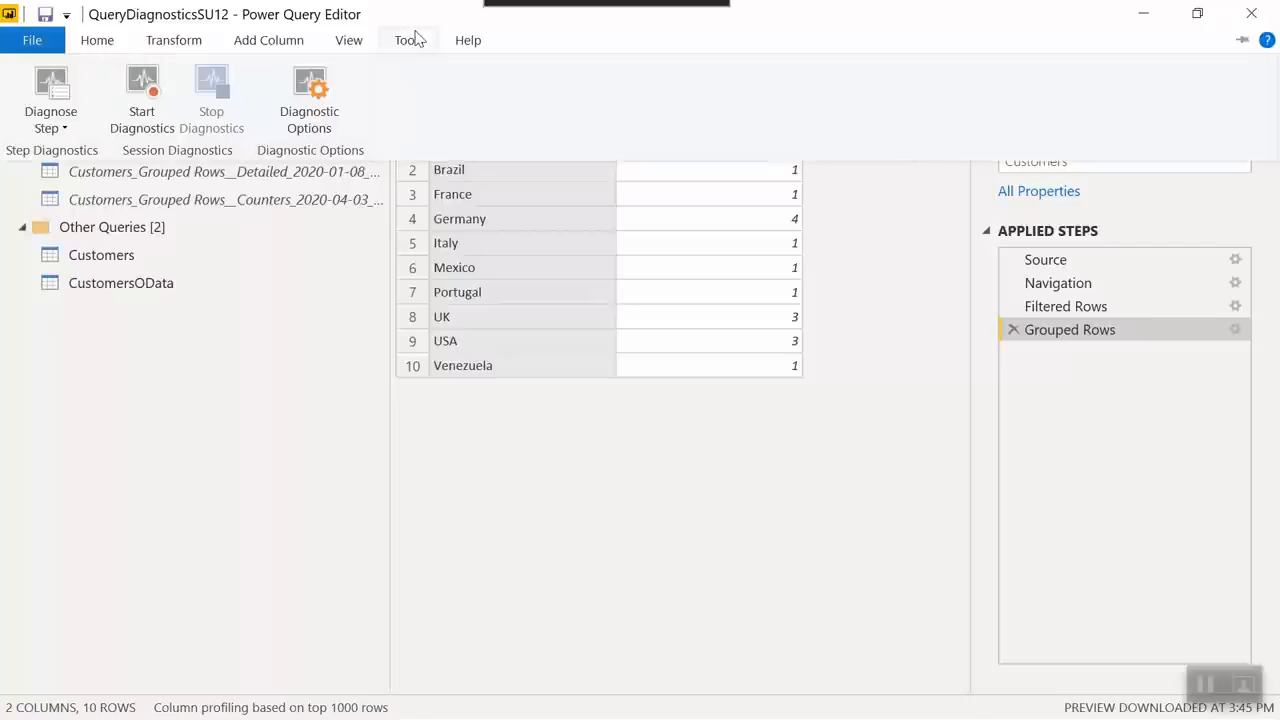
pyautogui.click(310, 88)
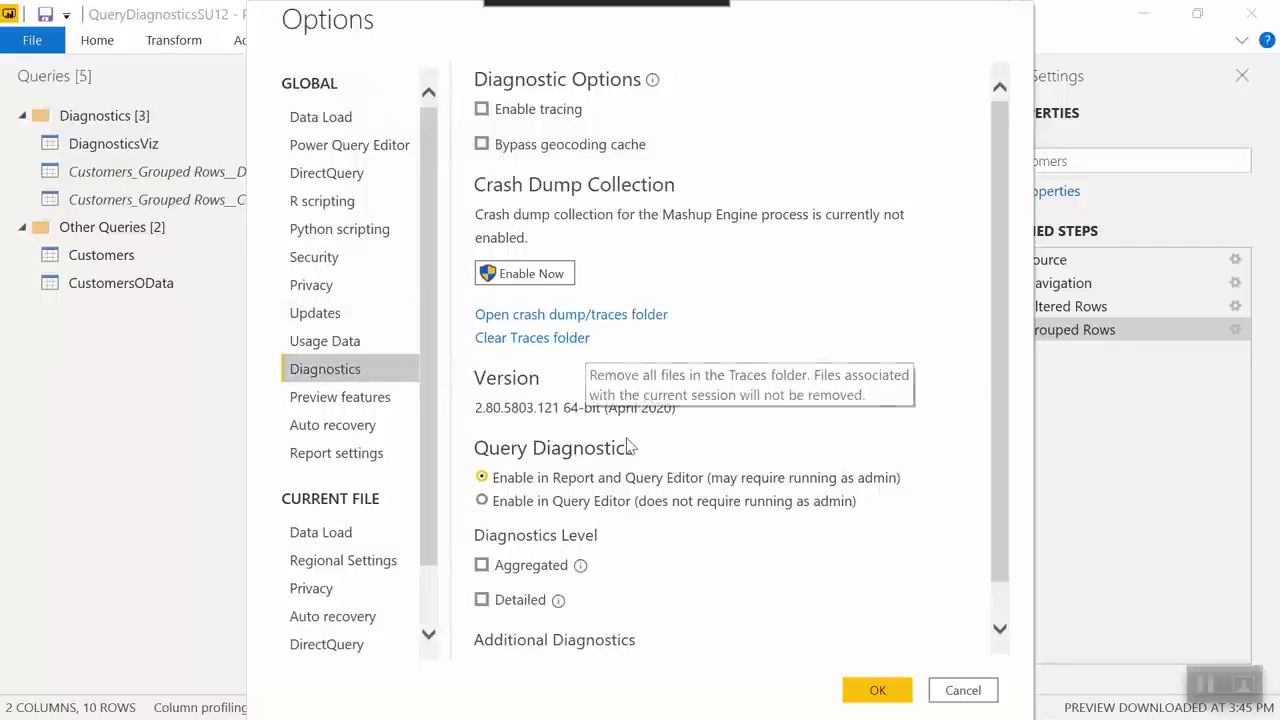
pyautogui.scroll(-1, 620, 646)
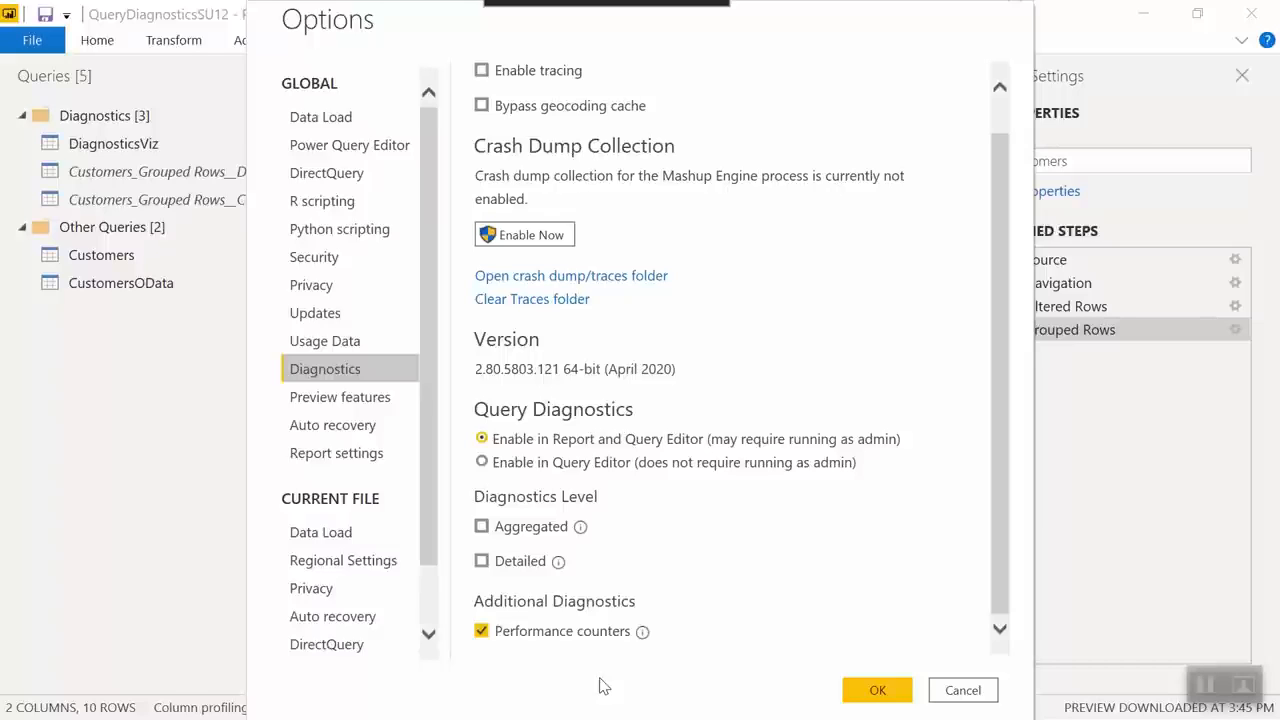
pyautogui.click(874, 689)
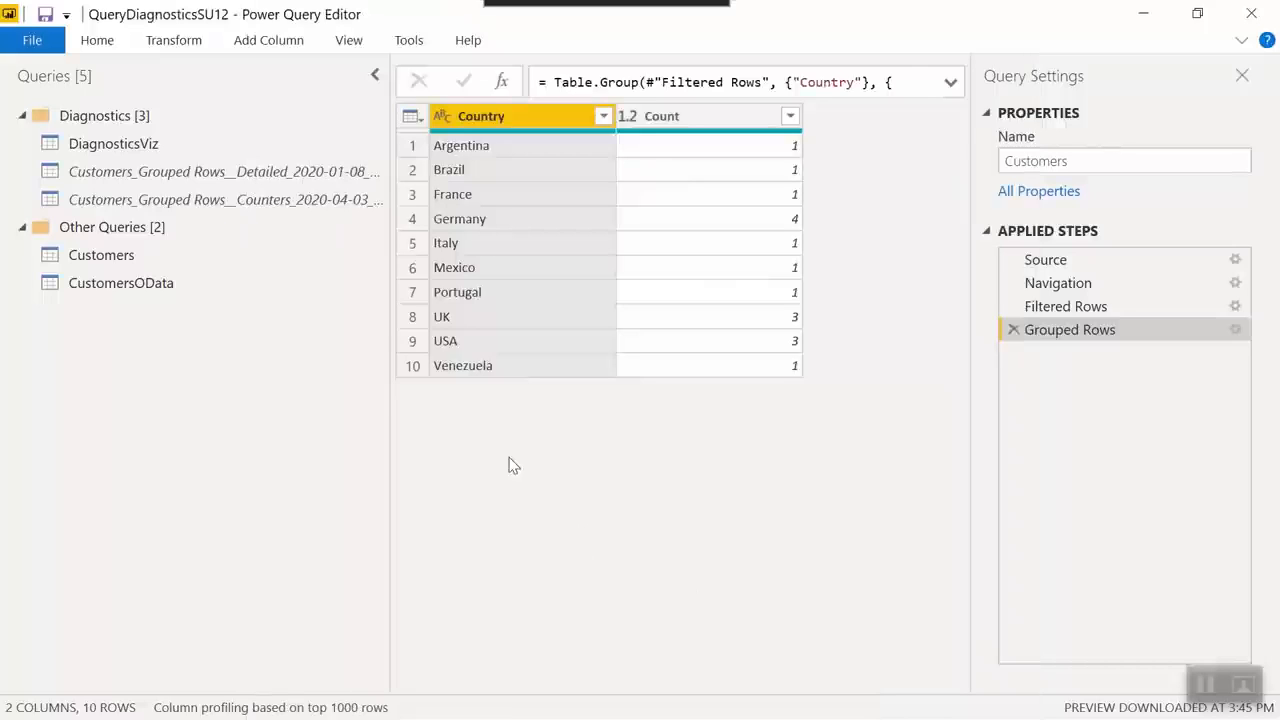
# Step: Open the Customers_Grouped Rows counters query with the side panes hidden and examine its performance counter columns
pyautogui.click(323, 199)
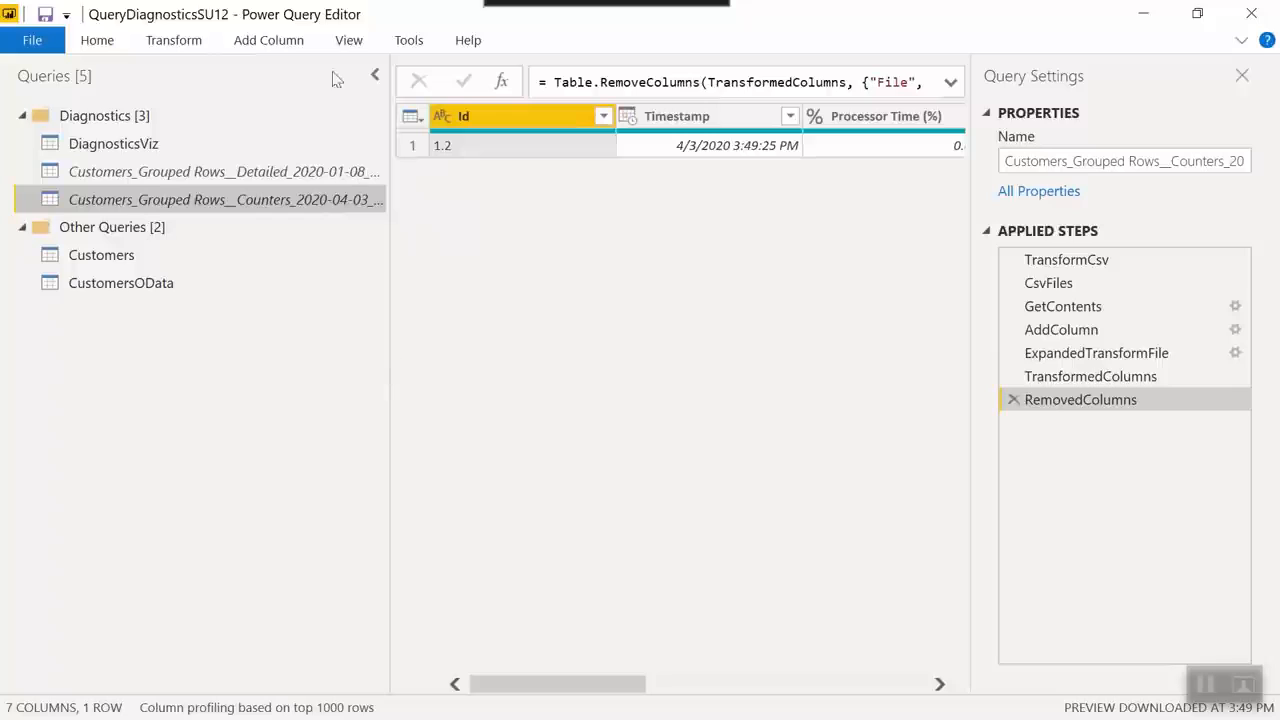
pyautogui.click(373, 76)
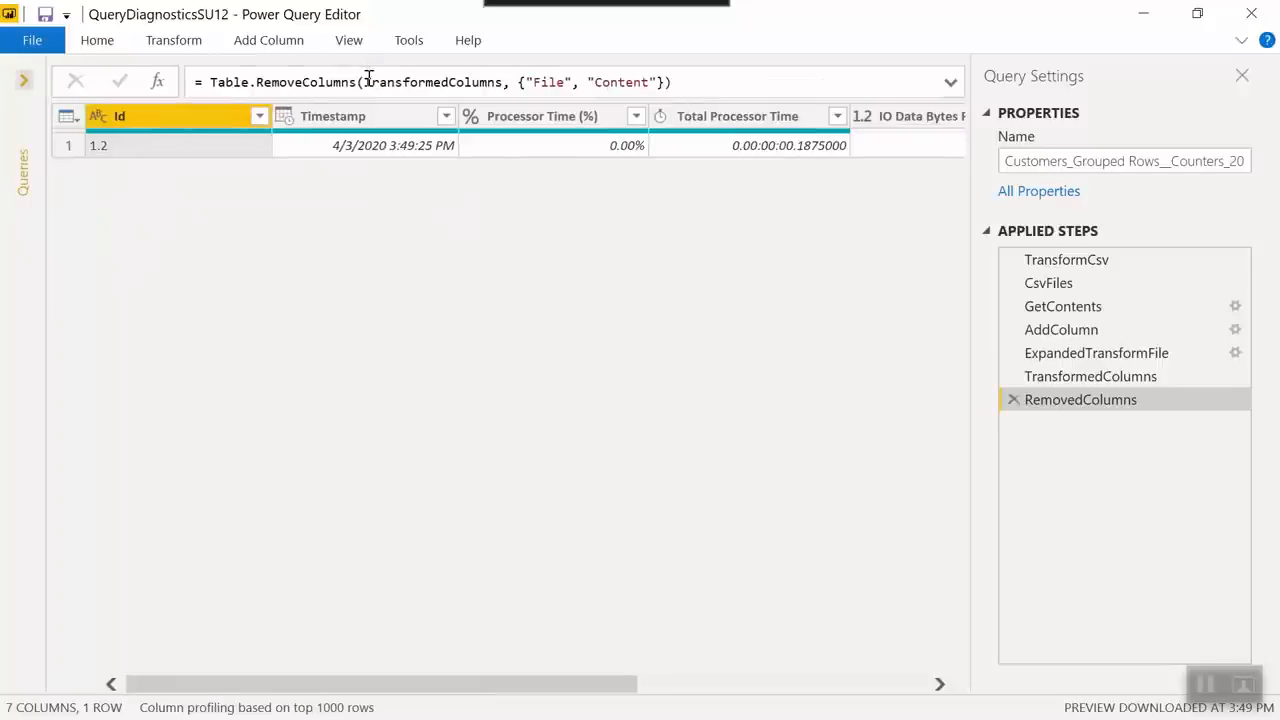
pyautogui.click(1242, 77)
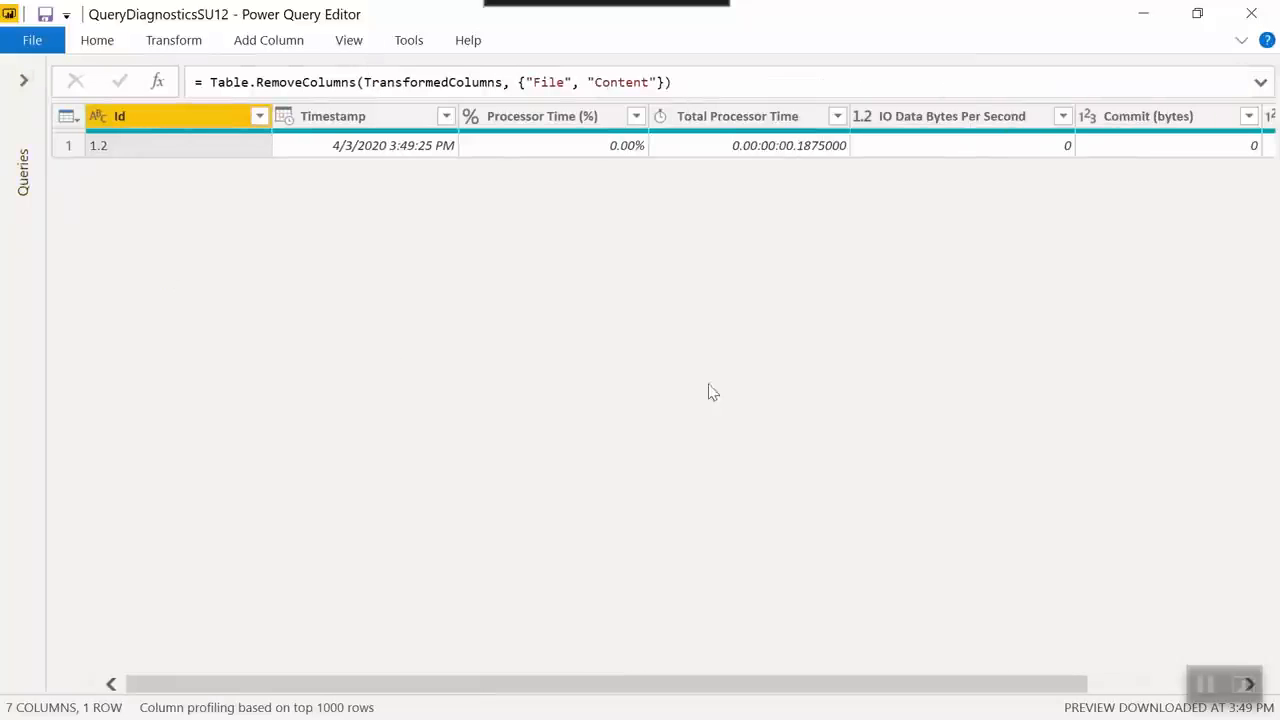
pyautogui.hscroll(2, 555, 377)
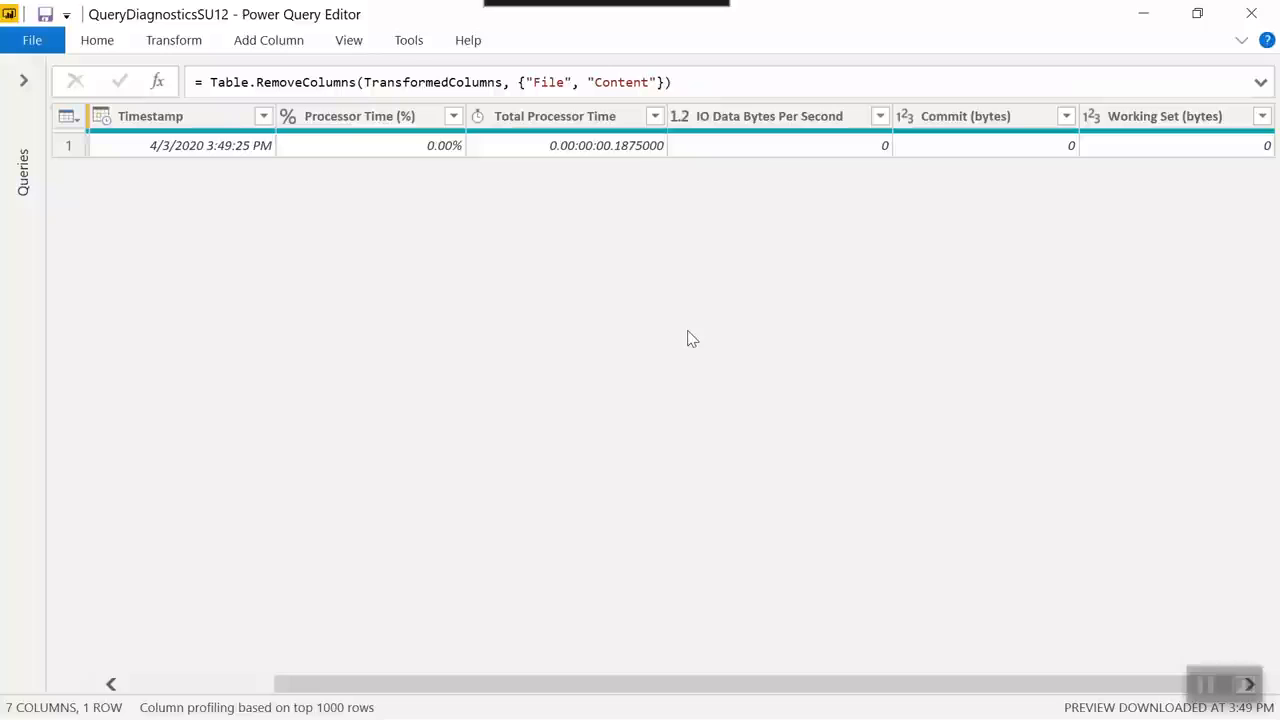
# Step: Run Diagnose Step on the Customers query and dismiss the diagnostics message
pyautogui.click(23, 81)
pyautogui.click(170, 257)
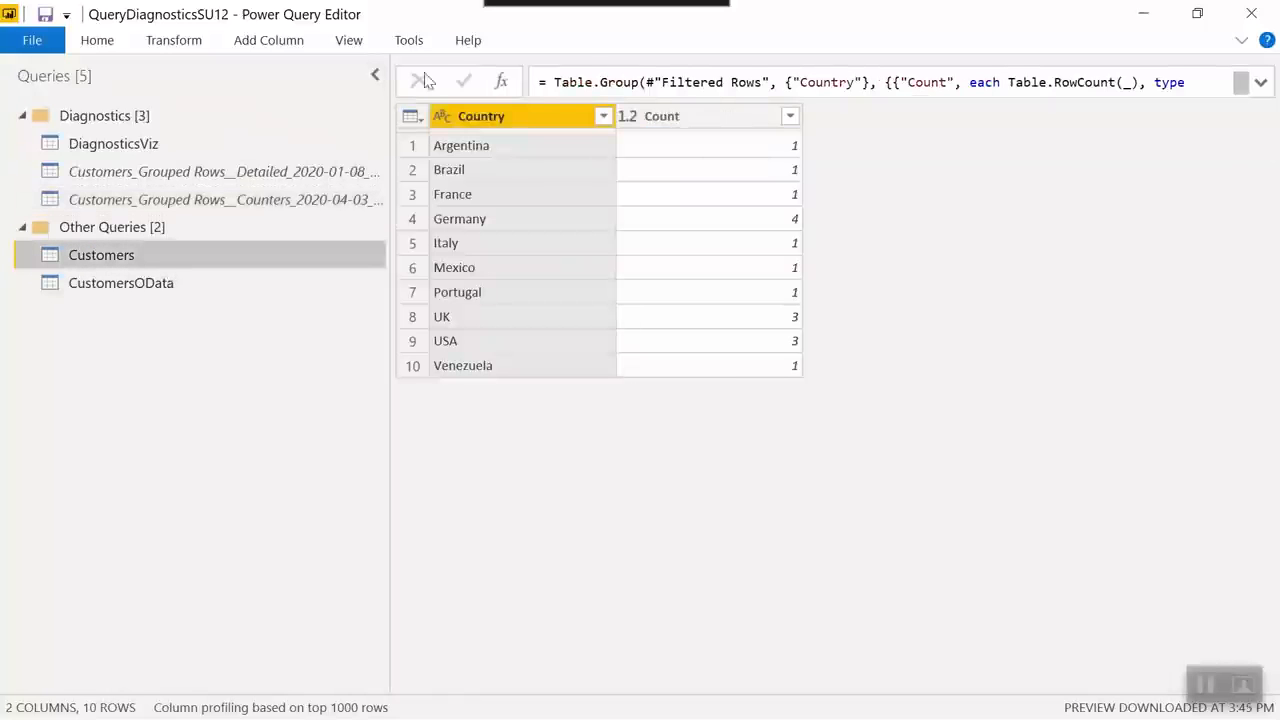
pyautogui.click(420, 42)
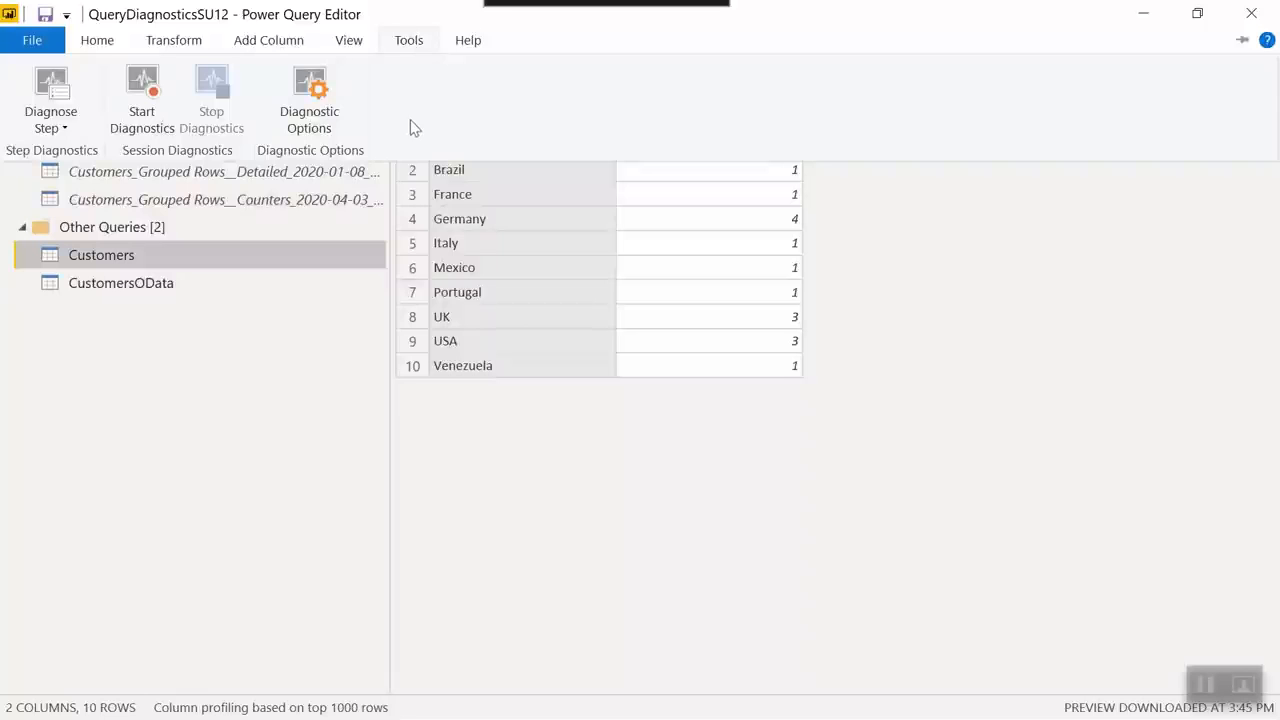
pyautogui.click(45, 82)
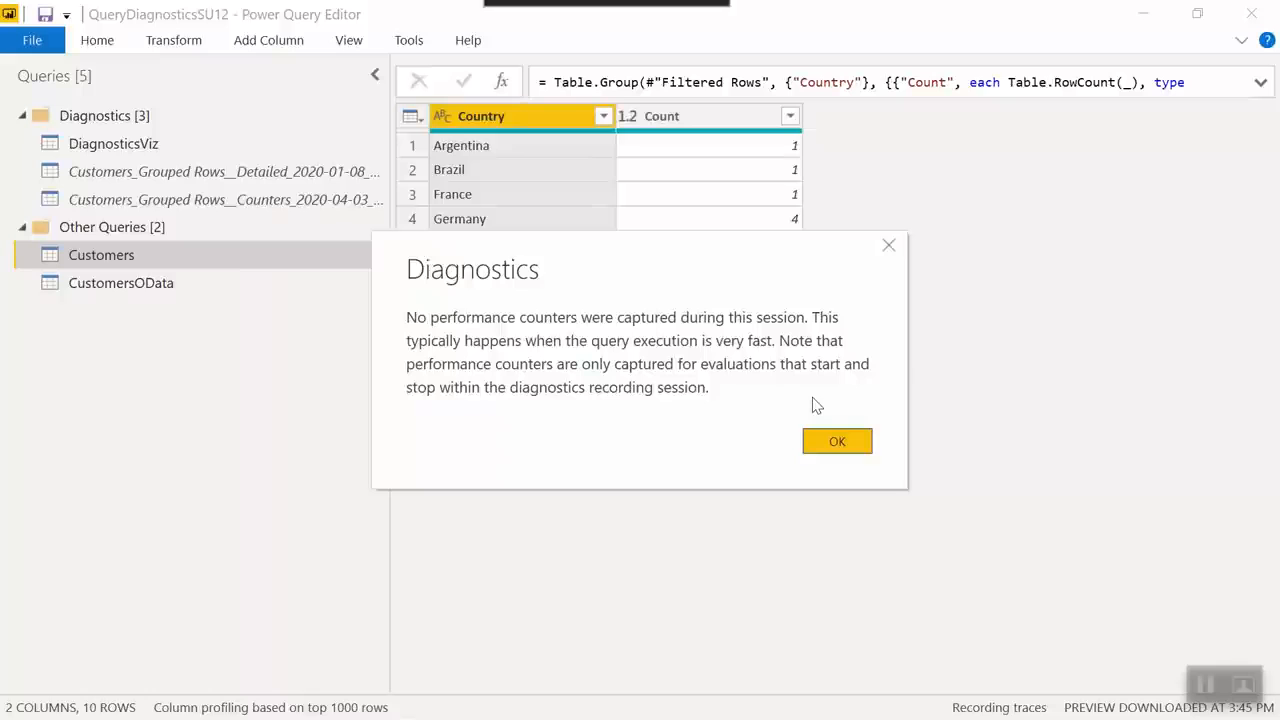
pyautogui.click(834, 440)
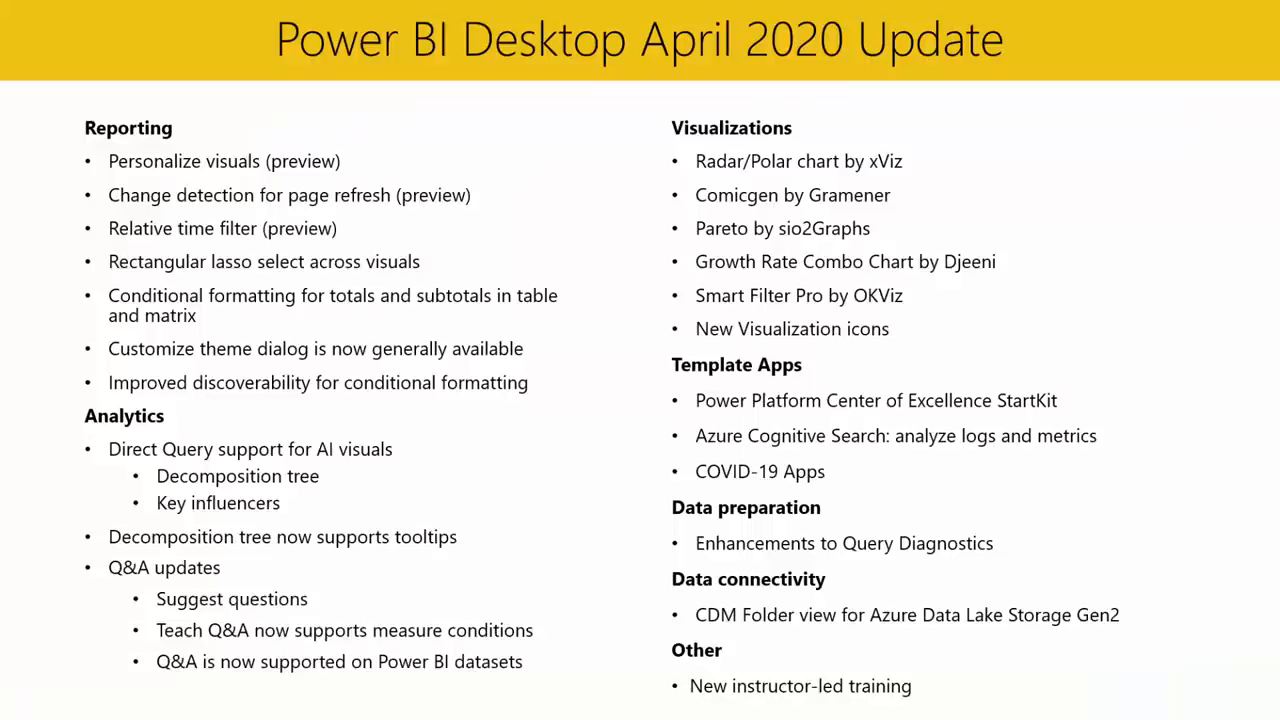